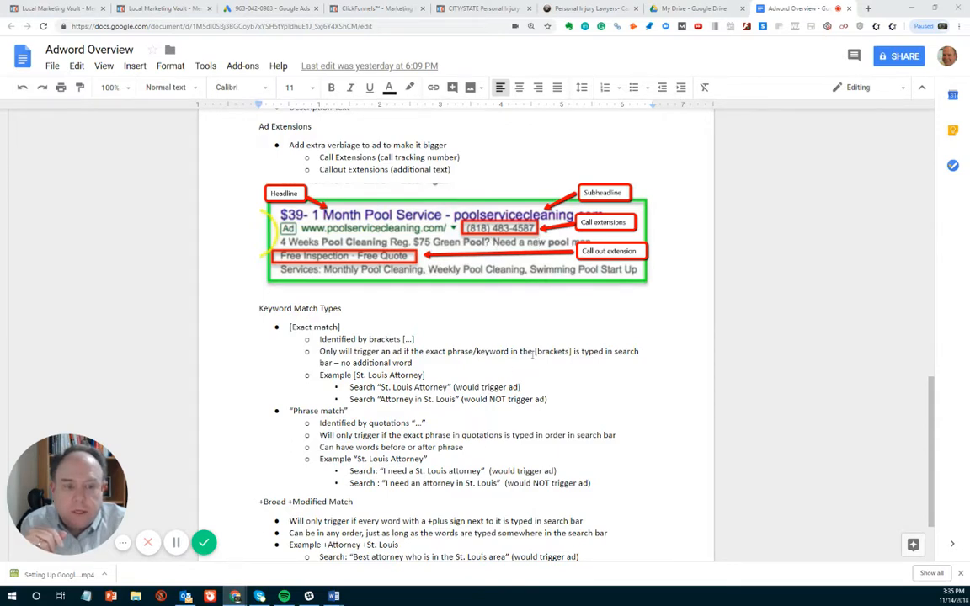
- Review the keyword match types in the Adword Overview document and switch to the Google Ads campaign setup
scroll(472, 311, "down", 1)
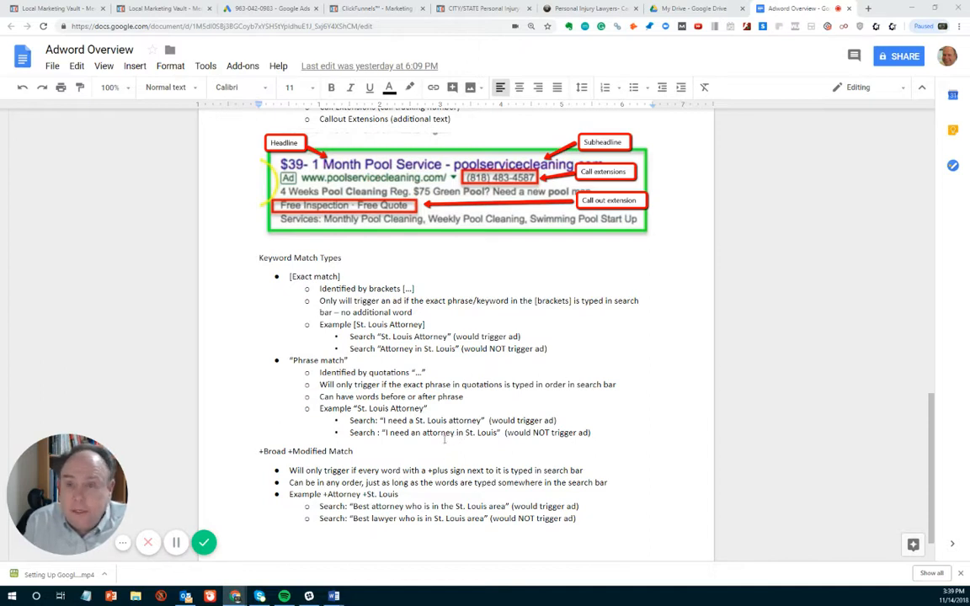
scroll(439, 440, "down", 1)
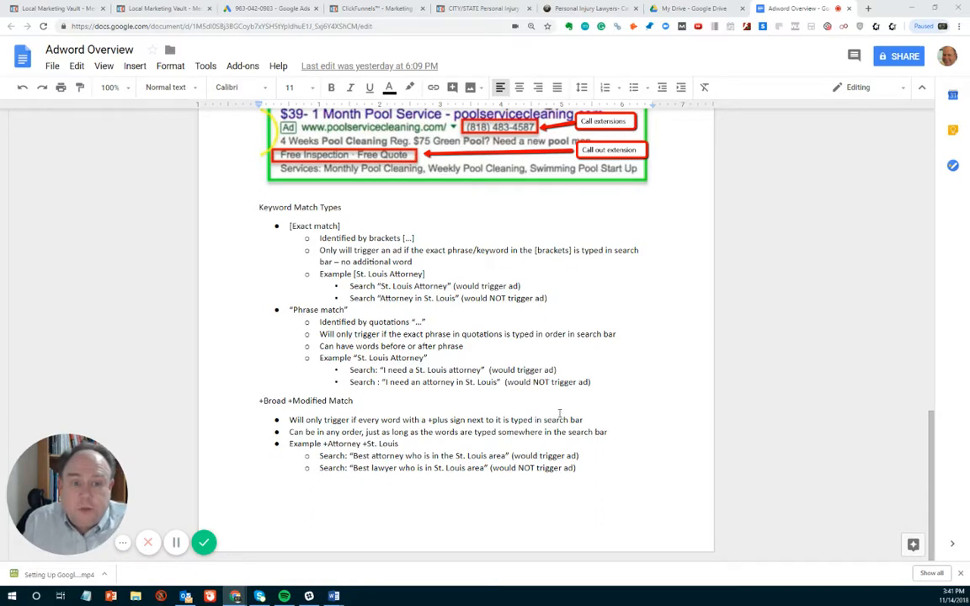
left_click(245, 12)
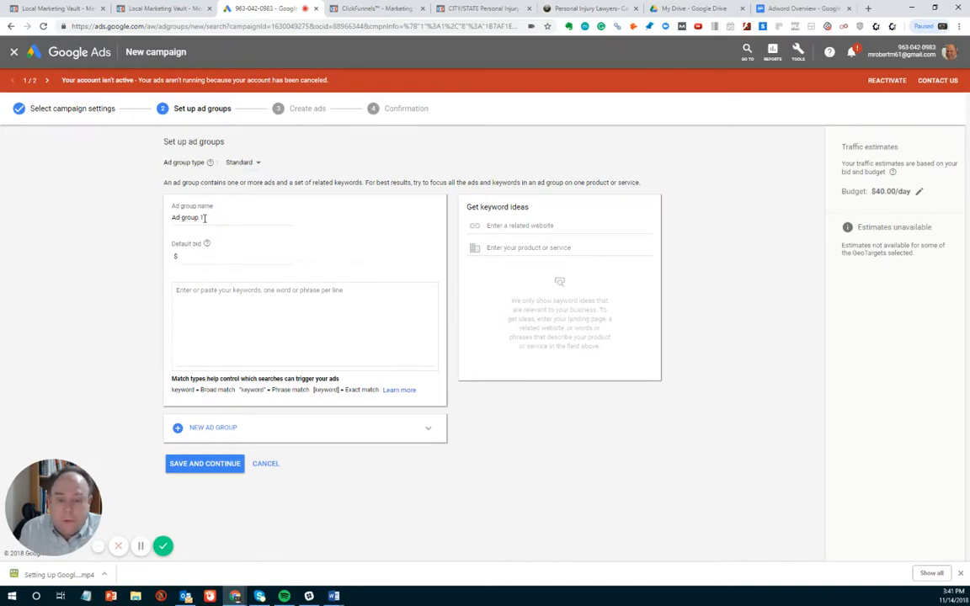
- Name the ad group Injury Keywords and set its default bid to $25
left_click(203, 217)
left_click_drag(204, 217, 160, 220)
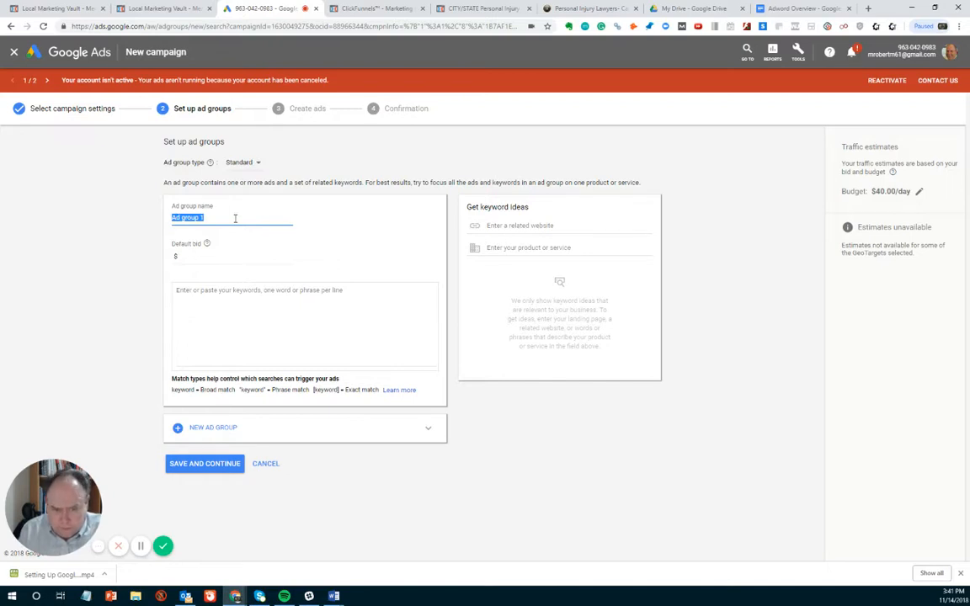
key("BackSpace")
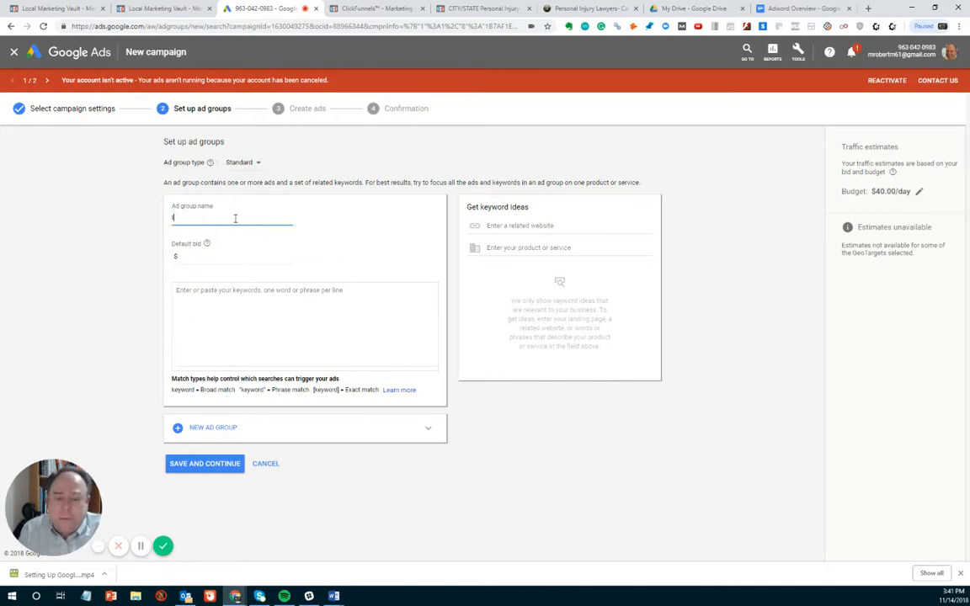
type("Pe")
key("BackSpace")
key("BackSpace")
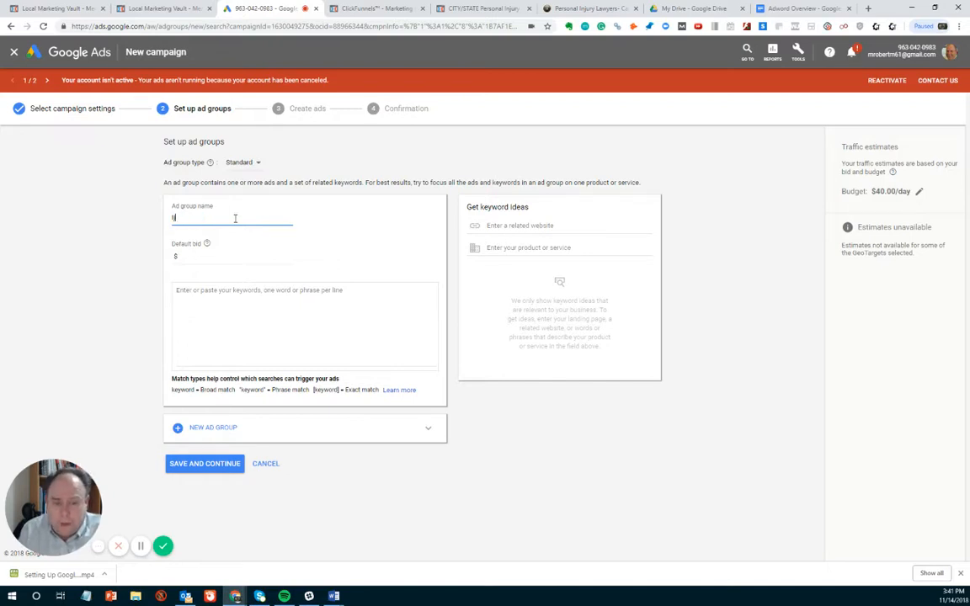
type("Injury")
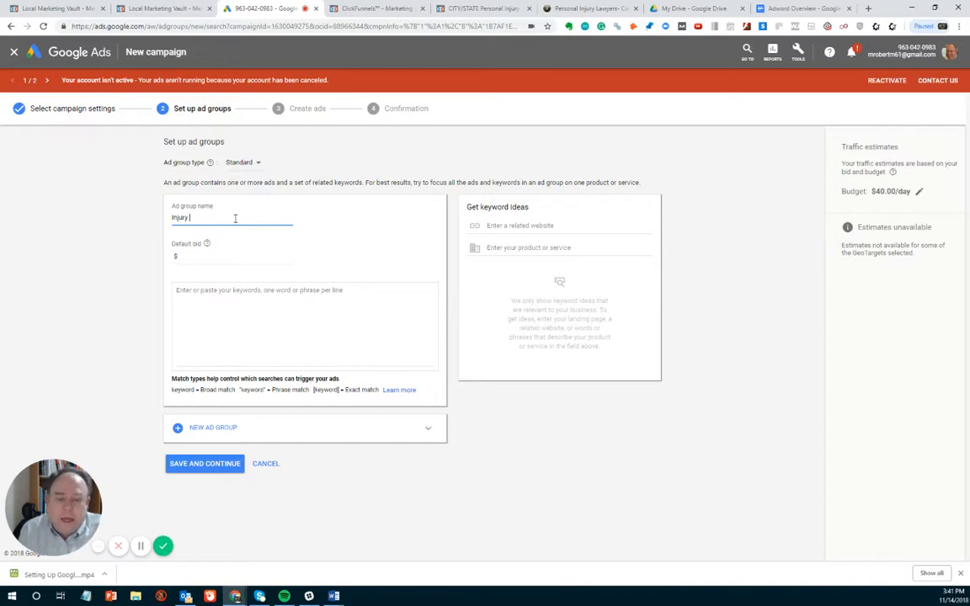
type(" Keywords")
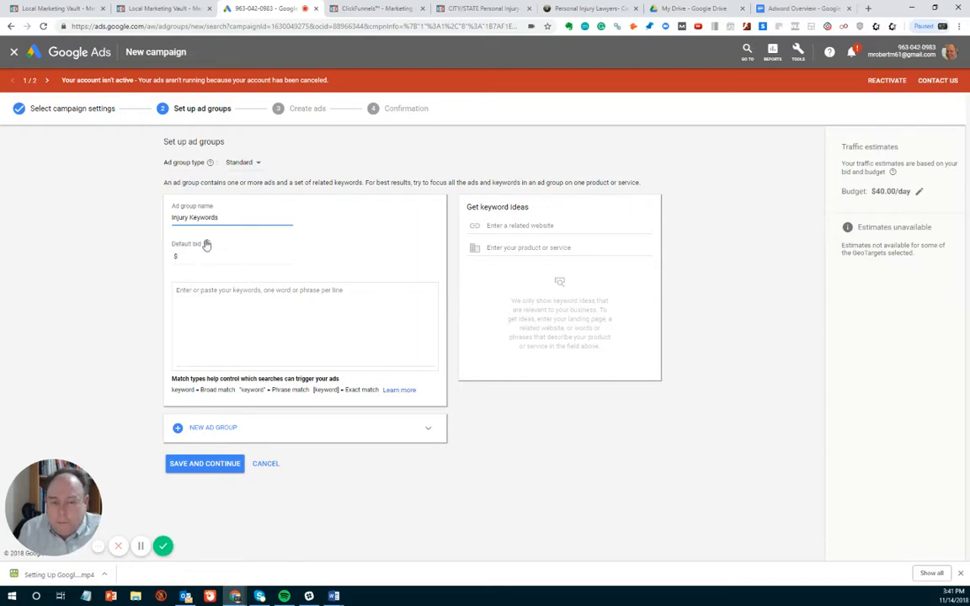
left_click(187, 256)
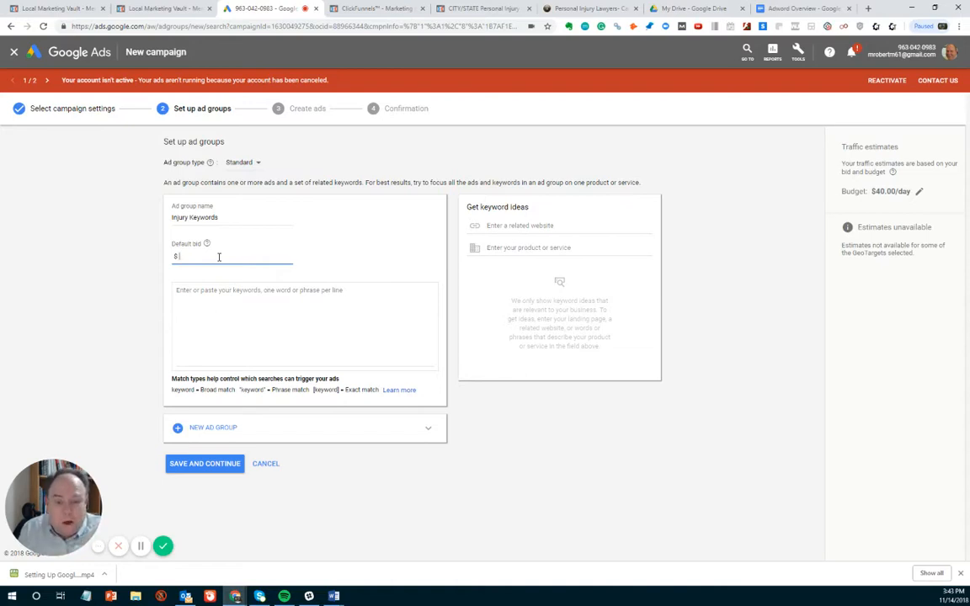
type("25")
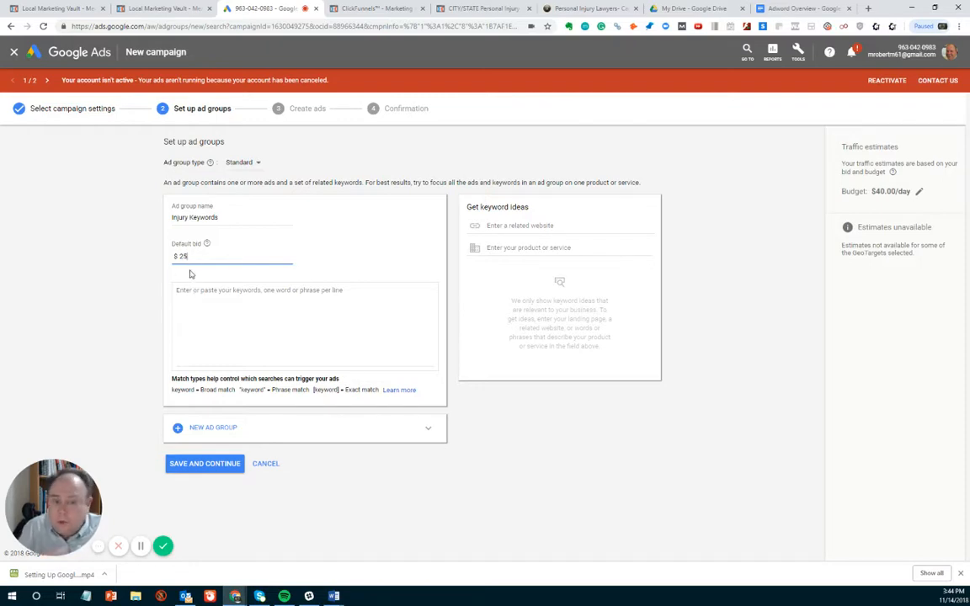
- Add the phrase match keyword "injury attorney" and the modified broad match keyword +injury +attorney to the ad group
left_click(187, 296)
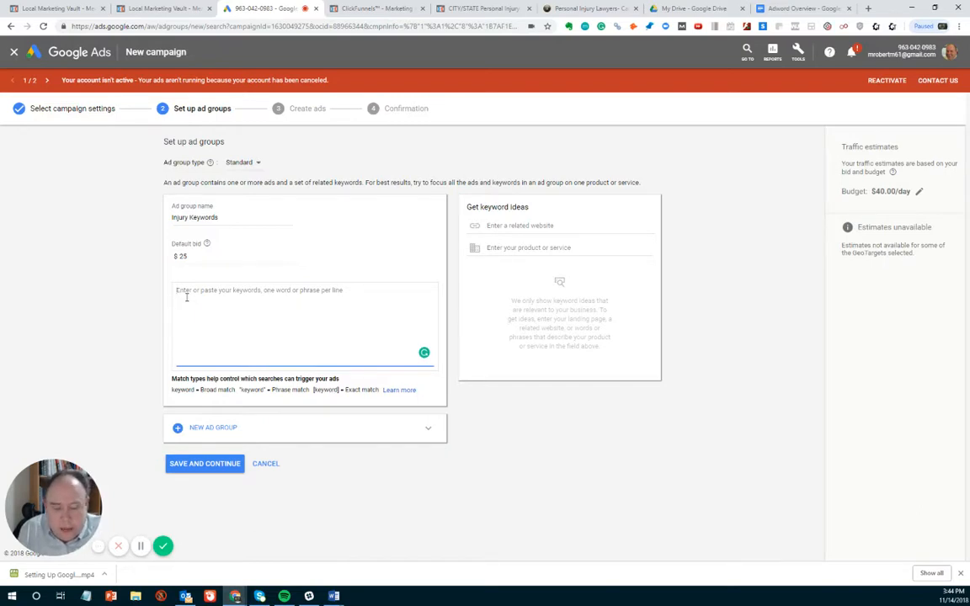
type("1")
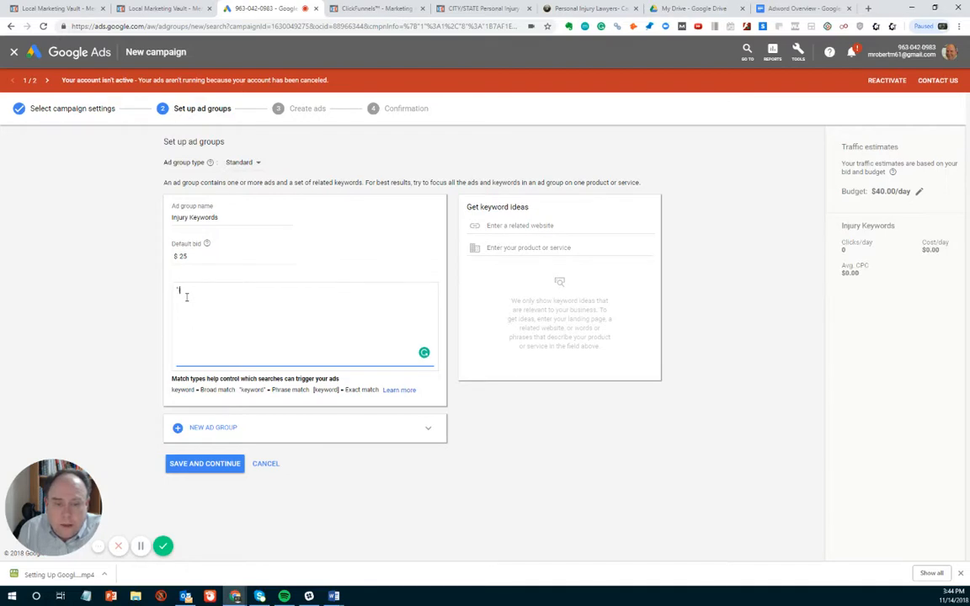
type("injury a")
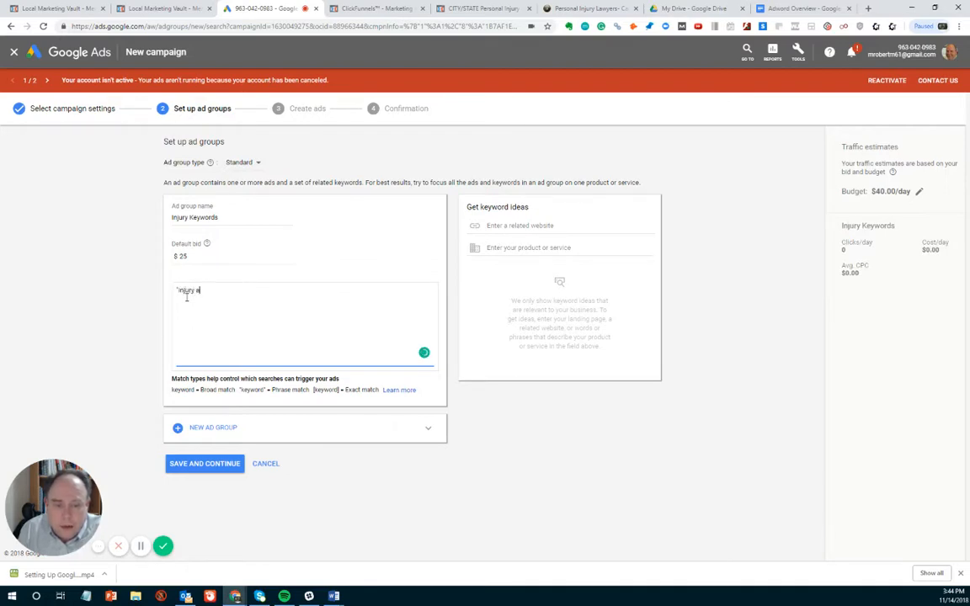
type("ttorney")
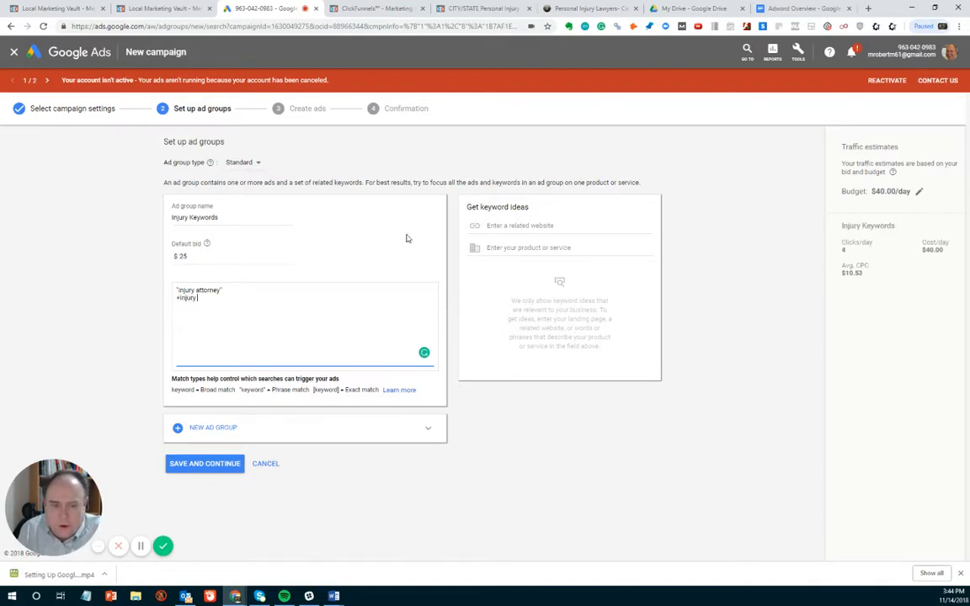
type("+a")
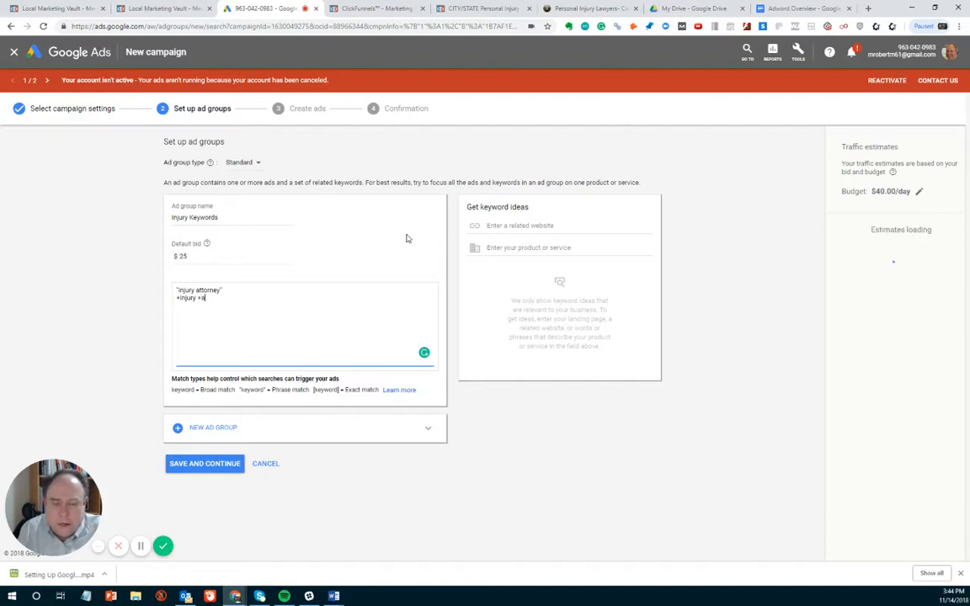
type("ttorney")
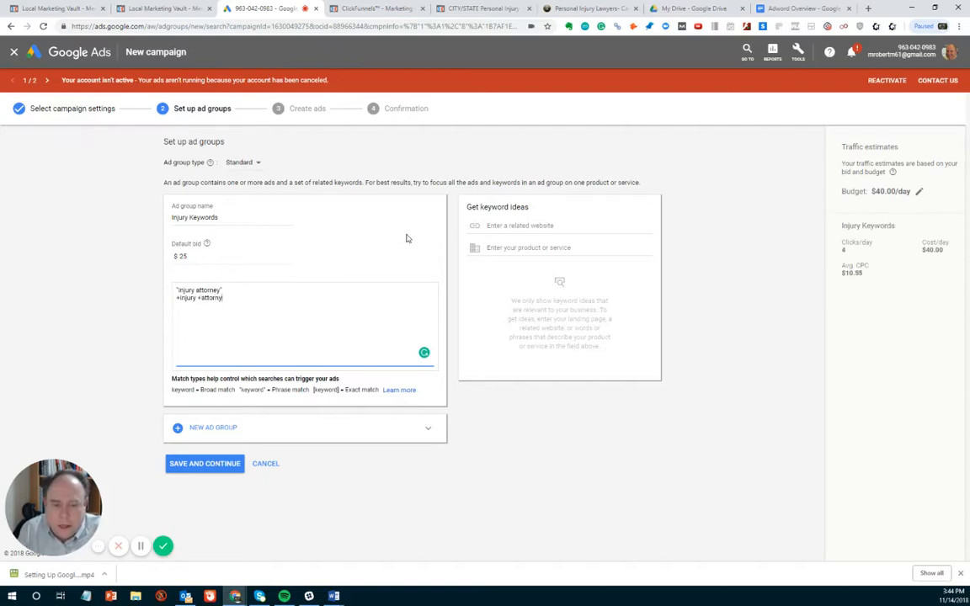
key("BackSpace")
type("ey \"injury")
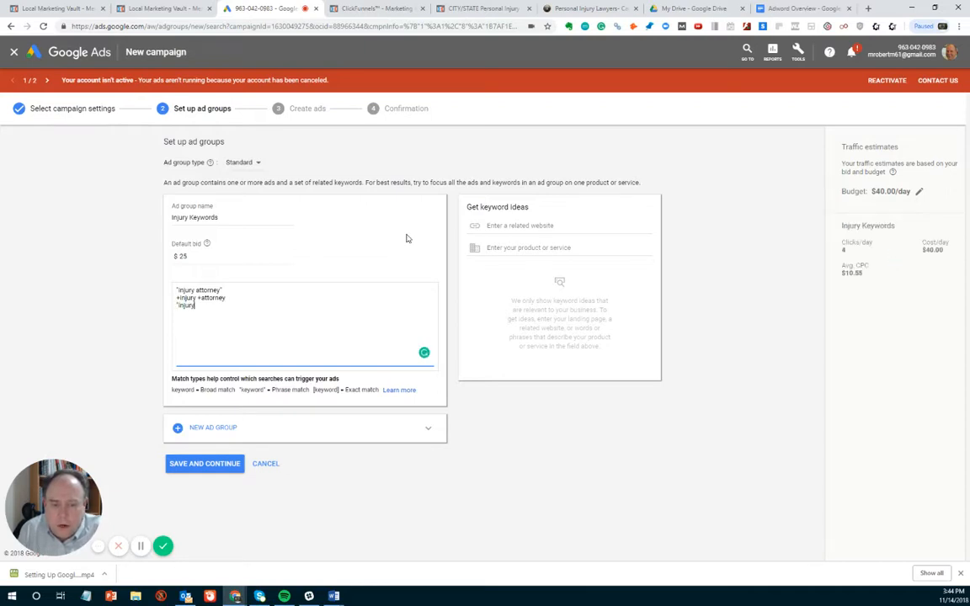
type(" lawyer\"")
- Add the phrase match keyword "injury lawyer" and the modified broad match keyword +injury +lawyer on new lines
key("Return")
type("+")
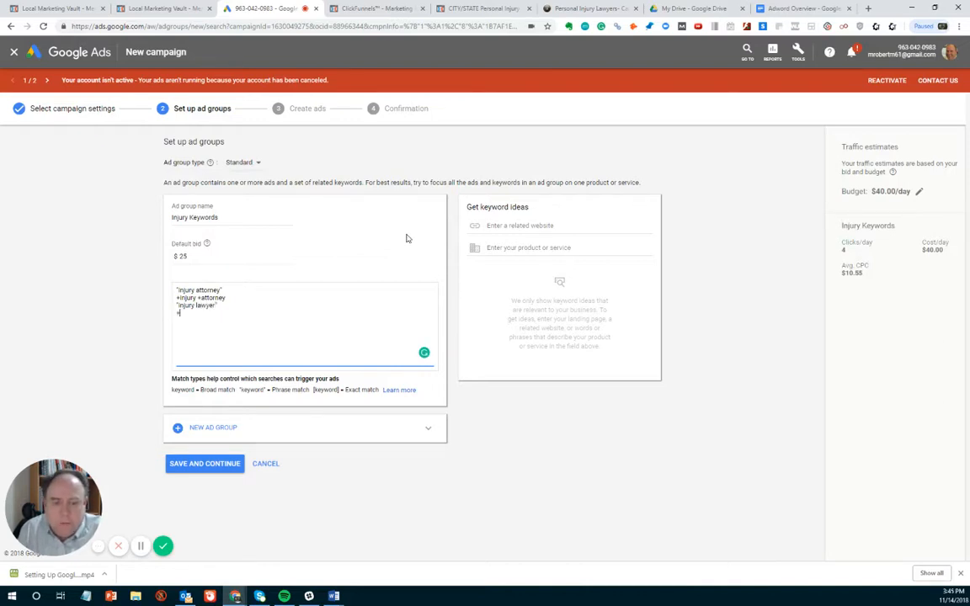
type("inj")
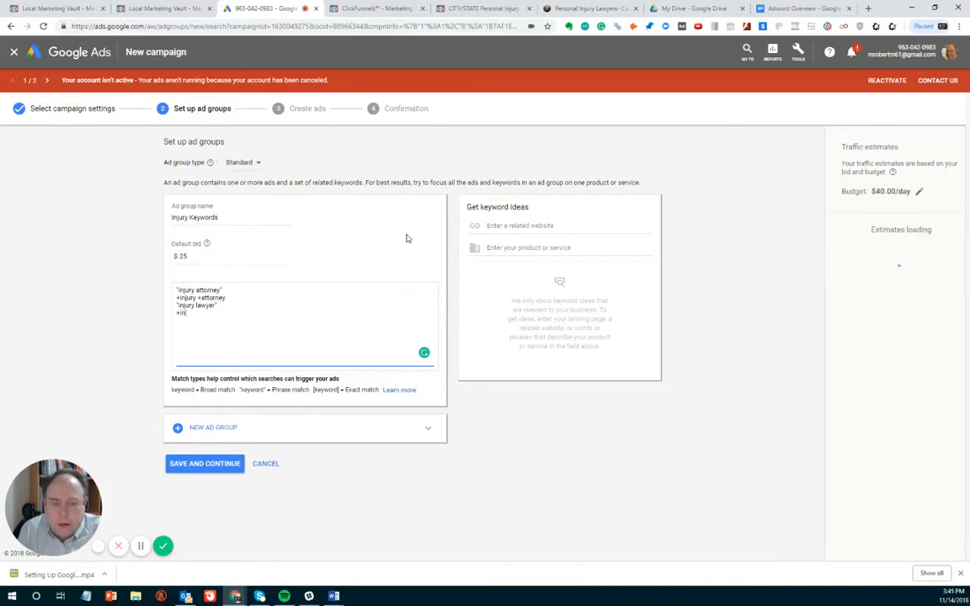
type("ury")
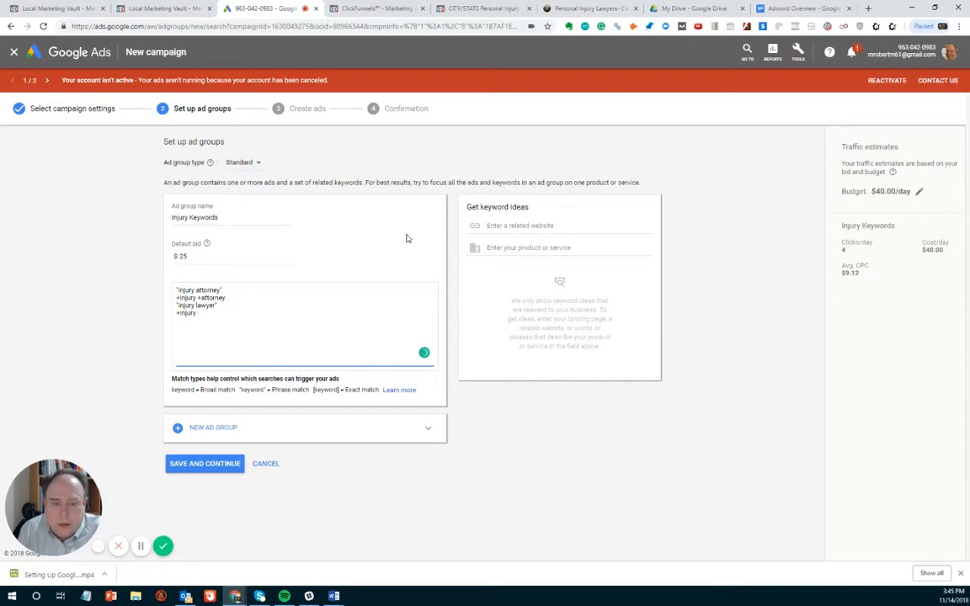
type(" +")
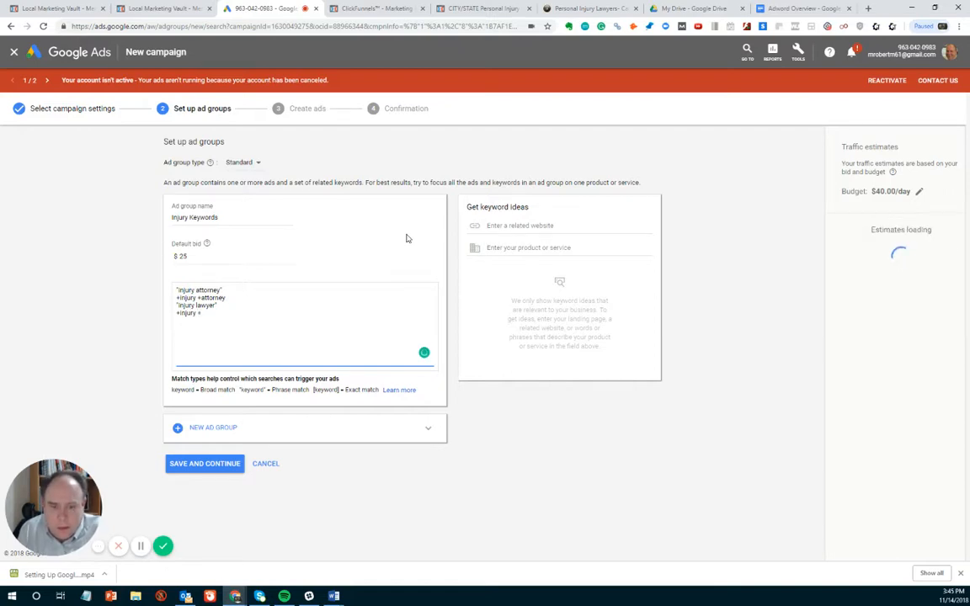
type("lawyer")
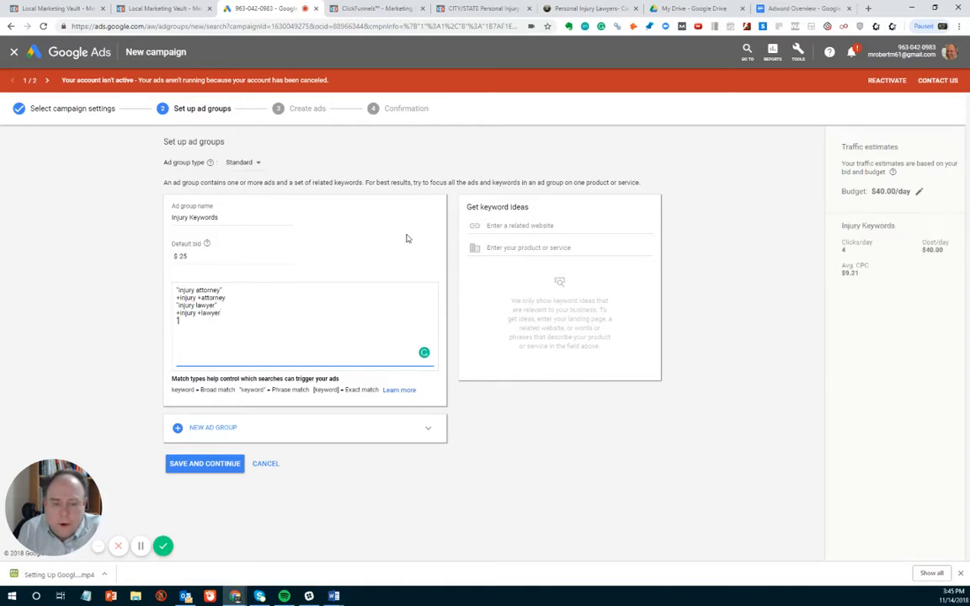
type("\"coa")
type("ar")
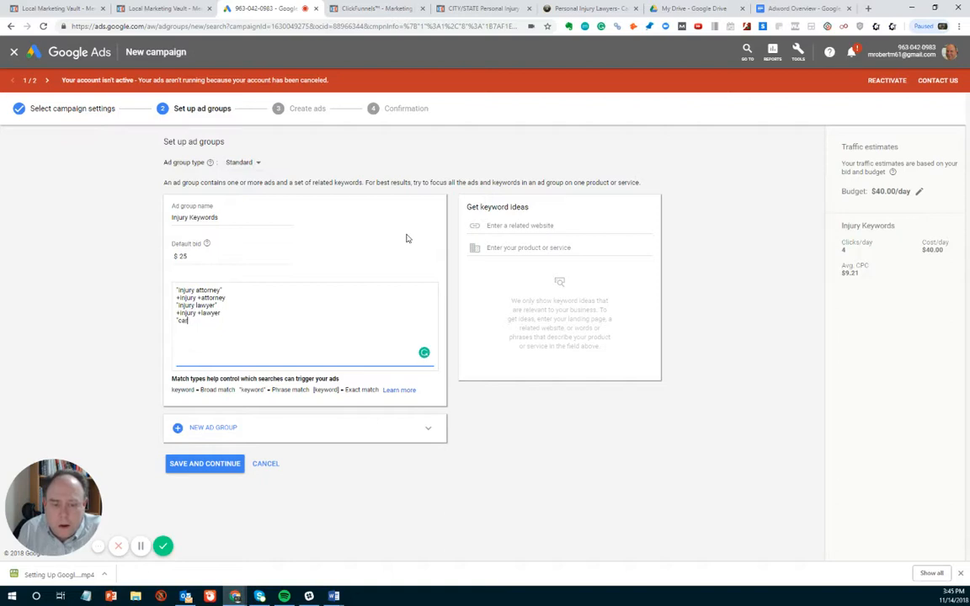
type(" injury law")
type("wy")
- Add the phrase match keyword "car injury lawyer" and the modified broad match keyword +car +injury +lawyer on new lines
key("BackSpace")
key("BackSpace")
type("yer")
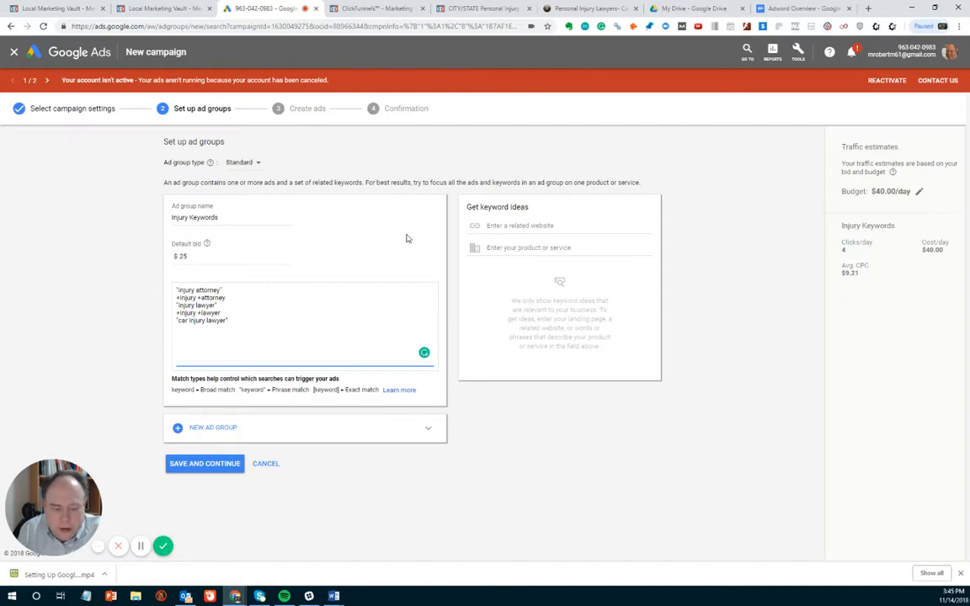
type("+ca")
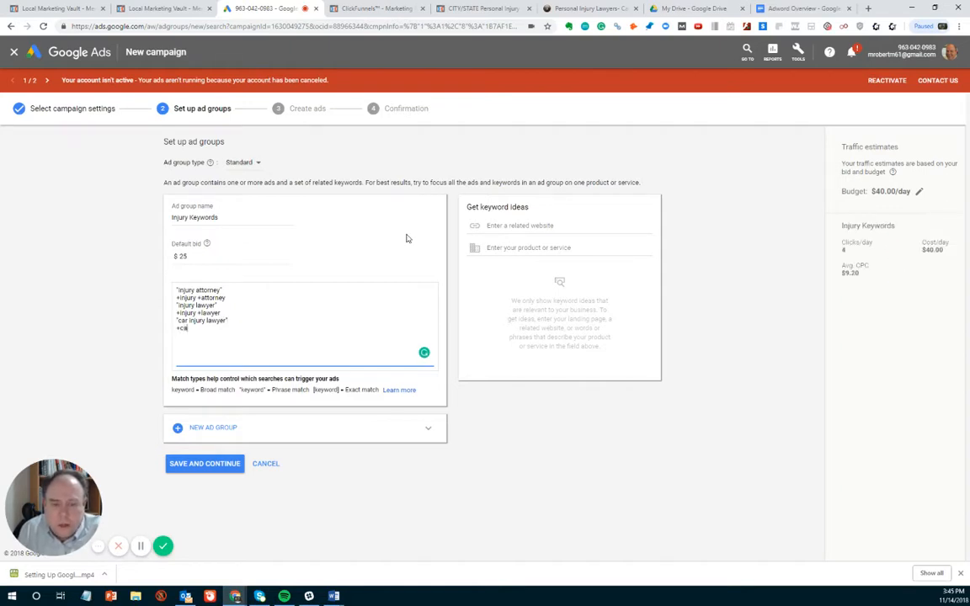
type("r +")
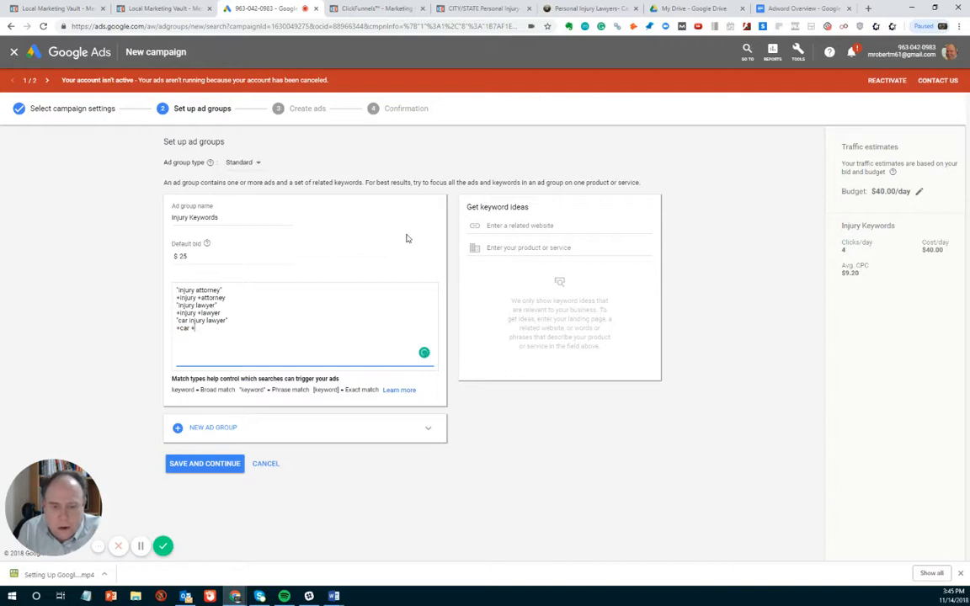
type("injury")
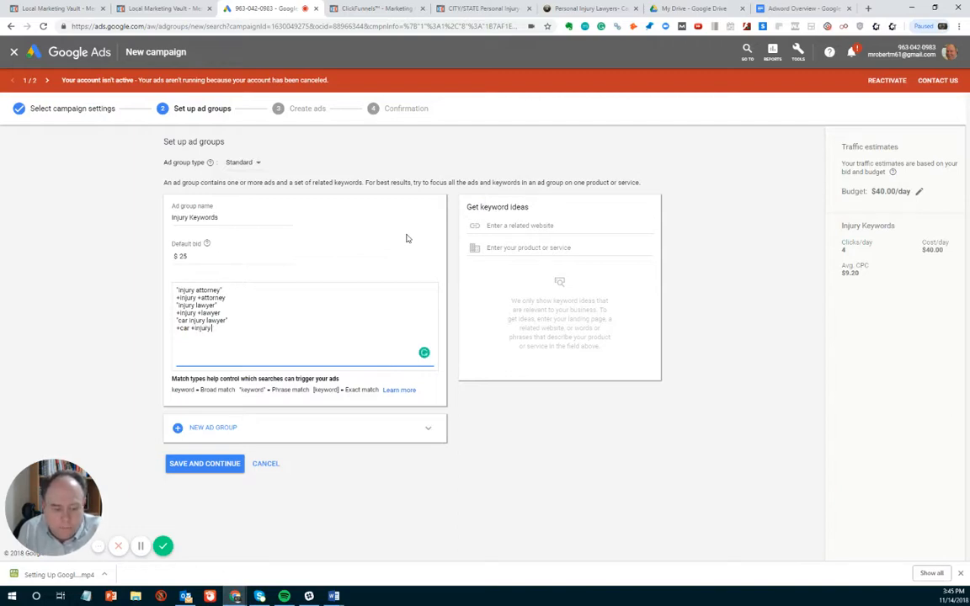
type(" +k")
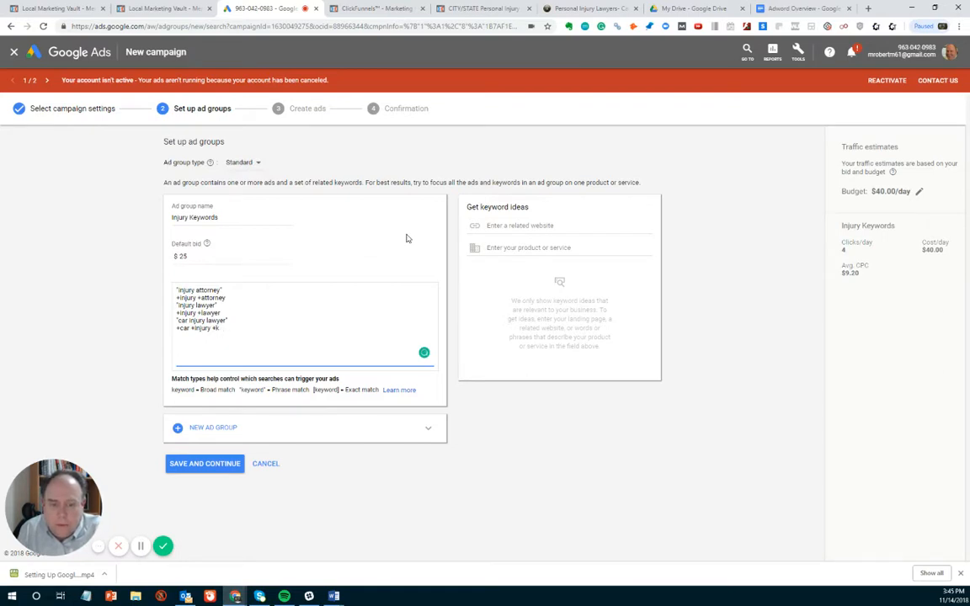
key("BackSpace")
type("lawyer")
left_click(535, 228)
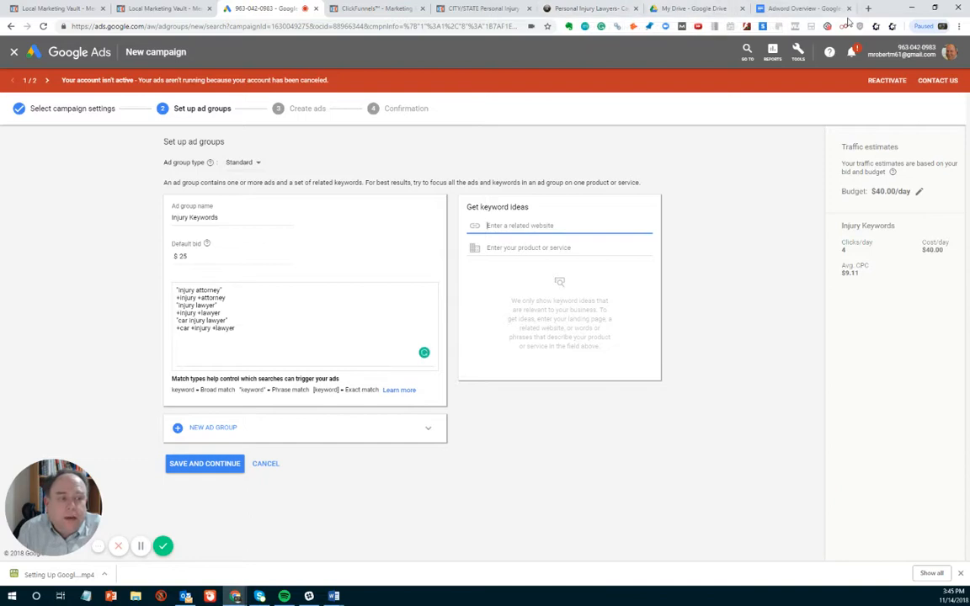
left_click(618, 12)
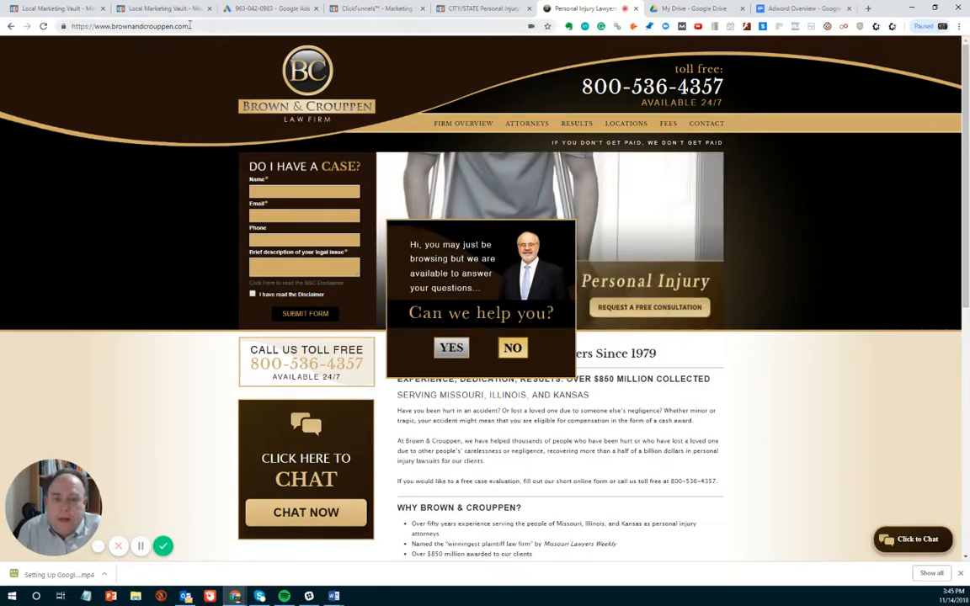
left_click_drag(187, 26, 94, 26)
key("ctrl+c")
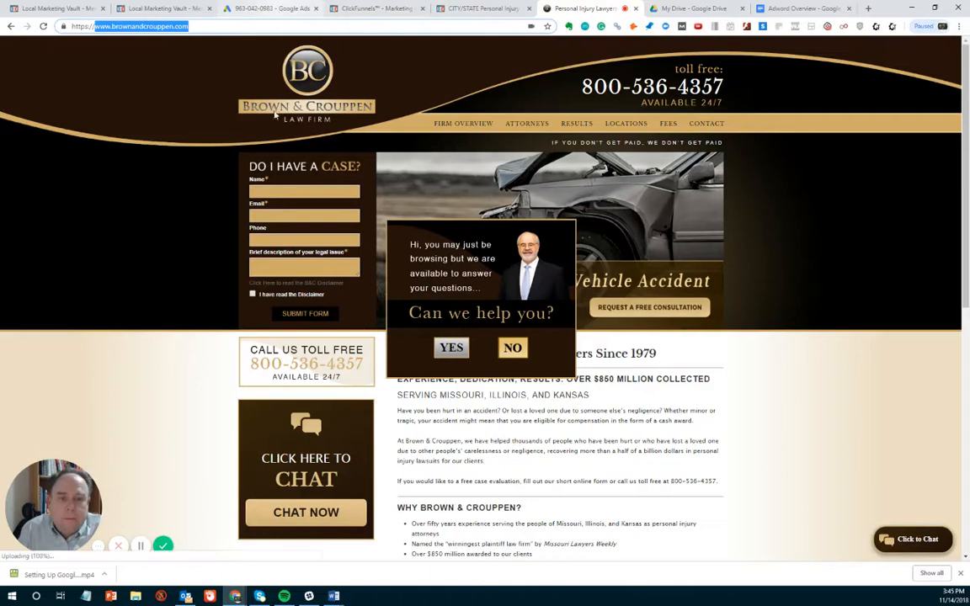
left_click(265, 9)
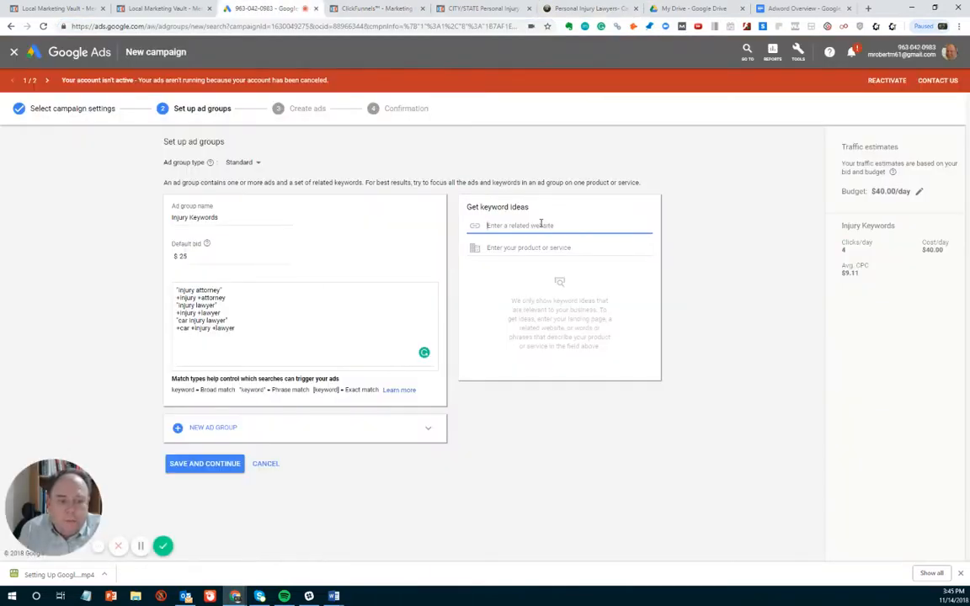
key("ctrl+v")
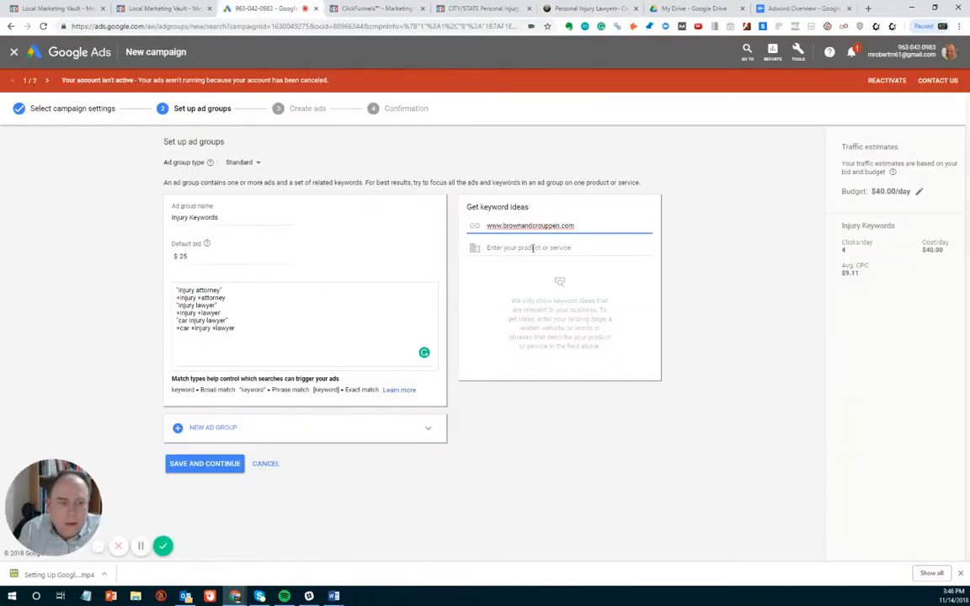
key("Tab")
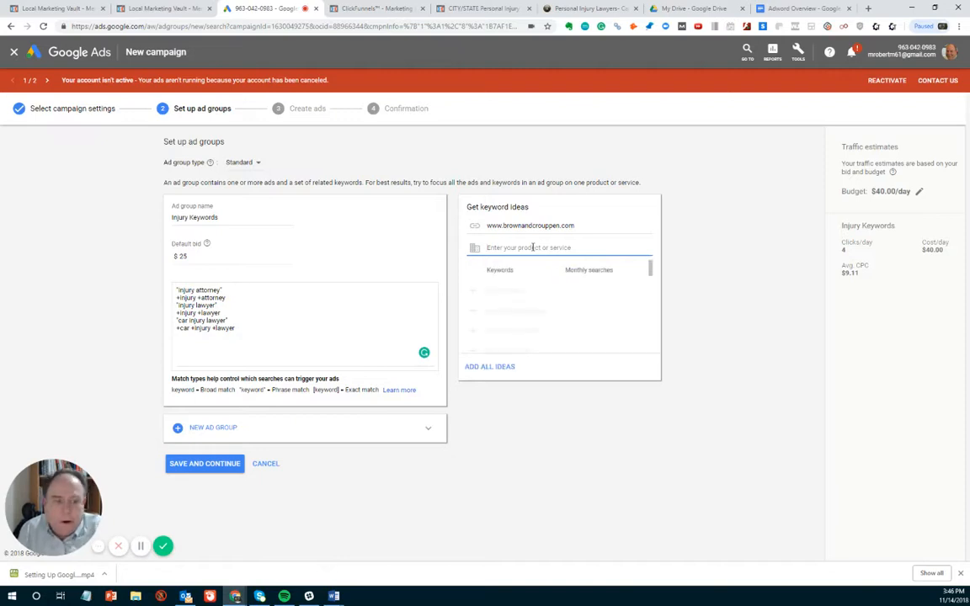
- Enter personal injury as the product or service for keyword ideas and add the suggested keyword personal injury lawyer to the ad group
type("perso")
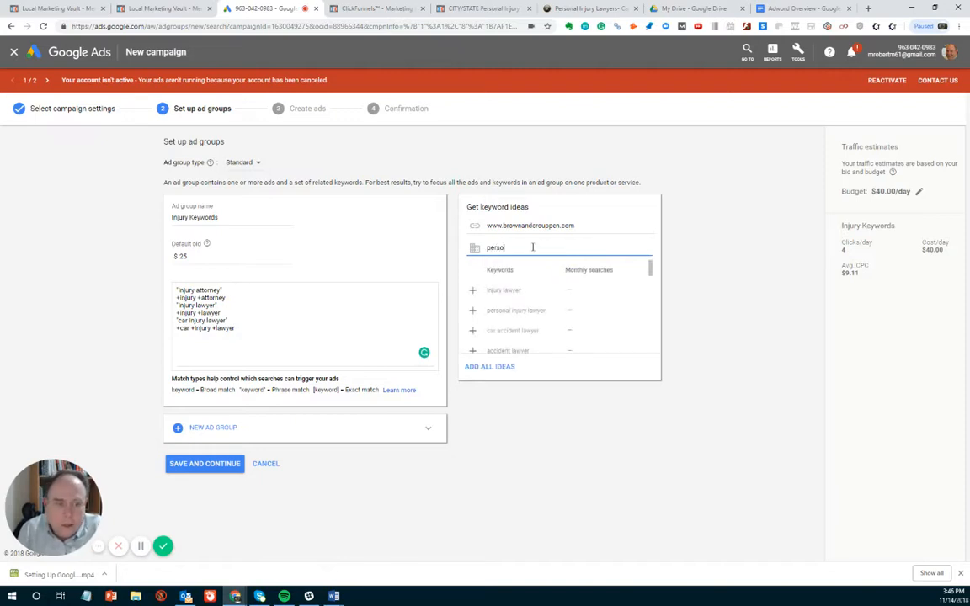
type("nal injury")
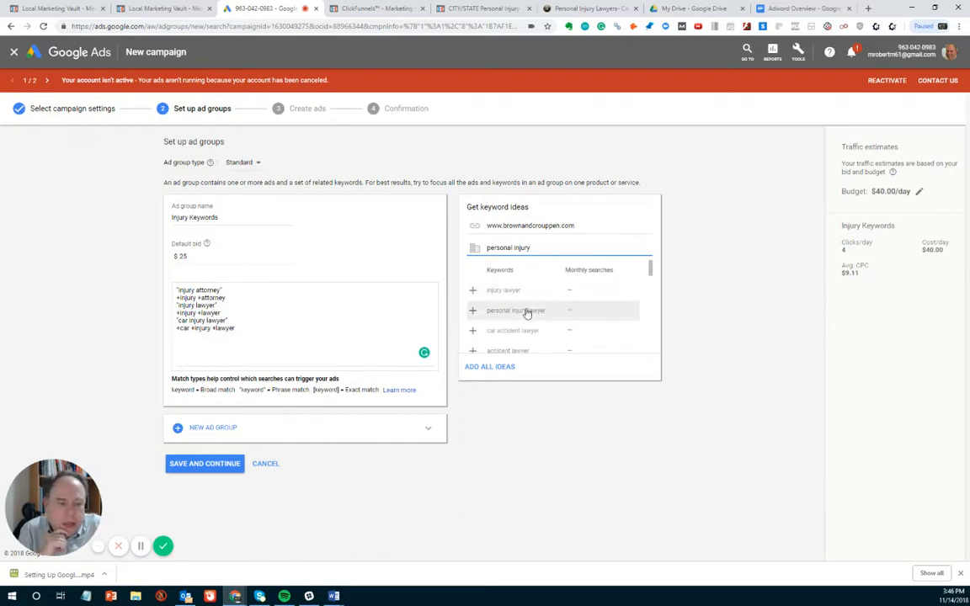
left_click(472, 313)
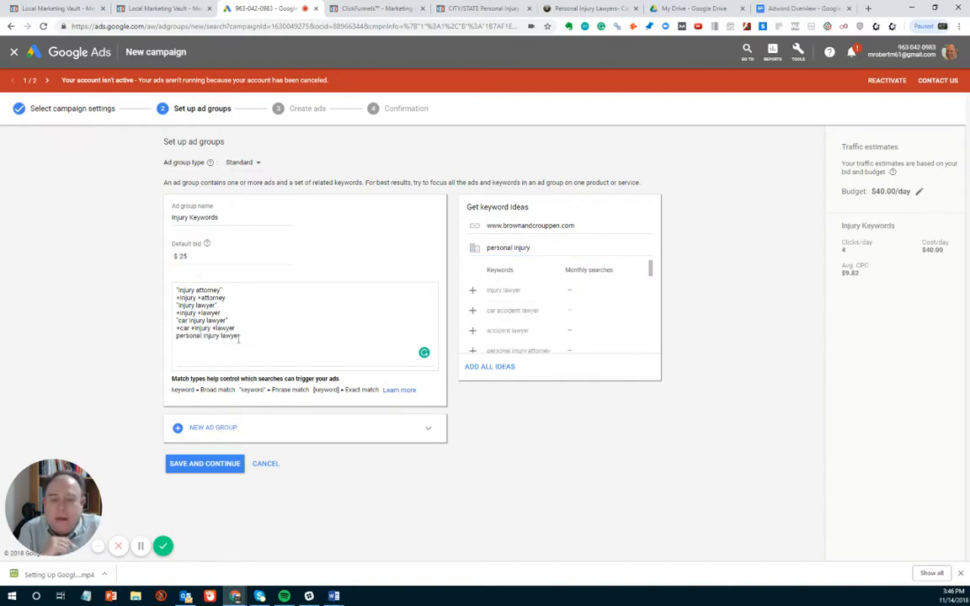
- Enclose the added personal injury lawyer keyword in quotation marks to make it phrase match
left_click(177, 341)
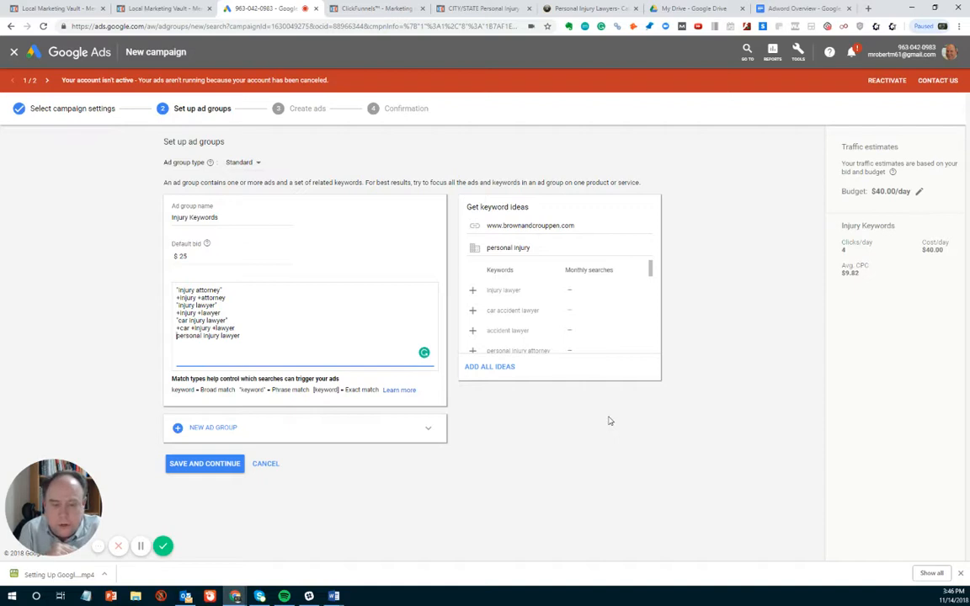
type("\"")
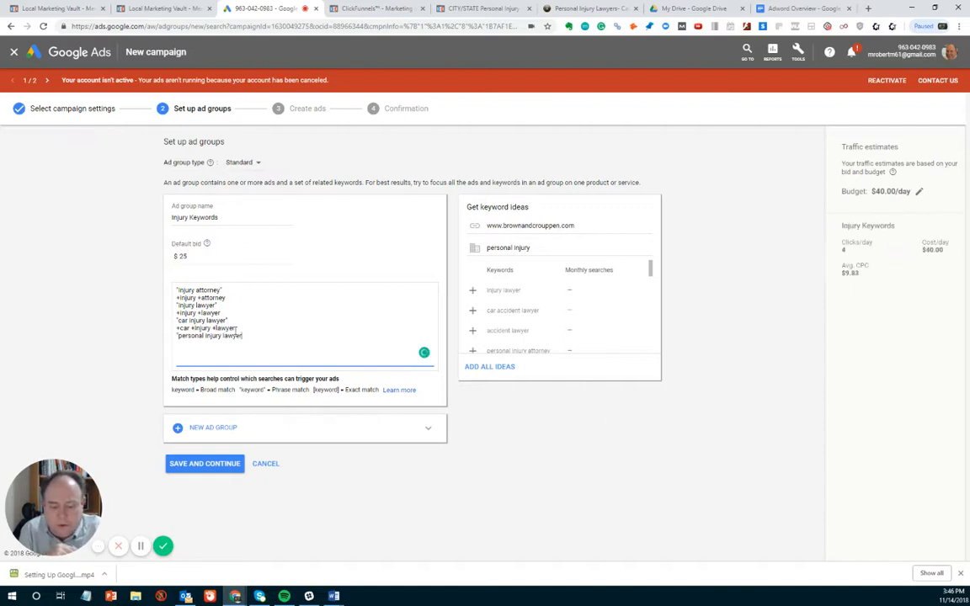
type("\"")
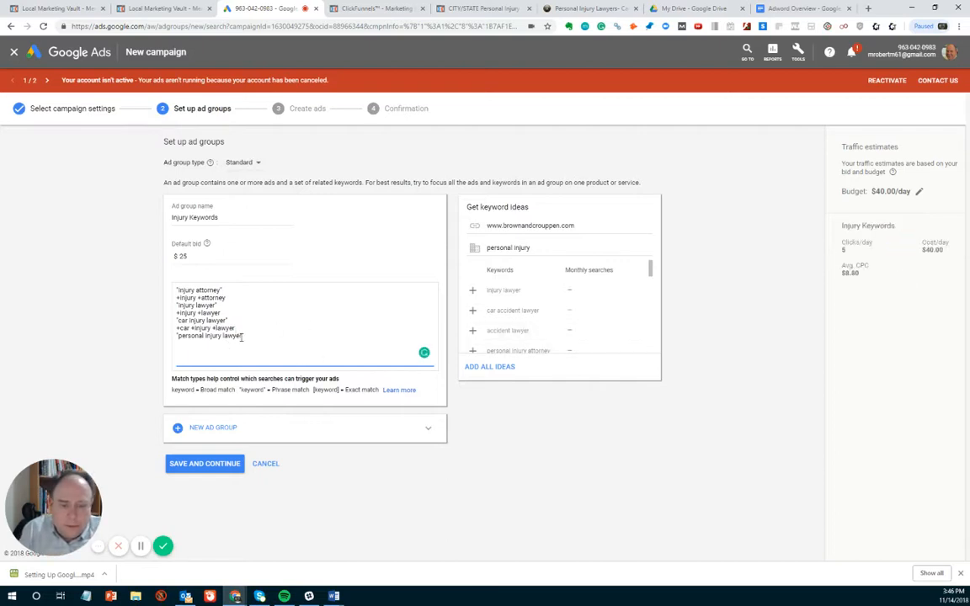
- Duplicate the words personal injury lawyer without quotation marks on a new line of the keyword list
left_click_drag(243, 336, 178, 338)
key("ctrl+c")
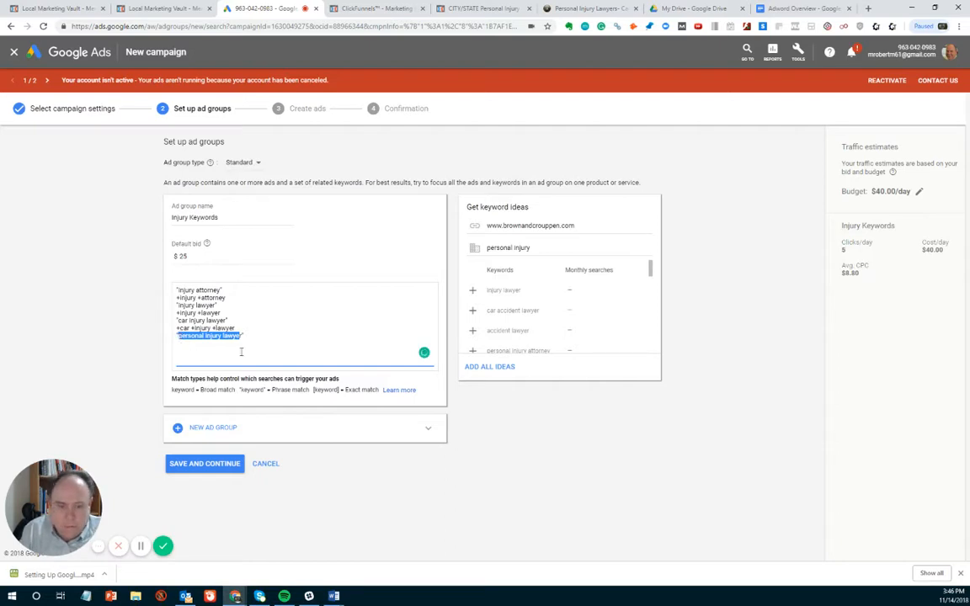
left_click(278, 342)
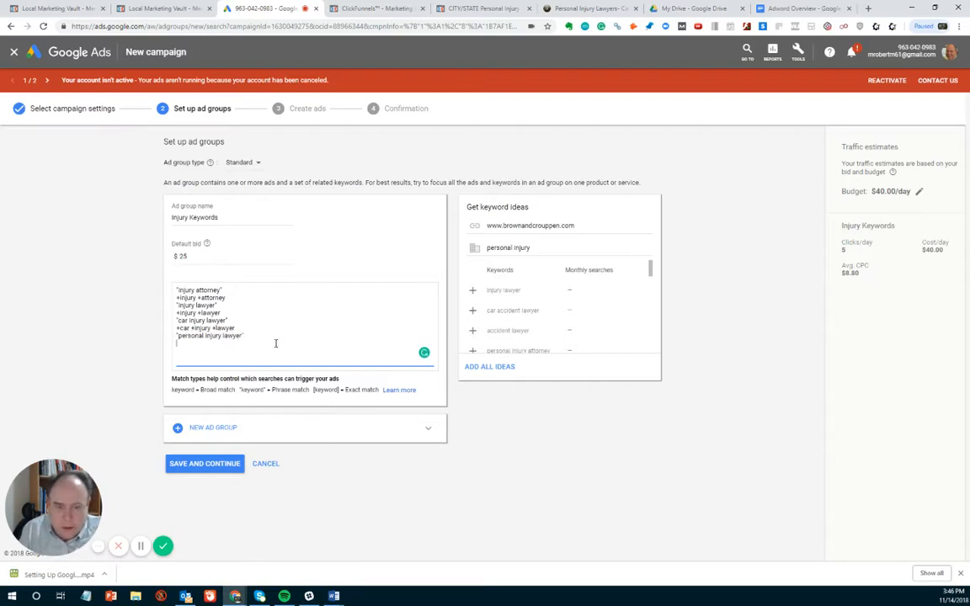
key("ctrl+v")
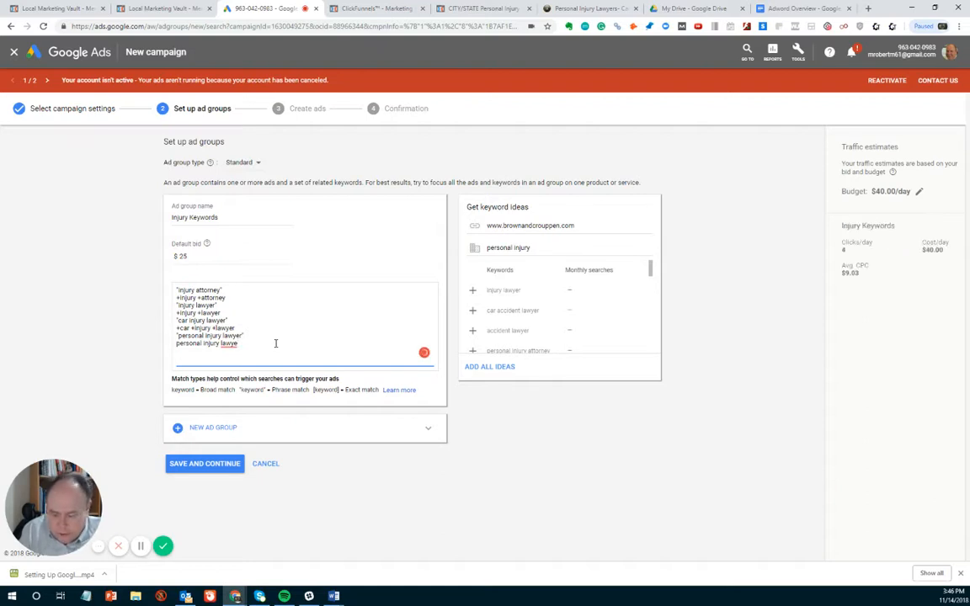
type("r")
- Turn the unquoted copy into the modified broad match keyword +personal +injury +lawyer
key("Left")
key("Left")
key("Left")
key("Left")
key("Left")
key("Left")
key("Left")
key("Left")
key("Left")
key("Left")
key("Left")
key("Left")
key("Left")
key("Left")
key("Left")
key("Left")
key("Left")
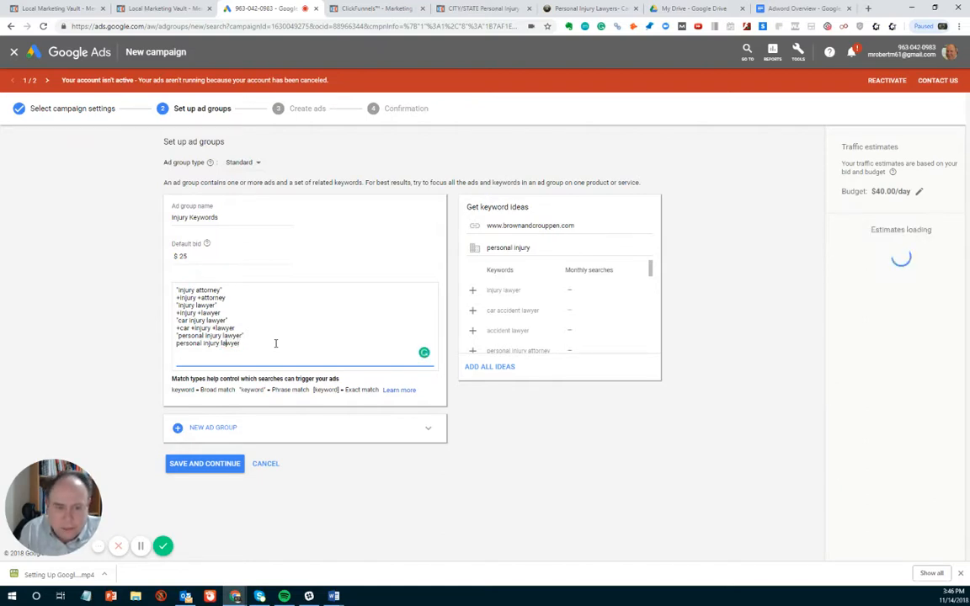
key("Left")
key("Left")
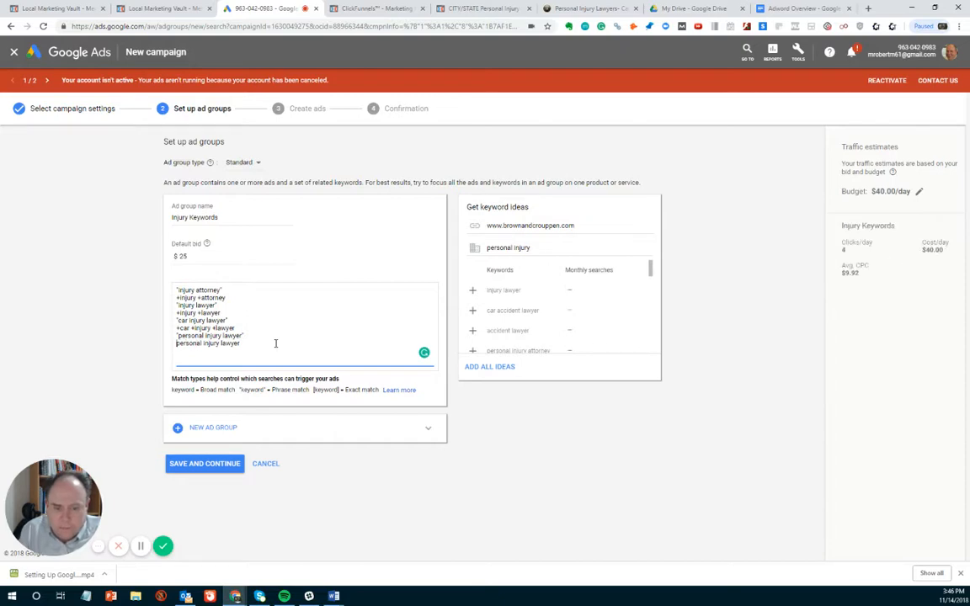
type("+")
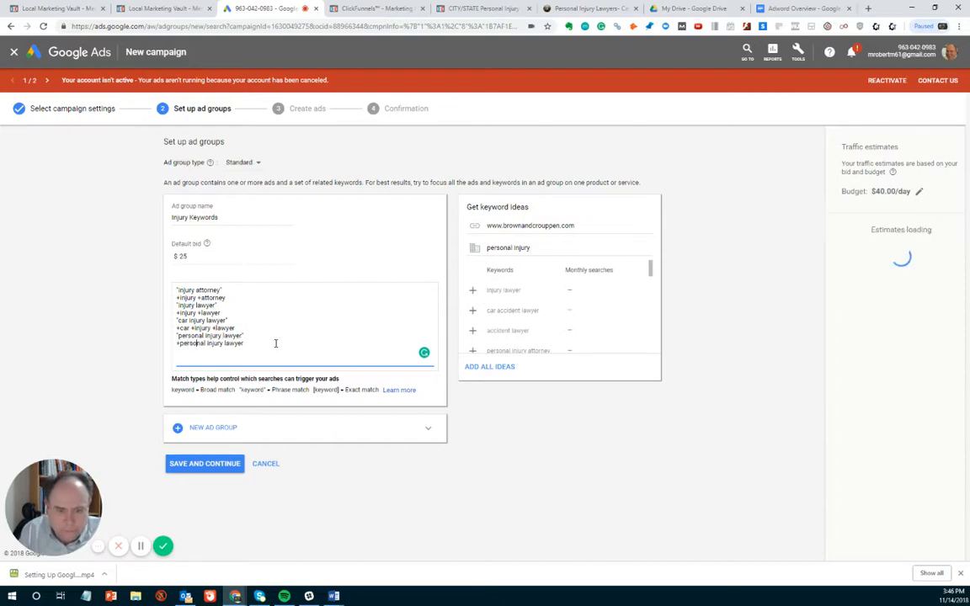
key("ctrl+Right")
type("+")
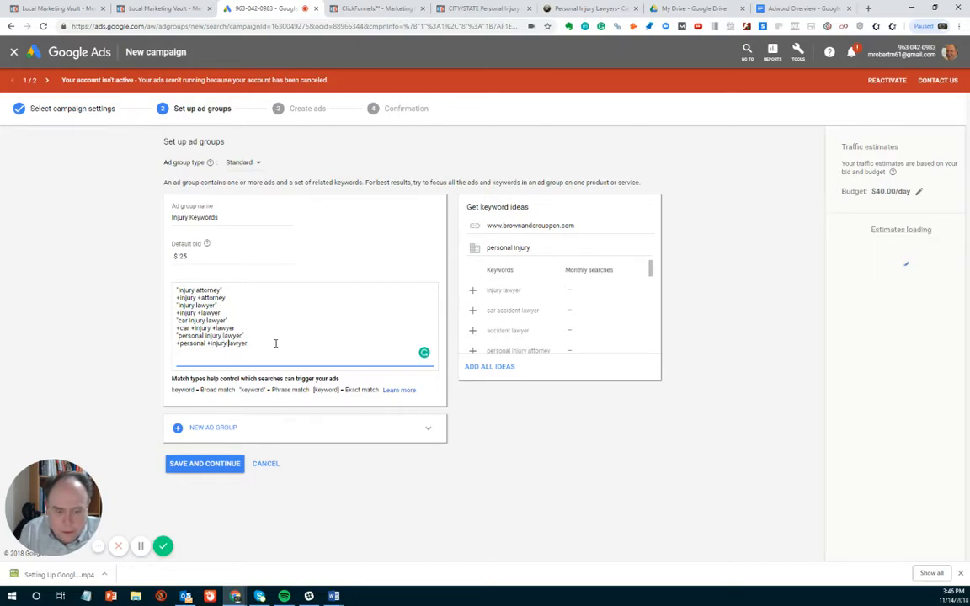
key("ctrl+Right")
type("+")
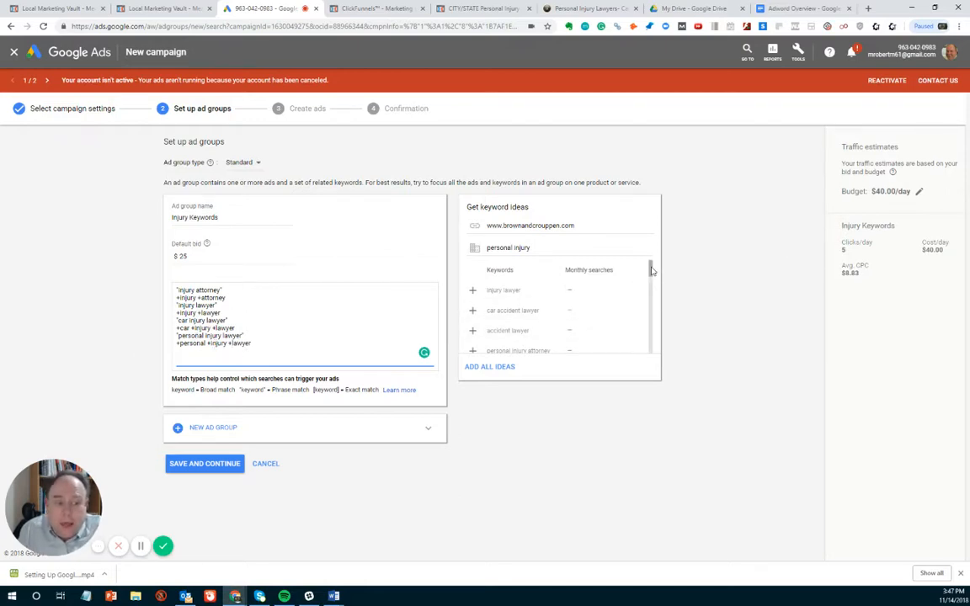
- Add a second ad group to the campaign and name it accident keywords
mouse_move(653, 270)
left_mouse_down()
mouse_move(652, 291)
mouse_move(652, 278)
left_mouse_up()
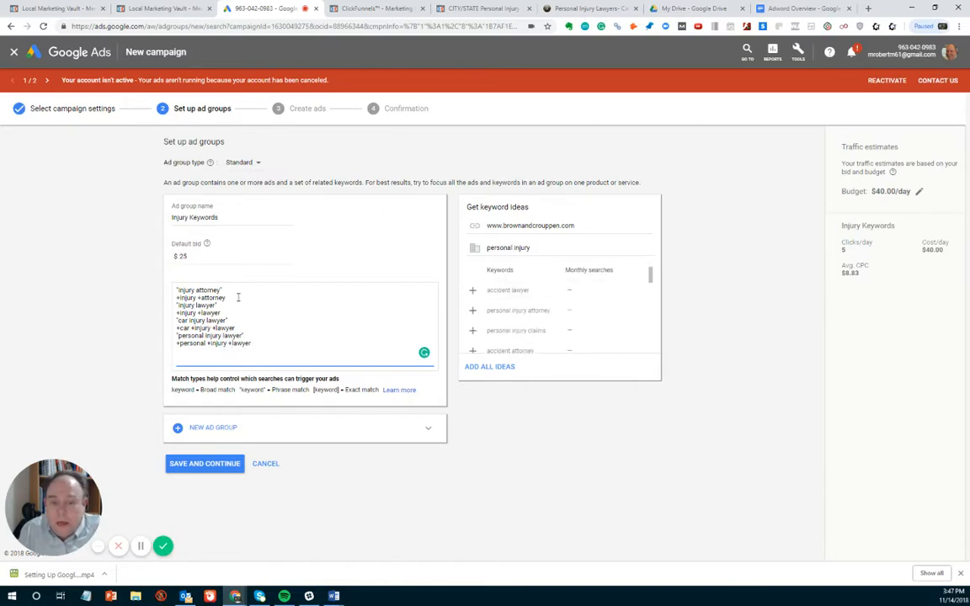
left_click(203, 429)
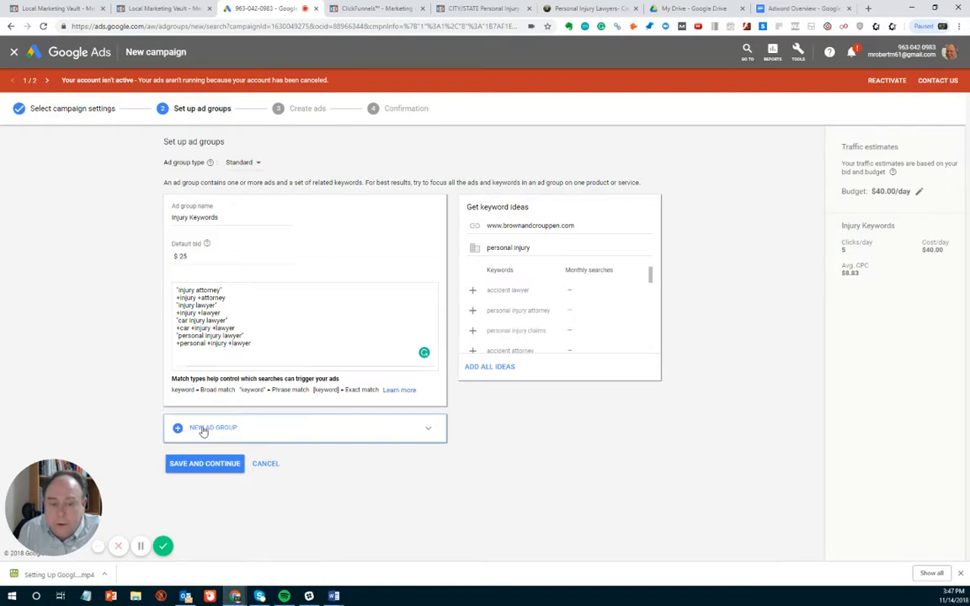
left_click(220, 269)
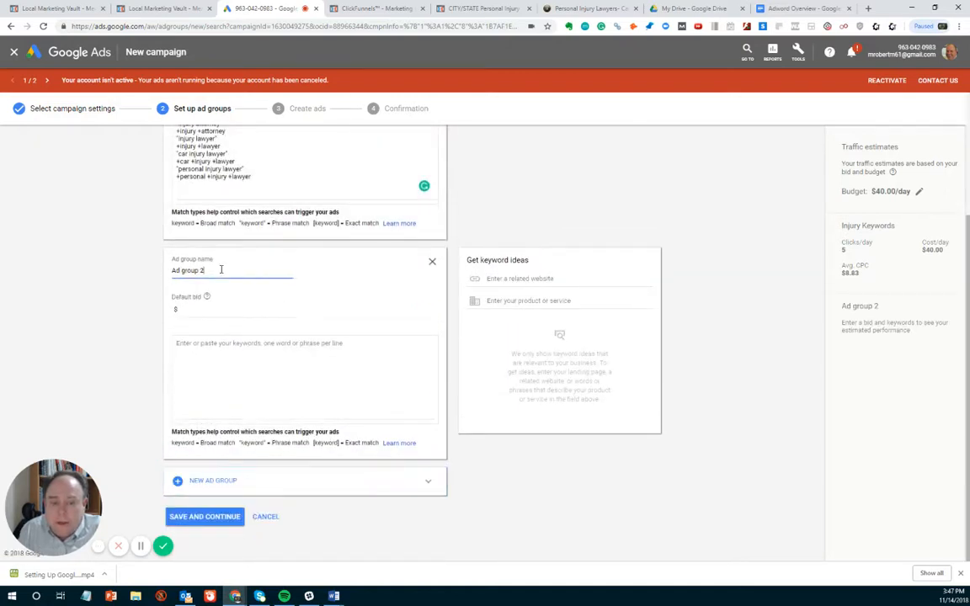
left_click_drag(220, 270, 128, 256)
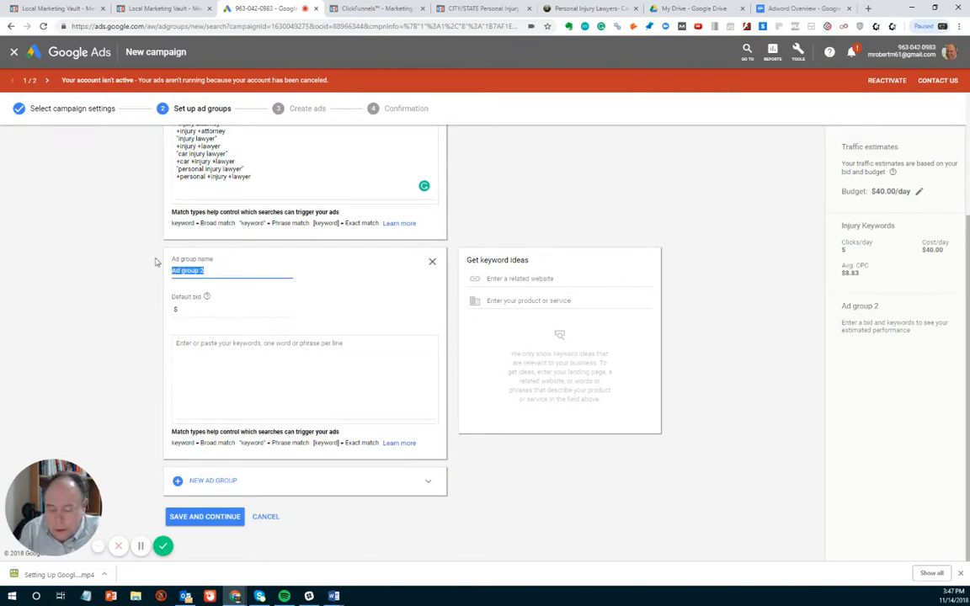
type("accident")
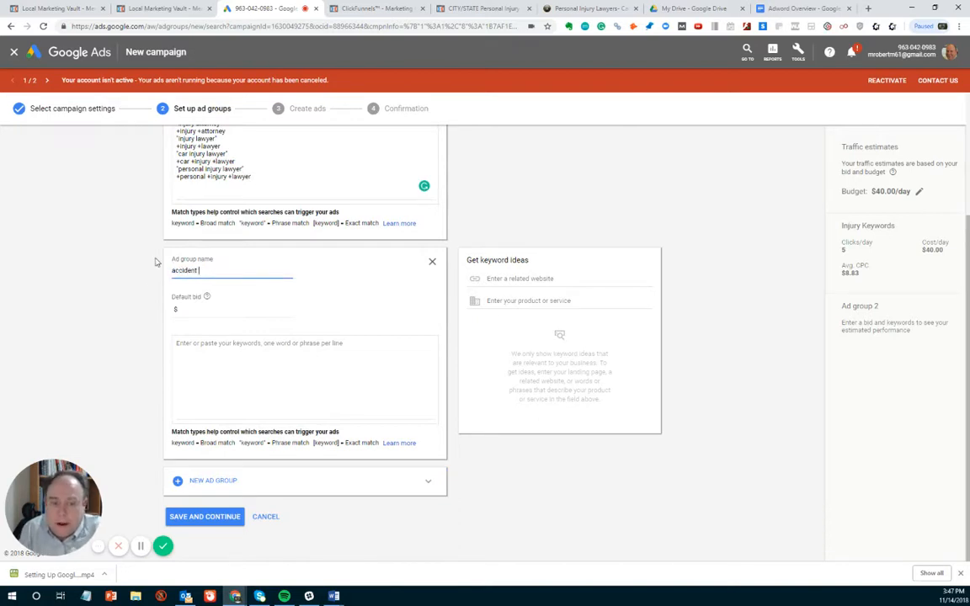
scroll(320, 239, "up", 2)
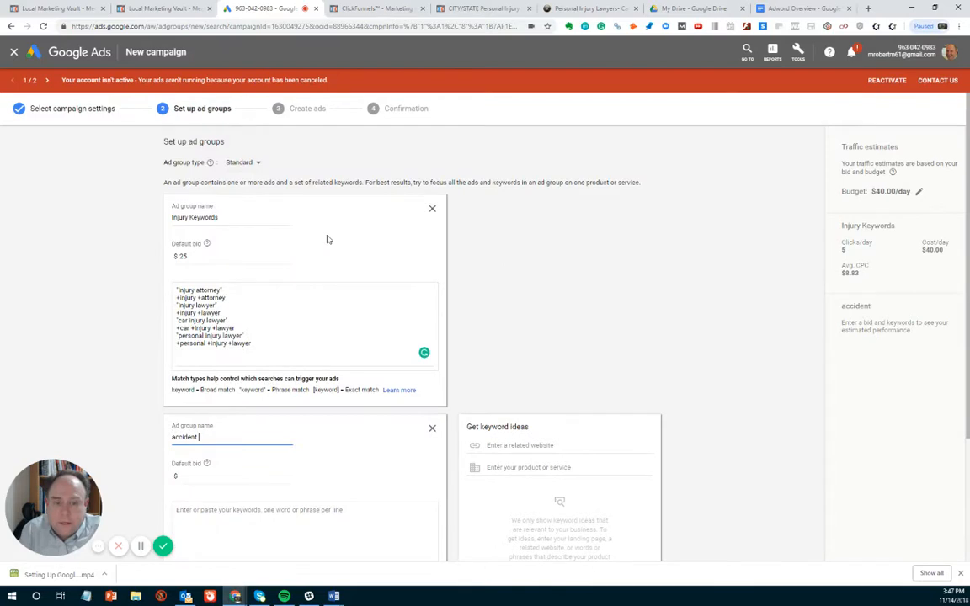
scroll(329, 241, "down", 2)
type("i")
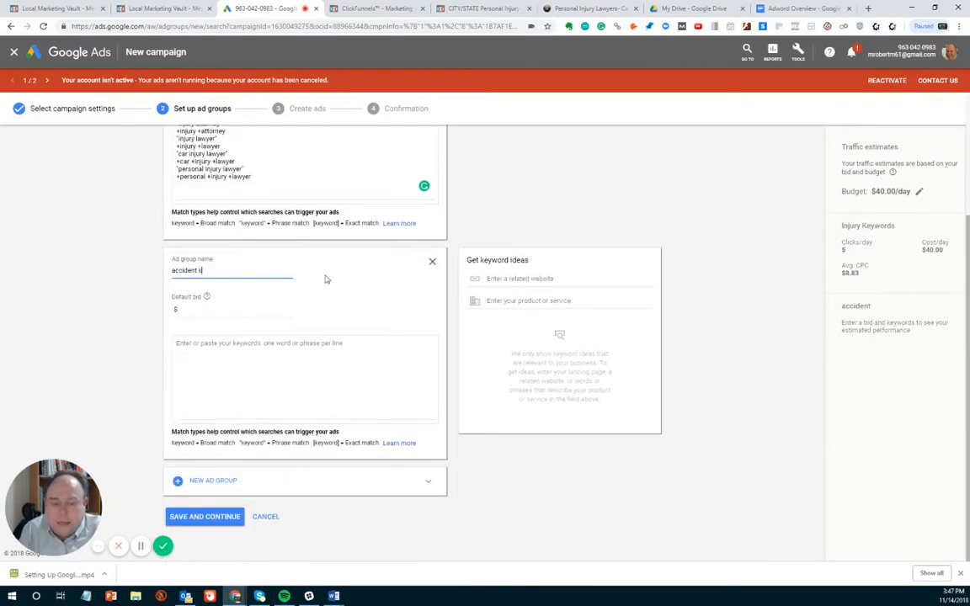
type("eywords")
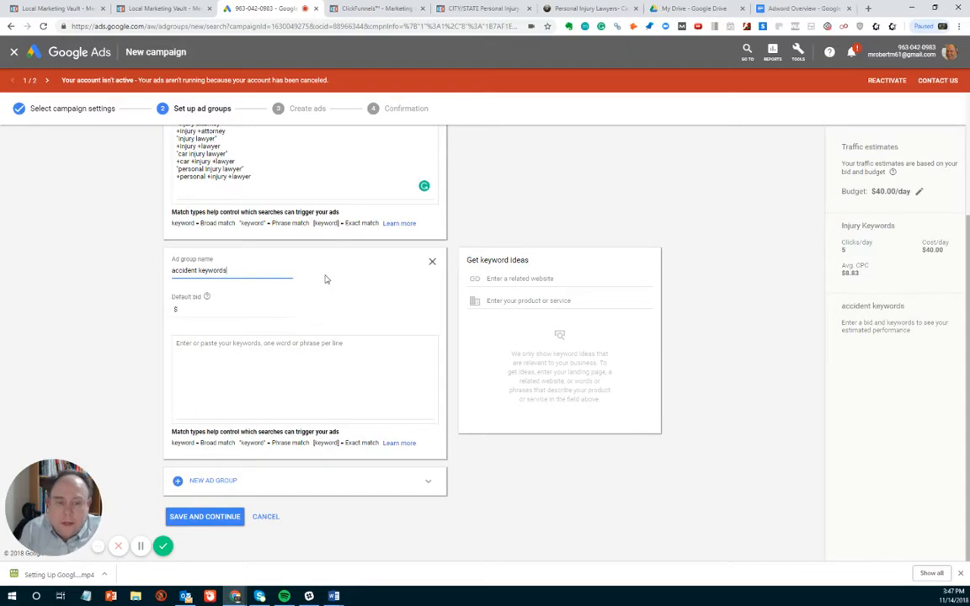
left_click(511, 278)
scroll(513, 282, "up", 2)
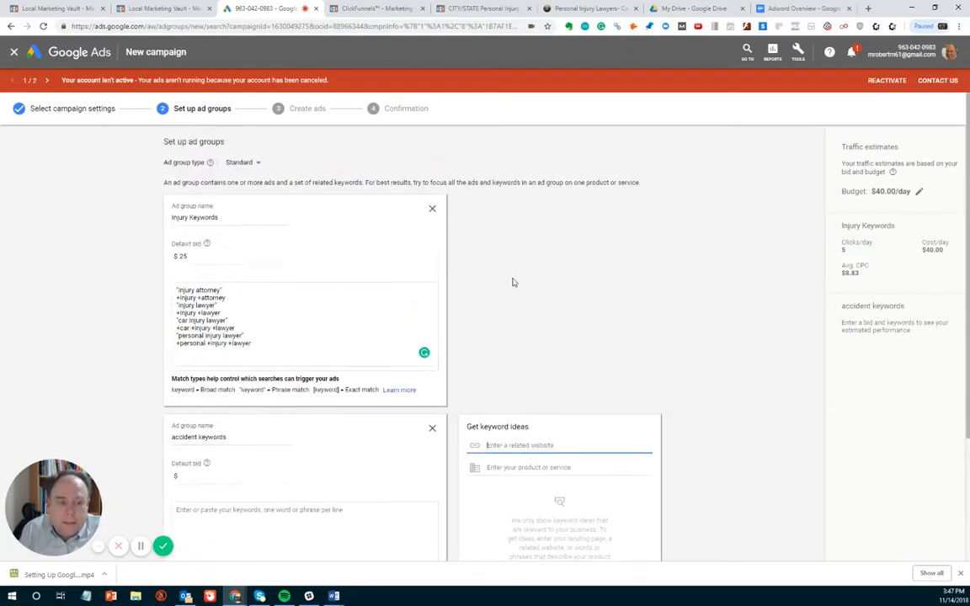
left_click(587, 8)
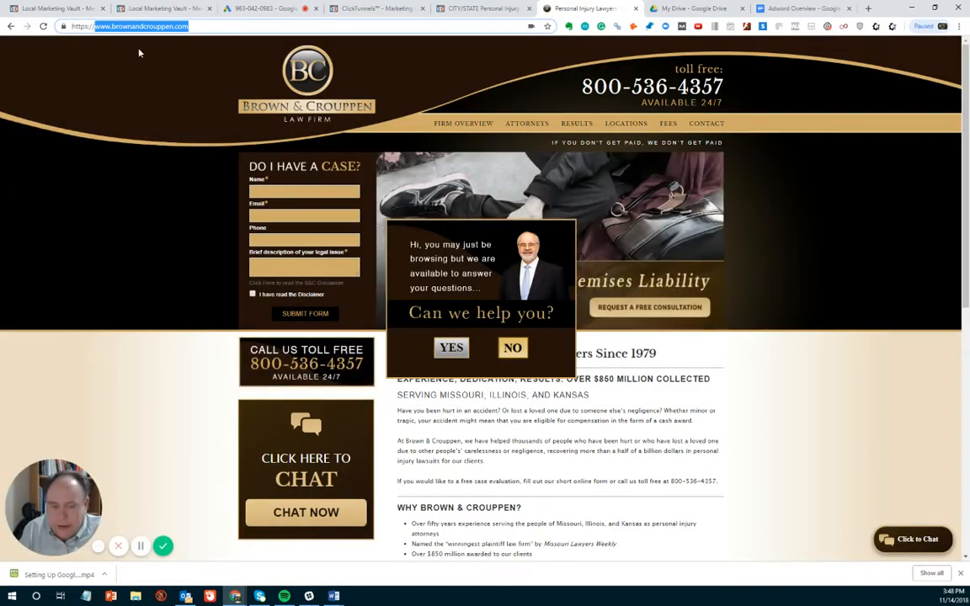
left_click(232, 10)
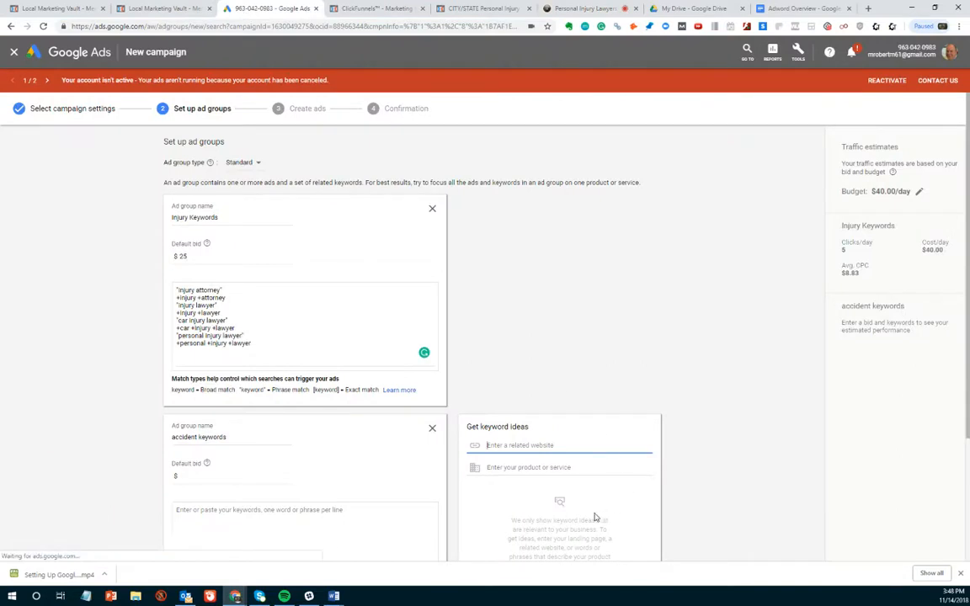
type("www.brownandcroupen.com")
- Get keyword ideas for the accident keywords ad group using accident lawyer as the product or service
left_click(500, 468)
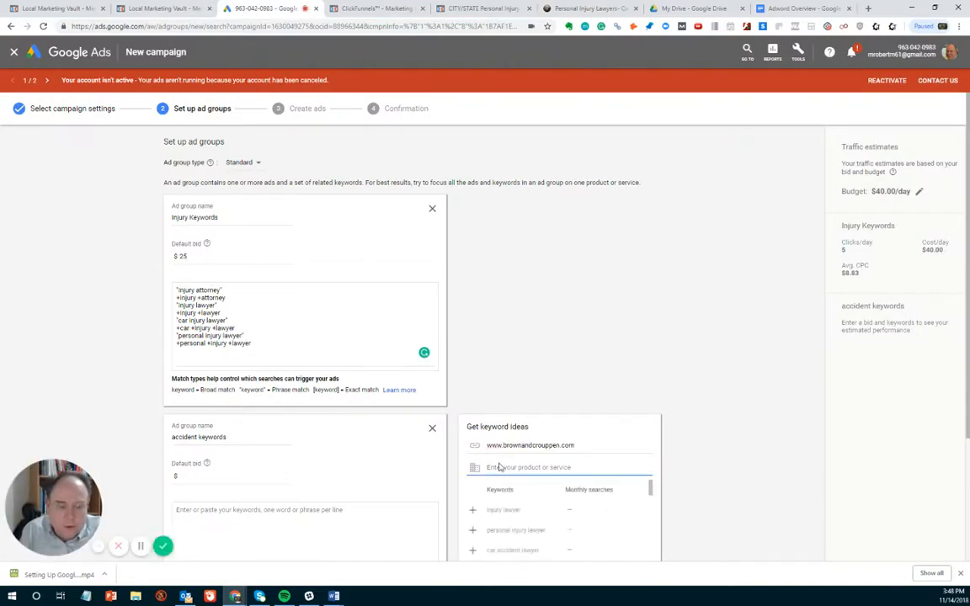
type("ad")
type("cc")
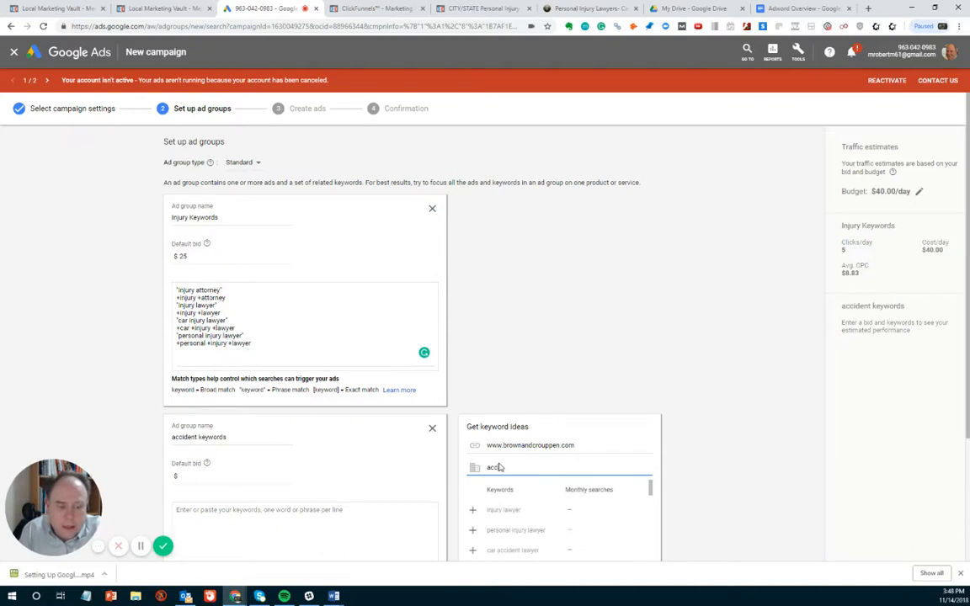
type("iden")
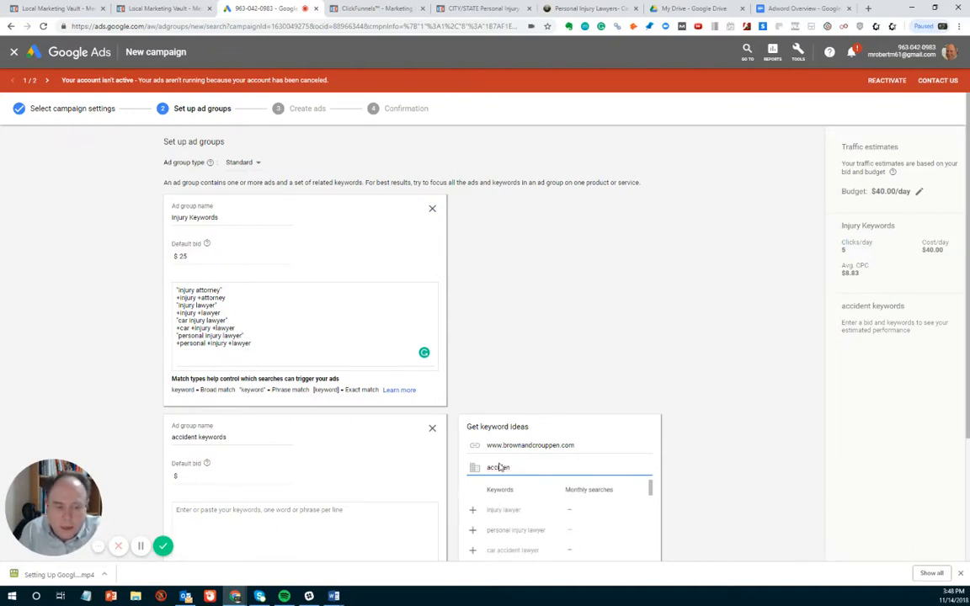
type(" lawyer")
key("Return")
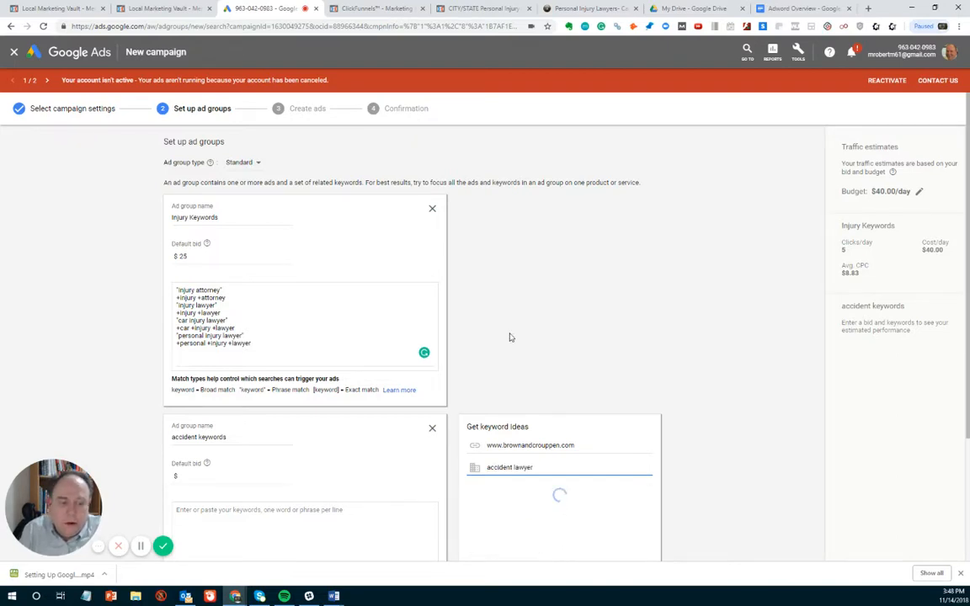
- Add the suggested keyword car accident attorney to the accident keywords ad group
scroll(510, 338, "down", 3)
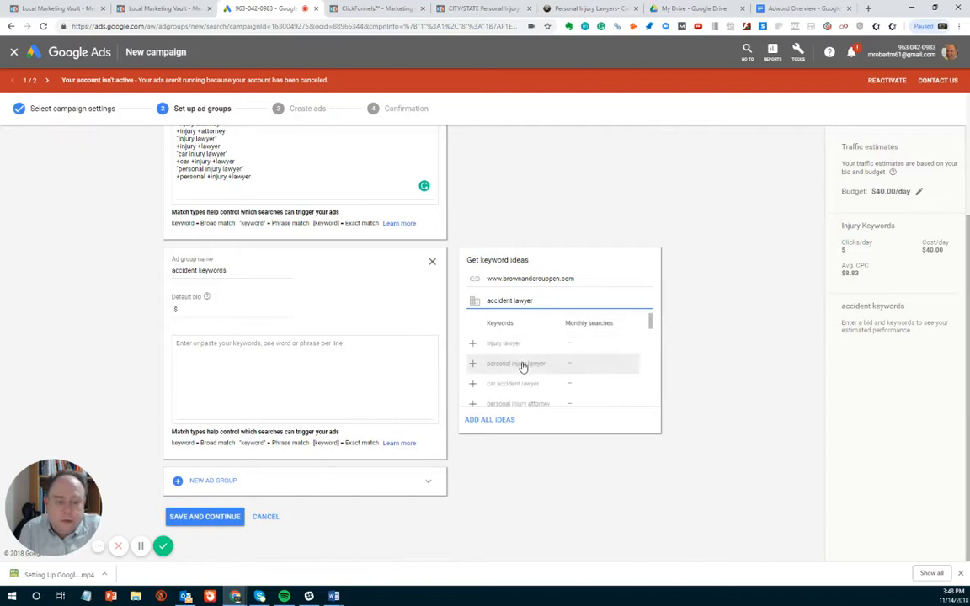
scroll(531, 371, "down", 1)
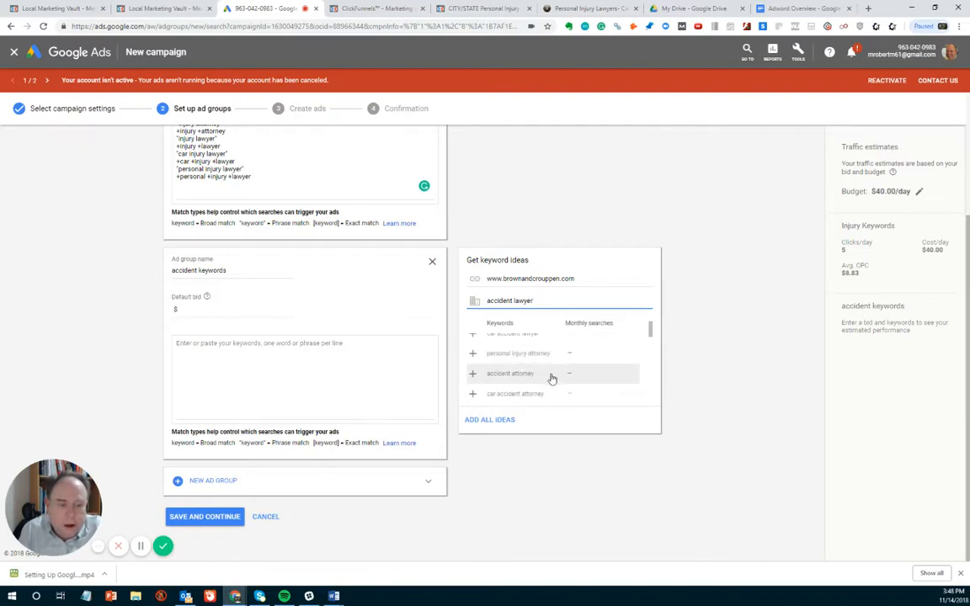
left_click(474, 395)
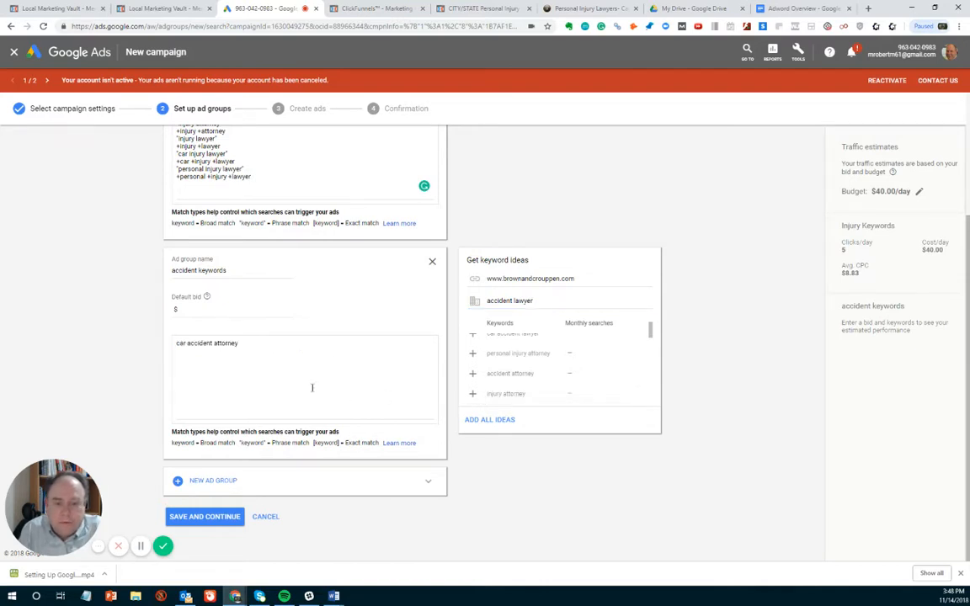
- Duplicate the car accident attorney keyword on a new line of the accident keywords list
left_click_drag(191, 345, 171, 350)
key("ctrl+c")
left_click(253, 346)
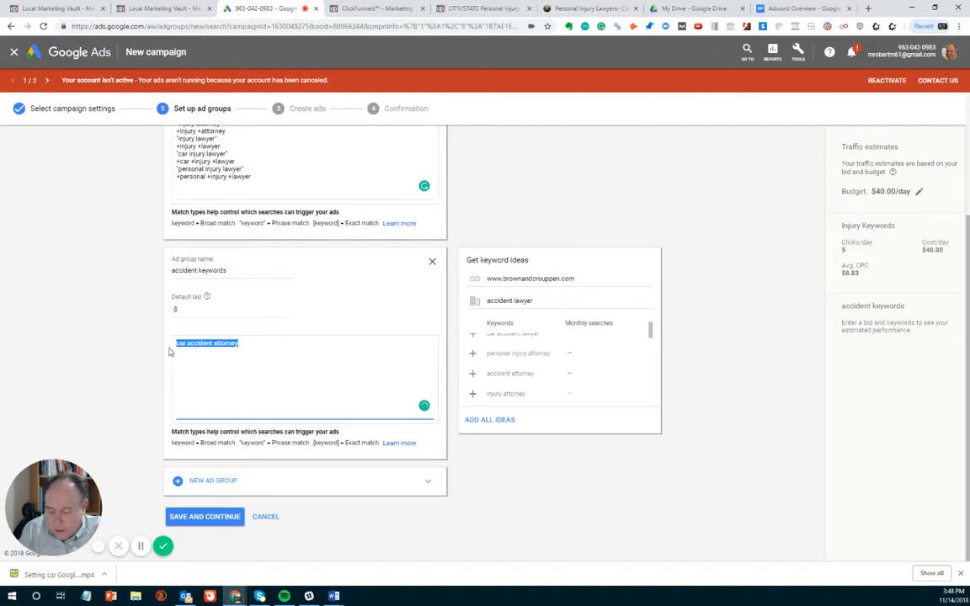
left_click(169, 352)
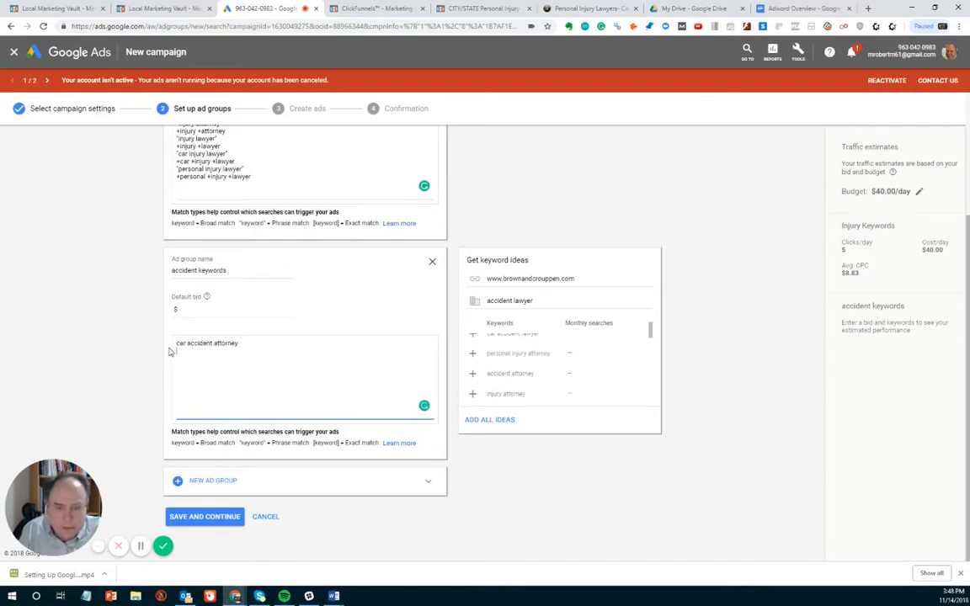
key("ctrl+v")
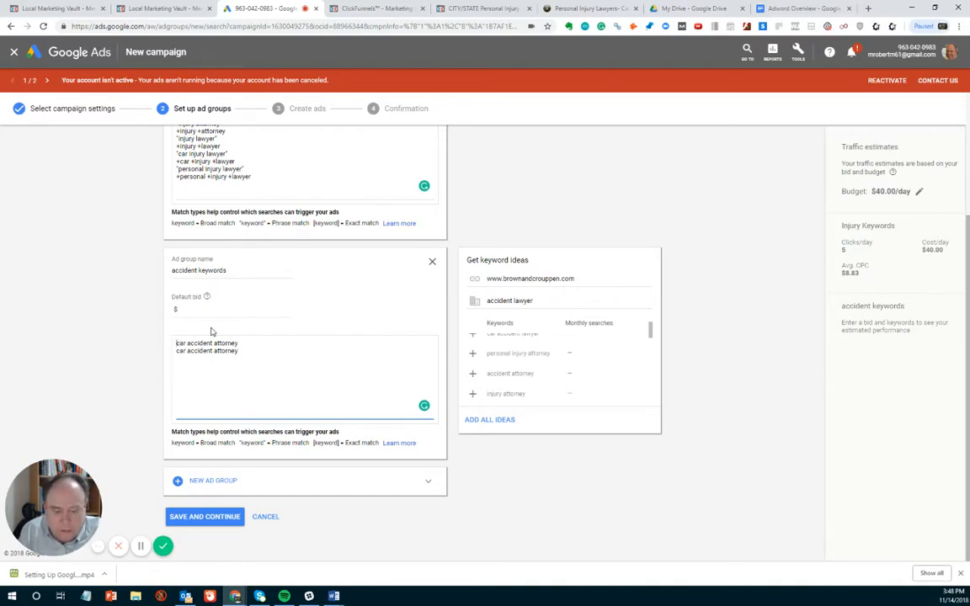
- Enclose the first car accident attorney keyword in quotation marks to make it a phrase match
type("\"")
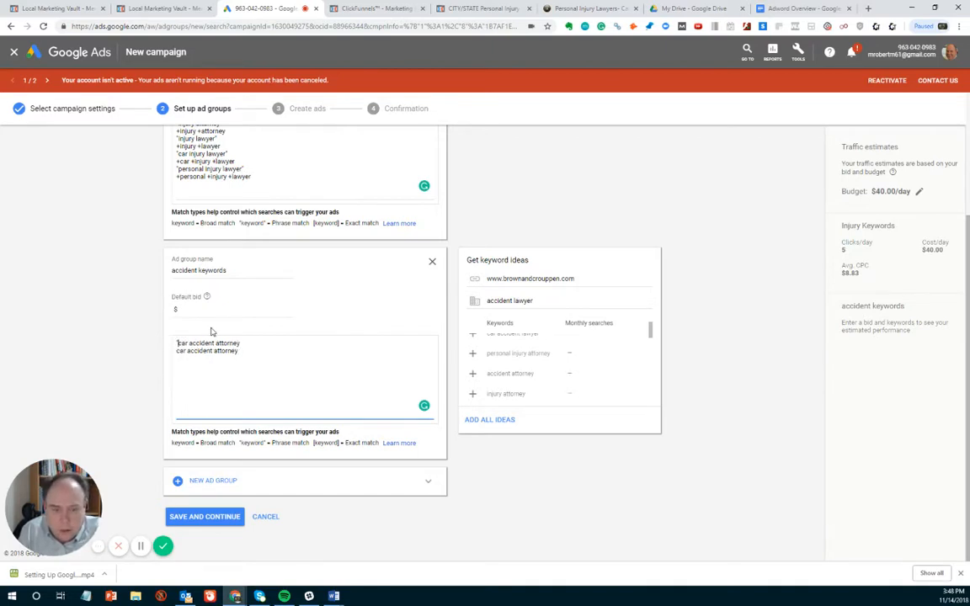
key("Left")
key("Left")
key("Left")
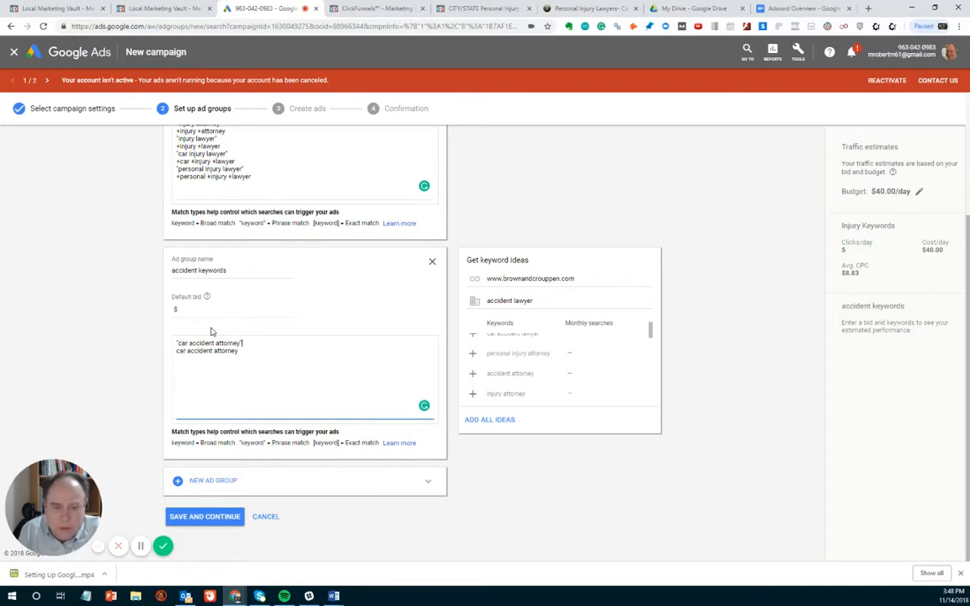
type("\"")
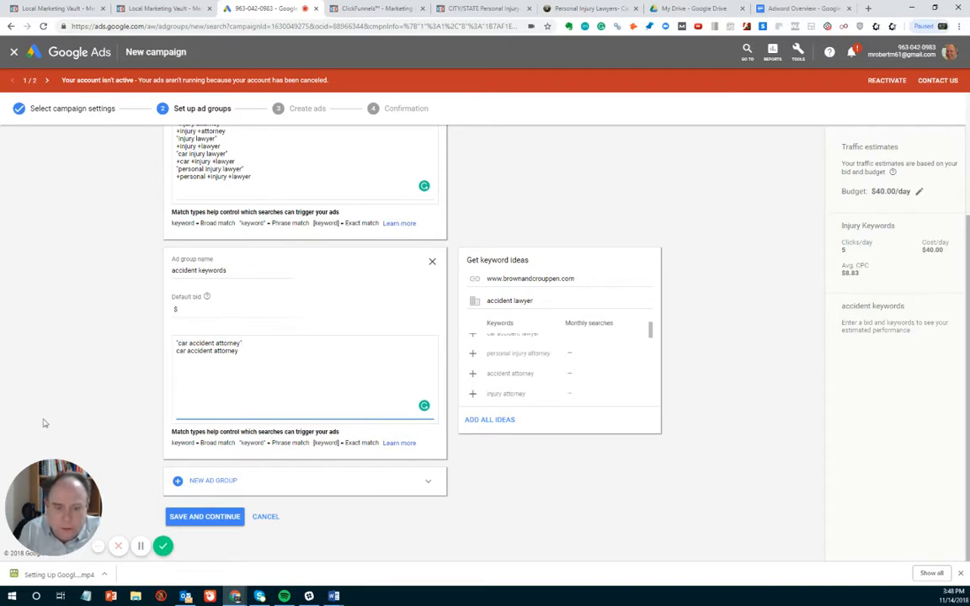
- Turn the second car accident attorney line into the modified broad match keyword +car +accident +attorney
left_click_drag(175, 354, 178, 351)
left_click(177, 352)
type("+")
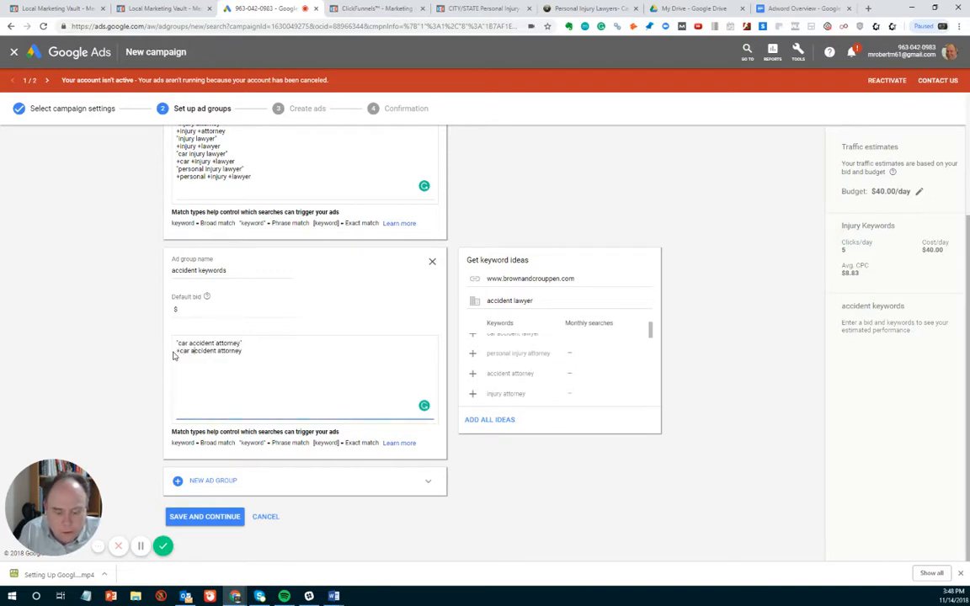
key("Left")
type("+")
key("Right")
key("Right")
key("Right")
key("Right")
key("Right")
key("Right")
type("+")
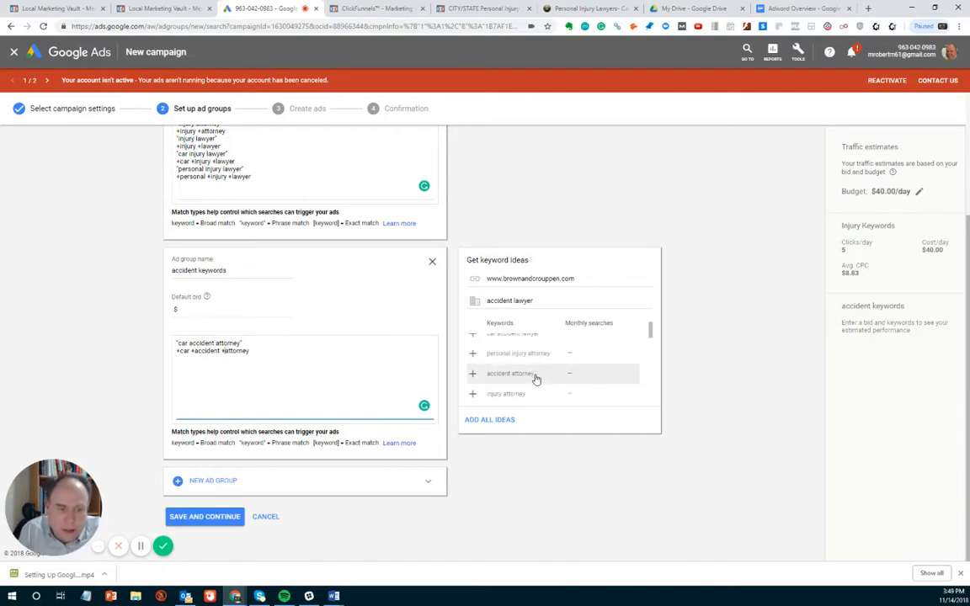
- Add the suggested keyword truck accident attorney to the accident keywords list and duplicate it on a new line
scroll(536, 379, "down", 2)
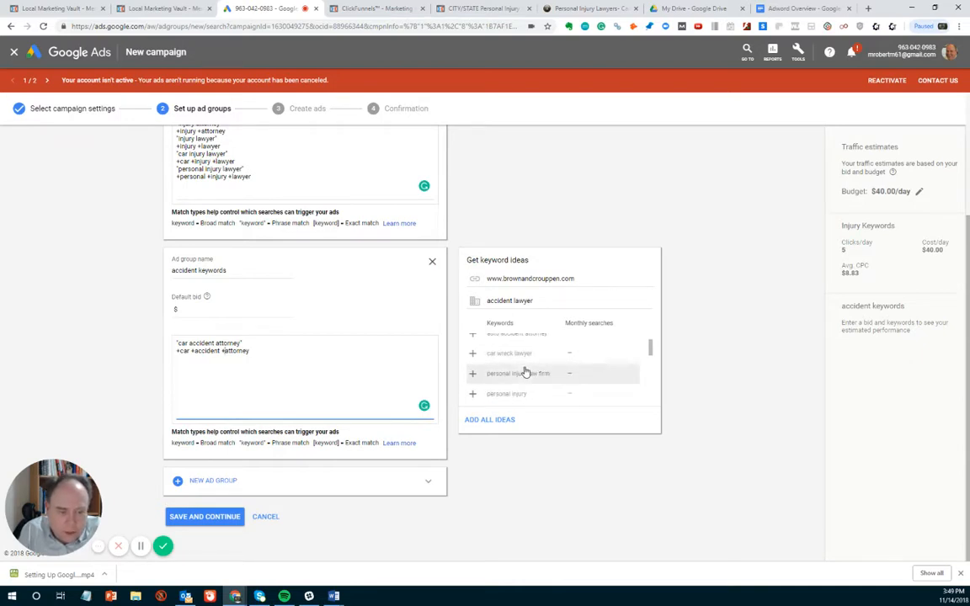
scroll(526, 372, "down", 2)
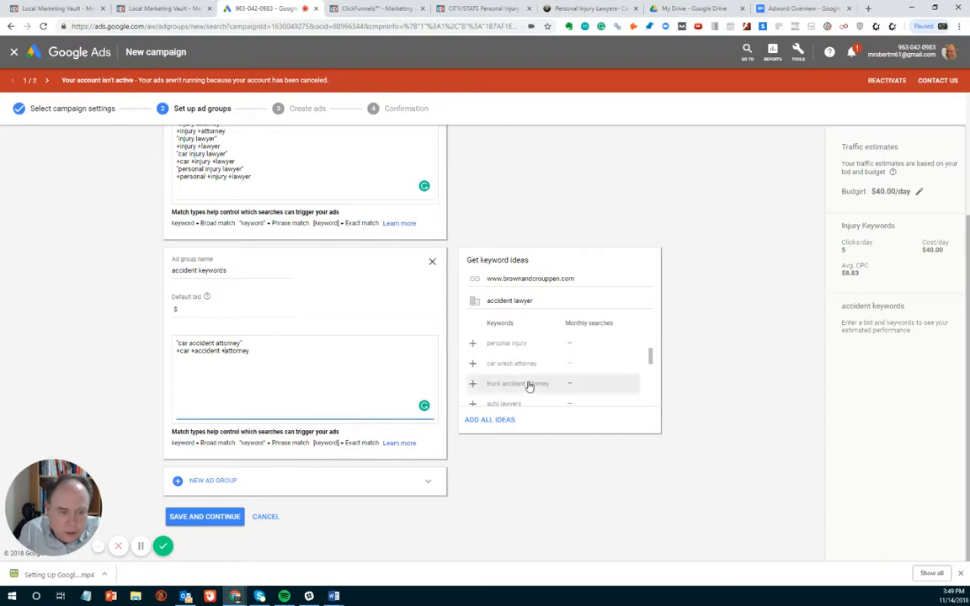
left_click(473, 384)
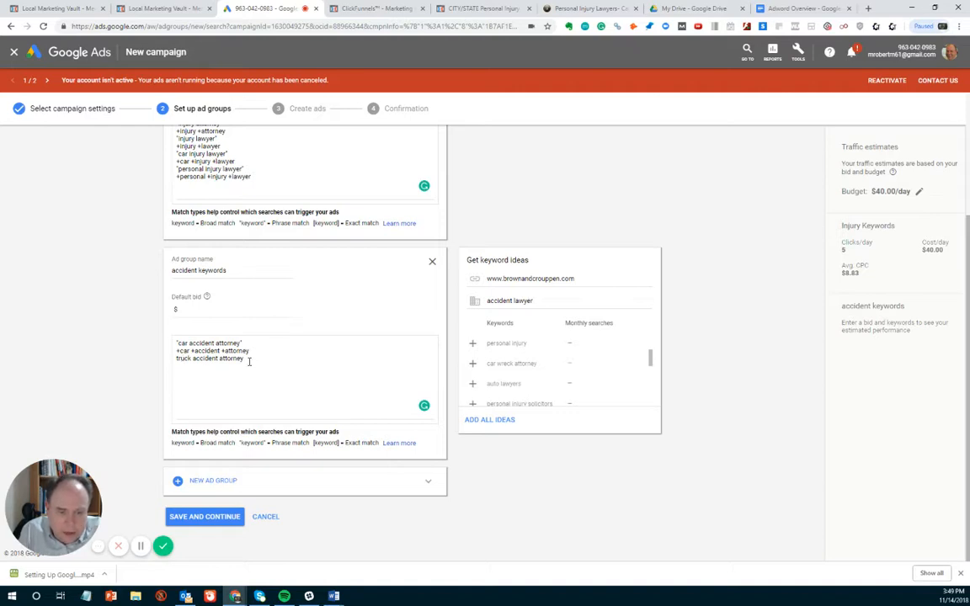
left_click_drag(249, 359, 178, 363)
key("ctrl+c")
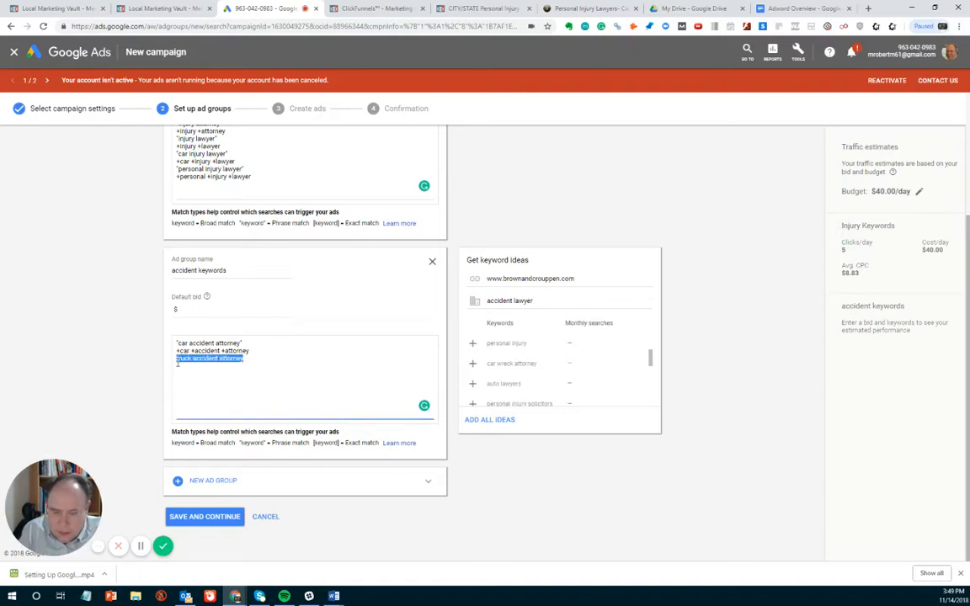
left_click(262, 360)
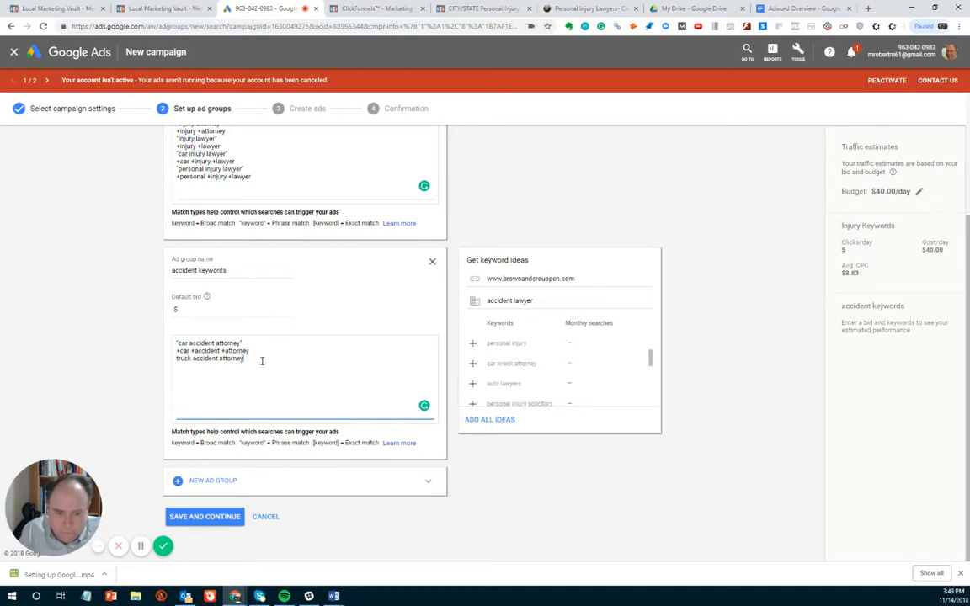
key("Return")
key("ctrl+v")
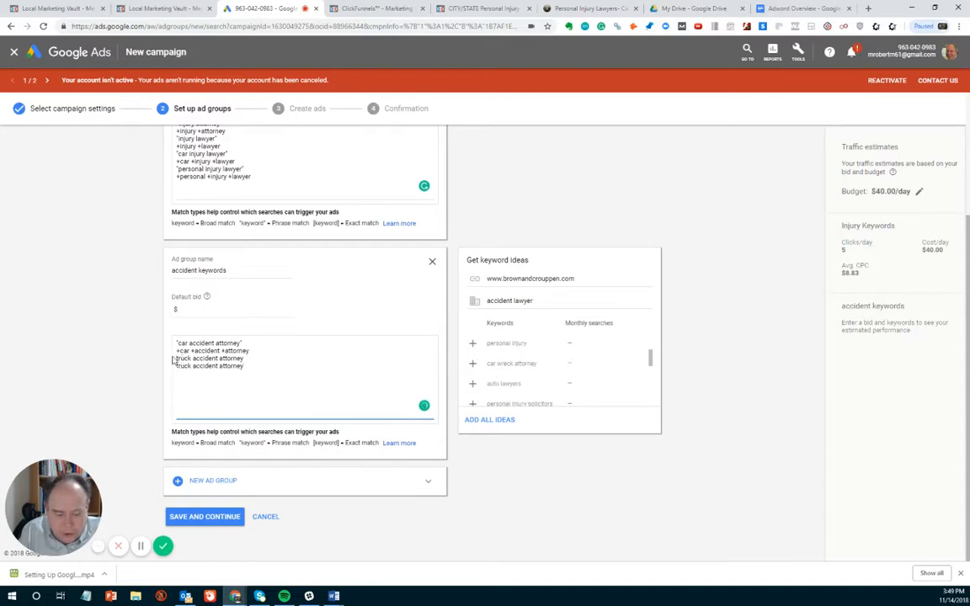
- Enclose the first truck accident attorney keyword in quotation marks to make it a phrase match
left_click(174, 358)
type("\"")
left_click(257, 359)
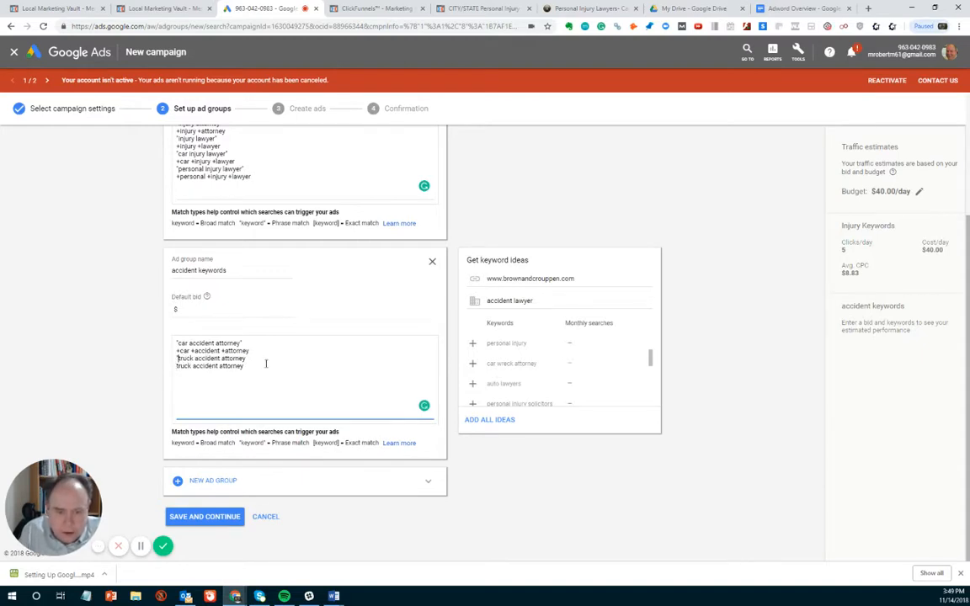
type("\"")
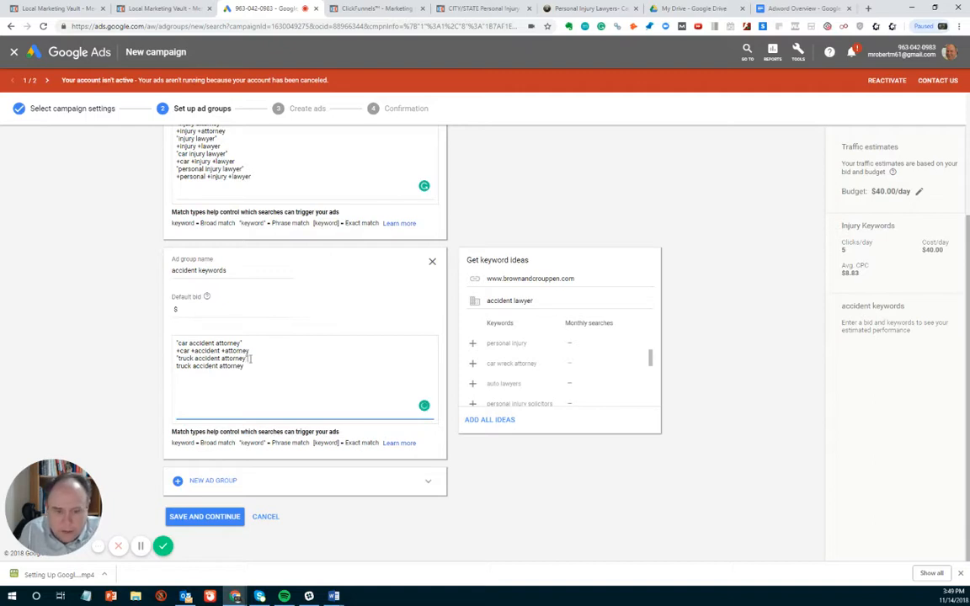
- Turn the second truck accident attorney line into the modified broad match keyword +truck +accident +attorney
left_click(178, 367)
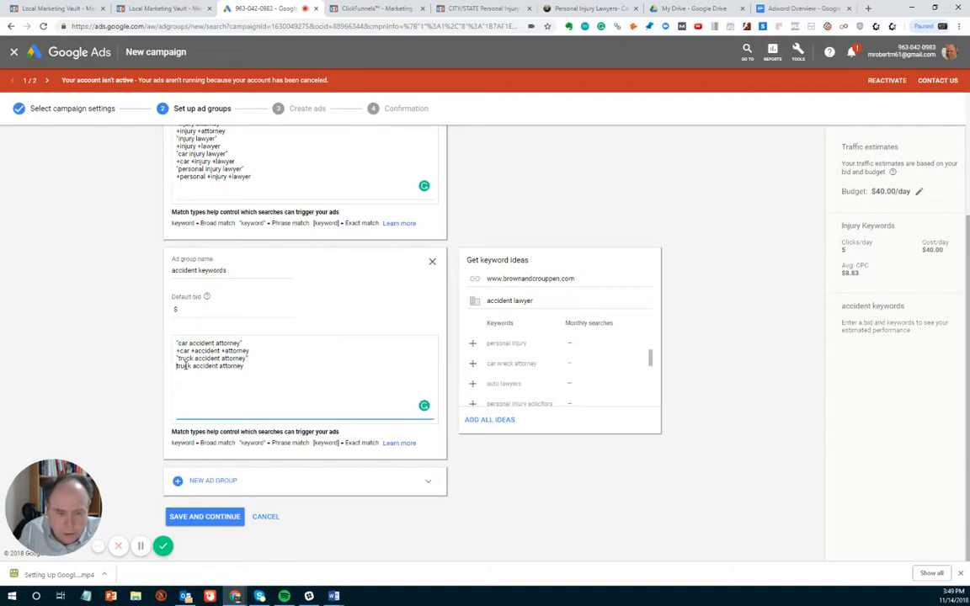
type("+car ")
type("+")
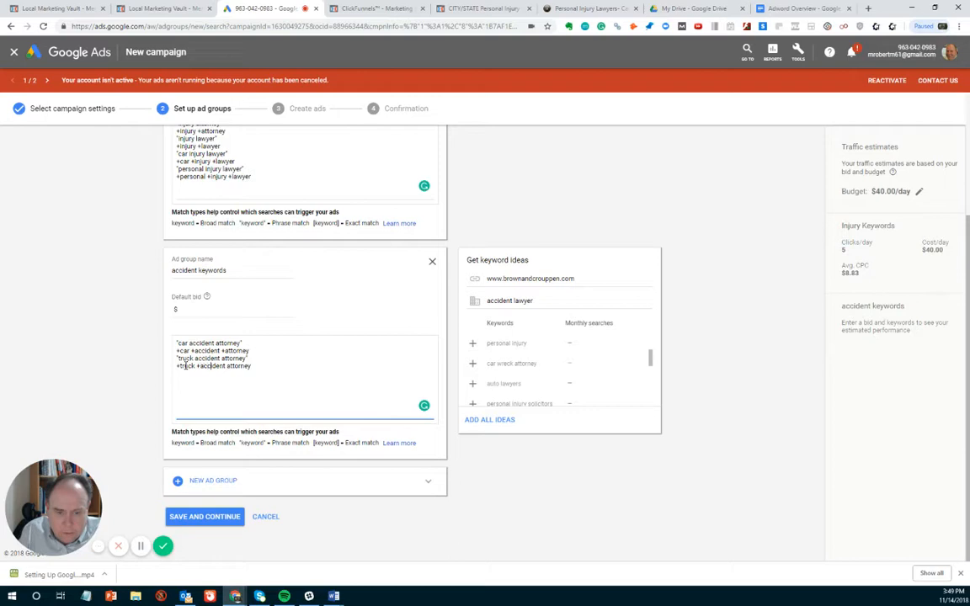
key("Right")
key("Right")
type("+")
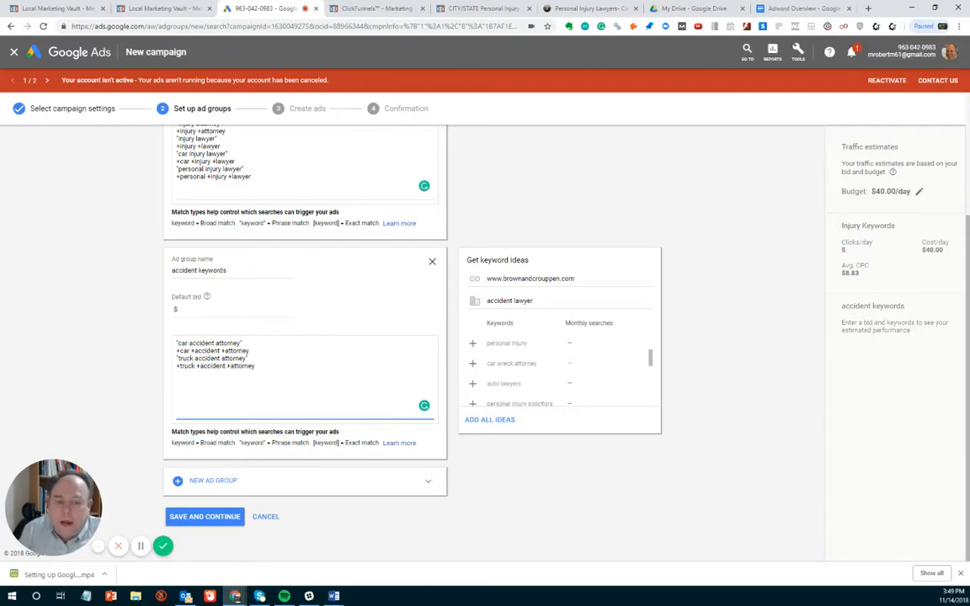
- Set the default bid of the accident keywords ad group to $25
left_click(188, 305)
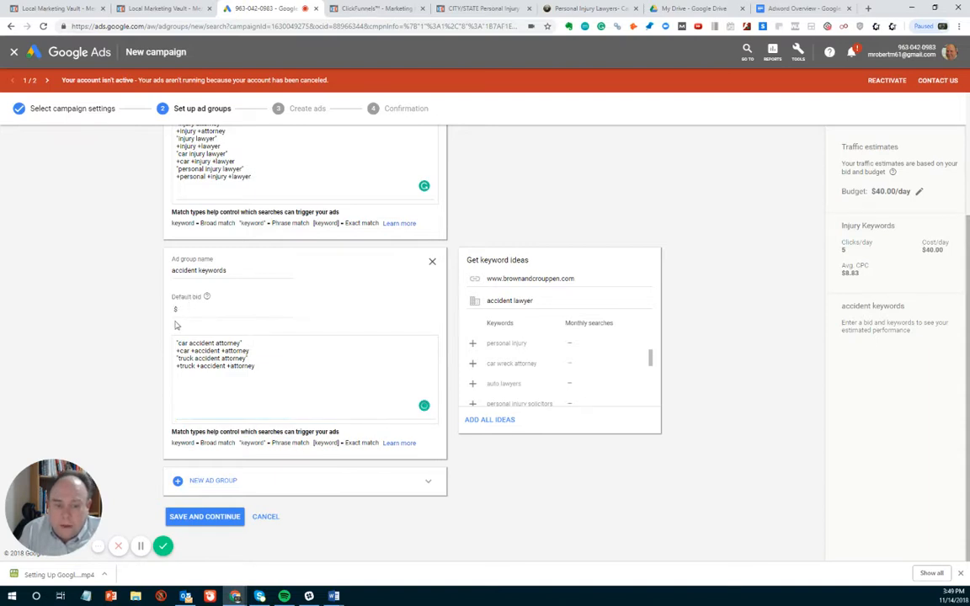
left_click(176, 308)
type("25")
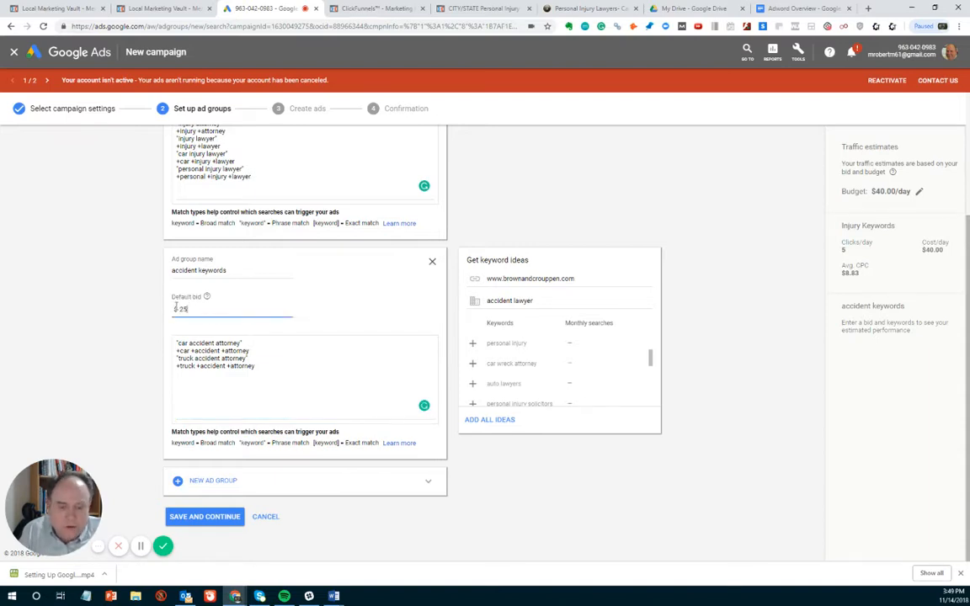
left_click(295, 343)
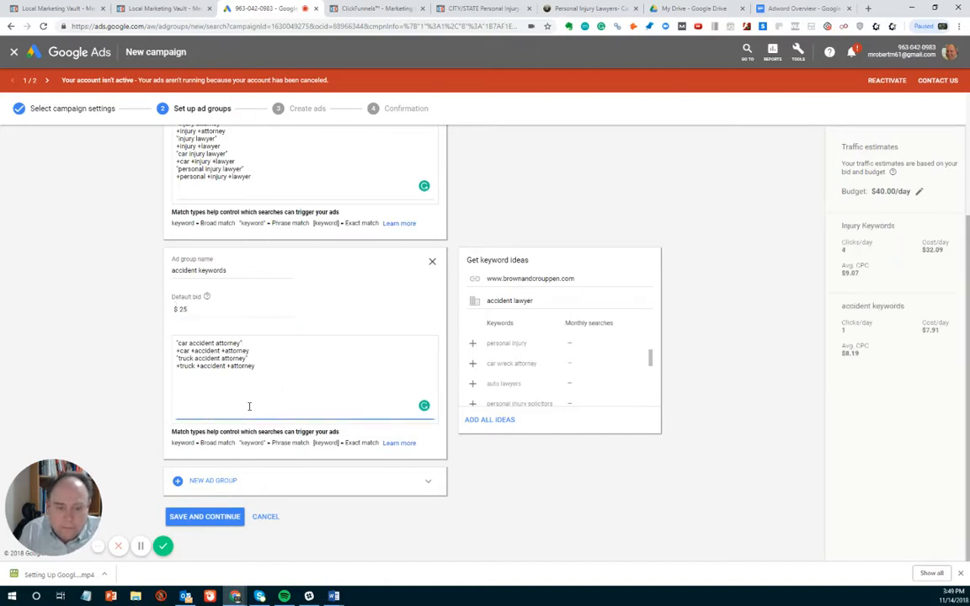
- Review the injury and accident ad groups, save them and continue to ad creation
scroll(250, 406, "up", 3)
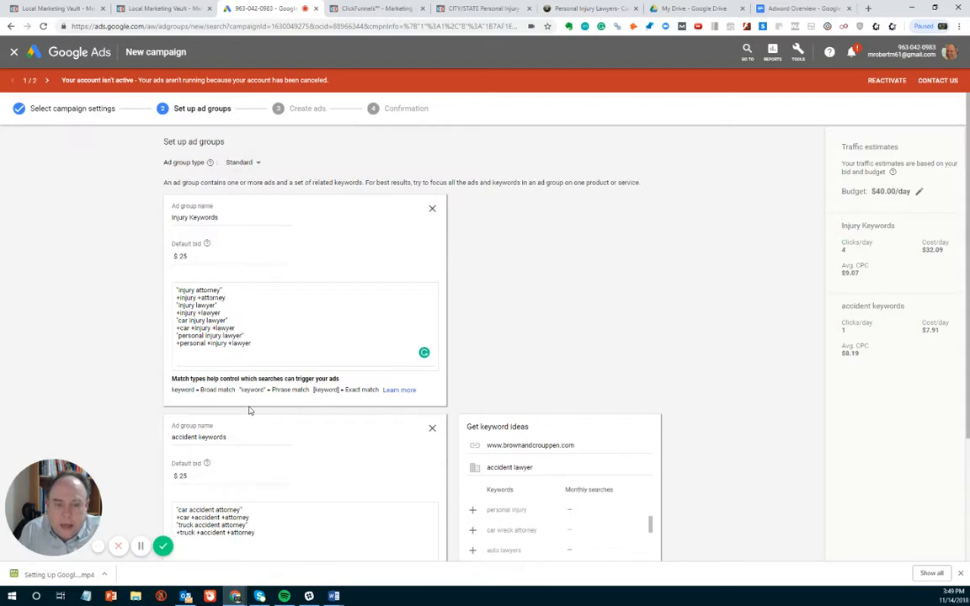
scroll(250, 410, "down", 3)
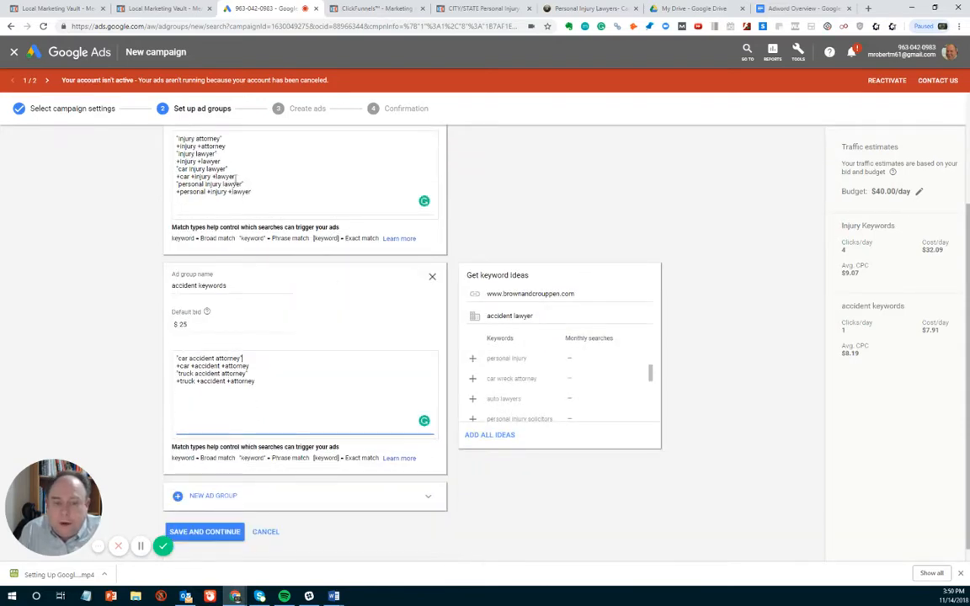
scroll(266, 286, "up", 2)
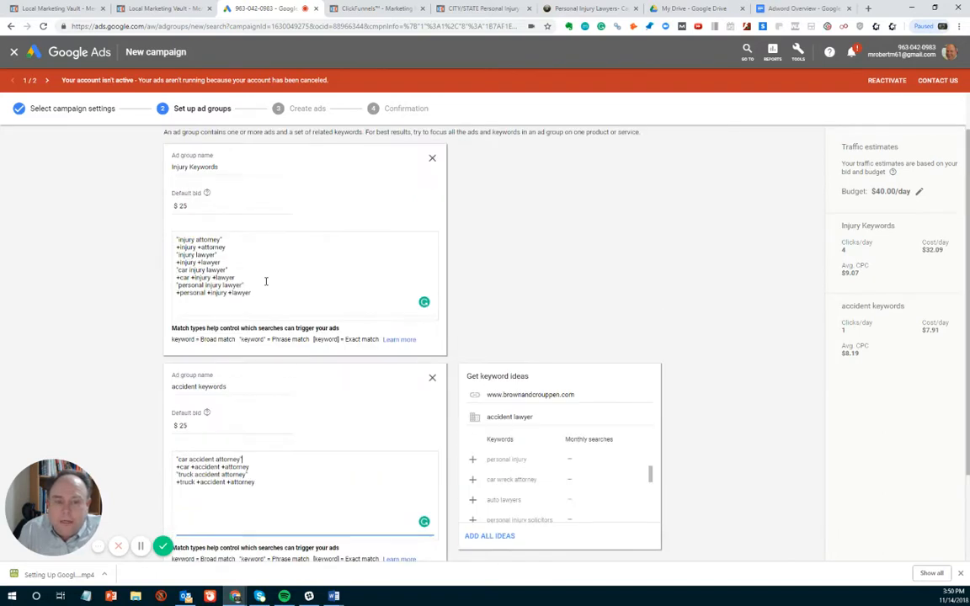
scroll(272, 386, "down", 1)
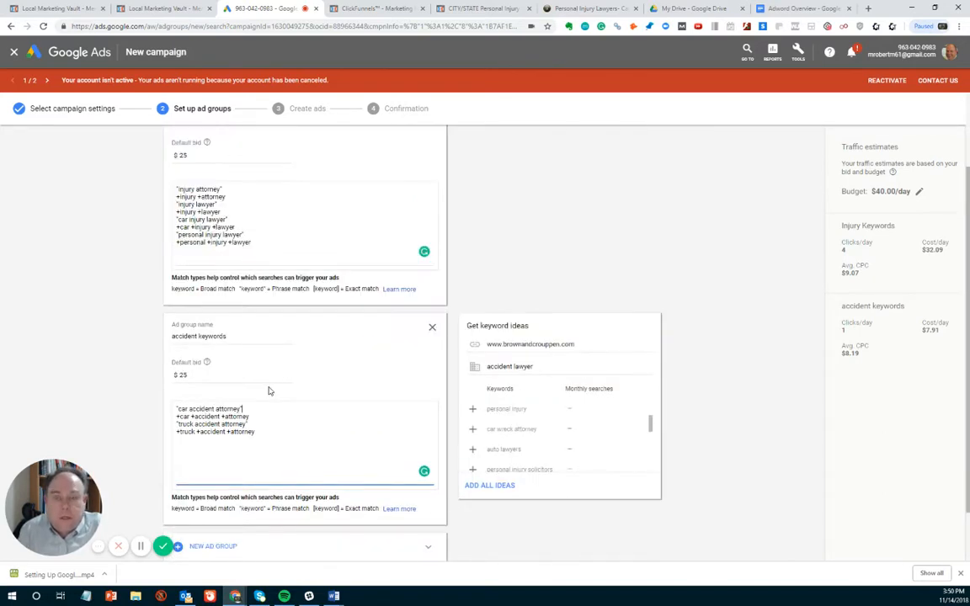
scroll(268, 391, "down", 1)
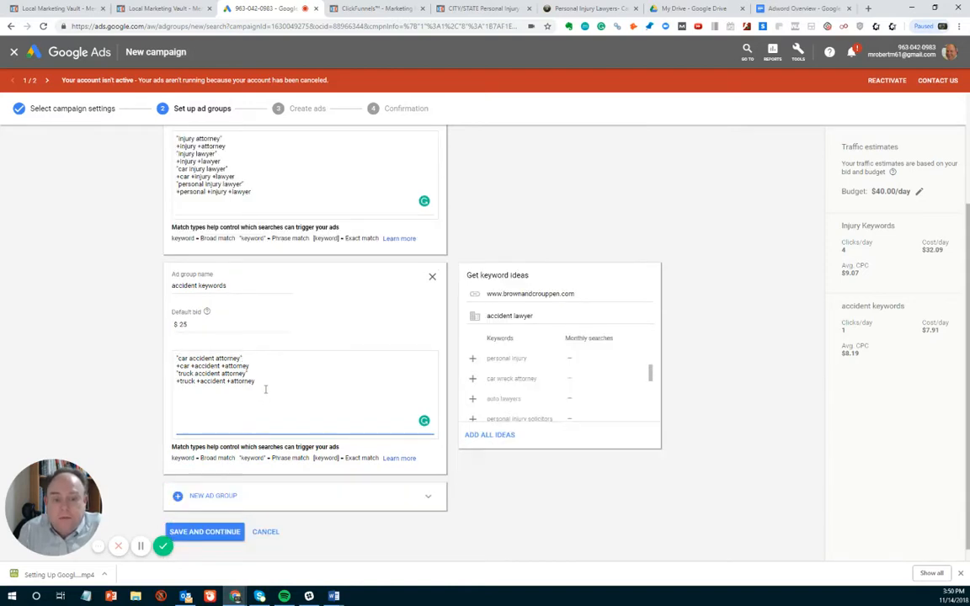
scroll(264, 394, "down", 1)
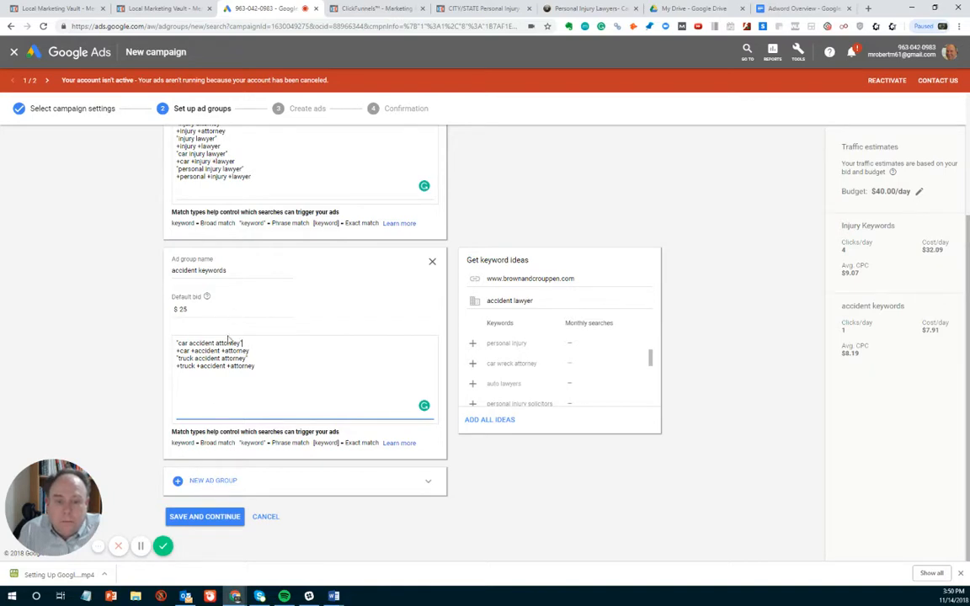
left_click(200, 523)
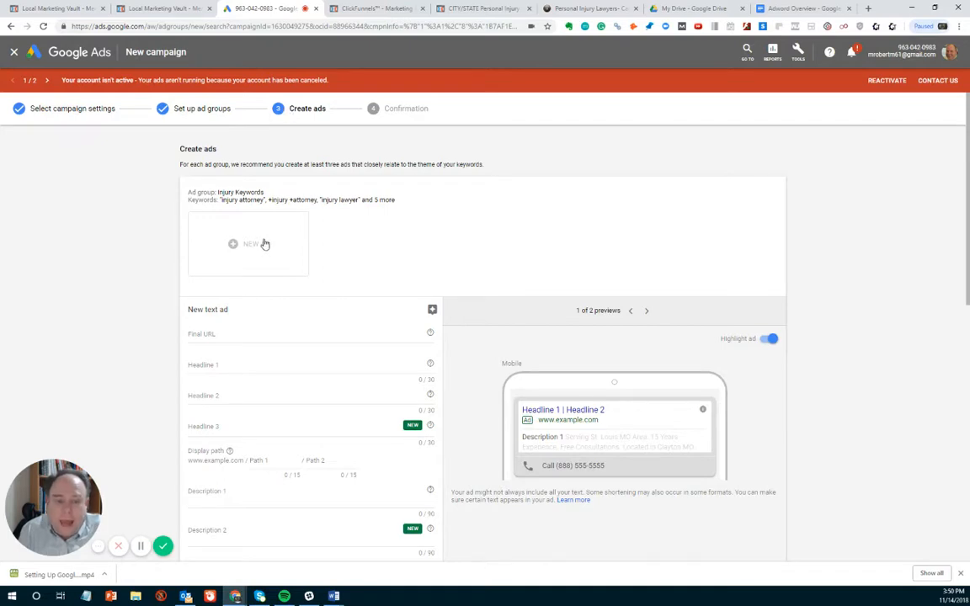
- Copy the St. Louis personal injury landing page's address and paste it into the Final URL of the Injury Keywords text ad
scroll(264, 244, "down", 2)
scroll(264, 243, "up", 1)
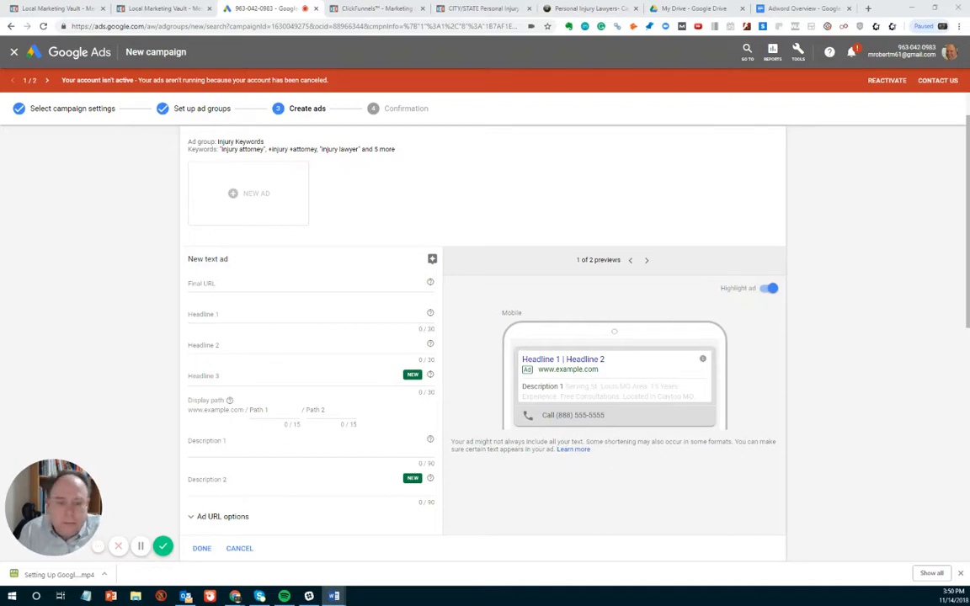
left_click(209, 284)
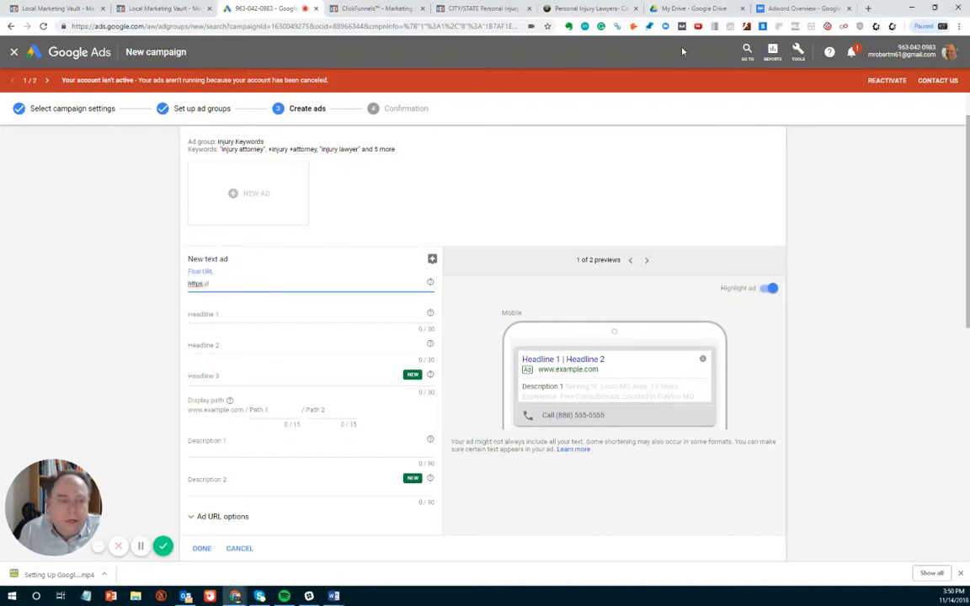
left_click(497, 10)
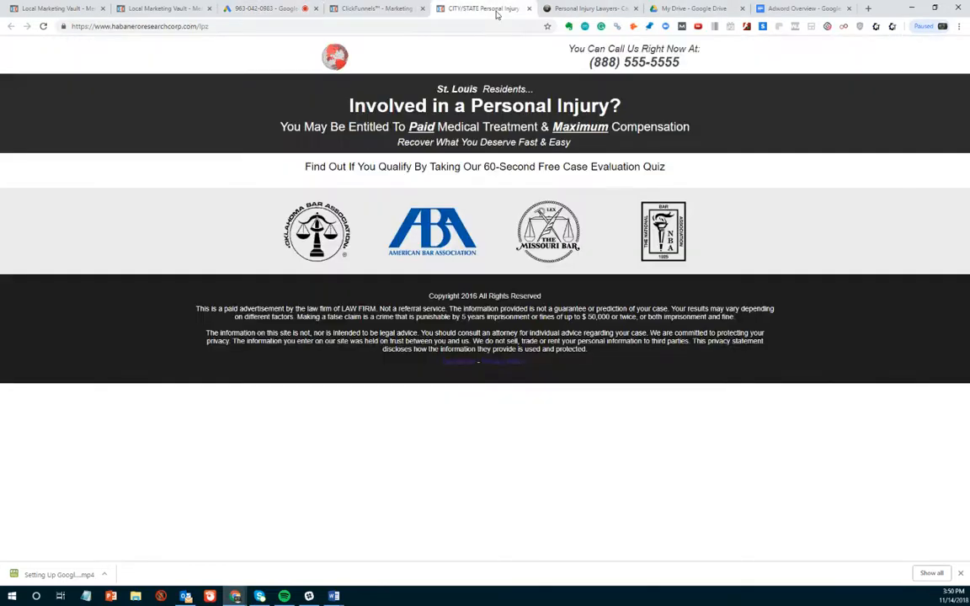
left_click(224, 25)
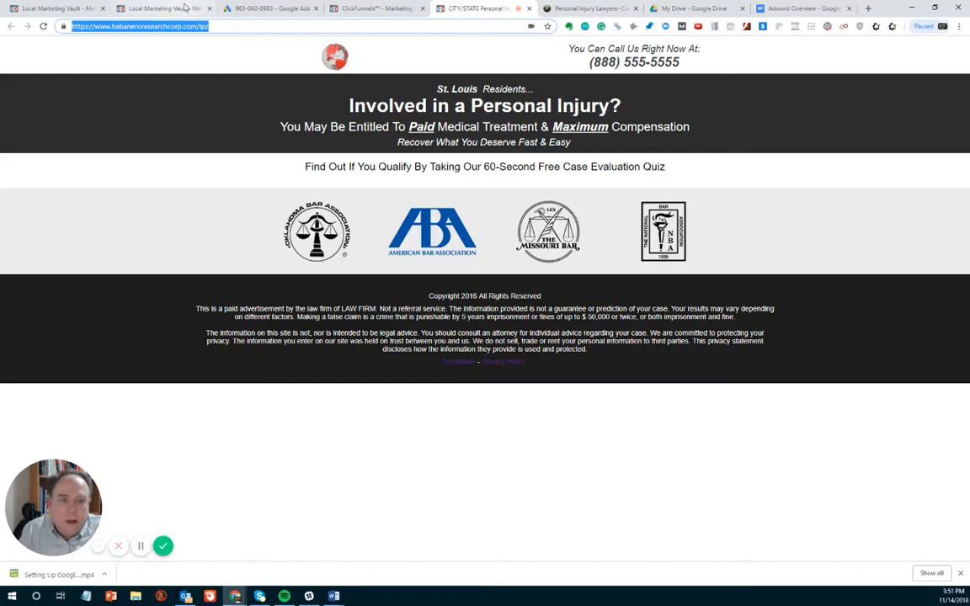
left_click(271, 7)
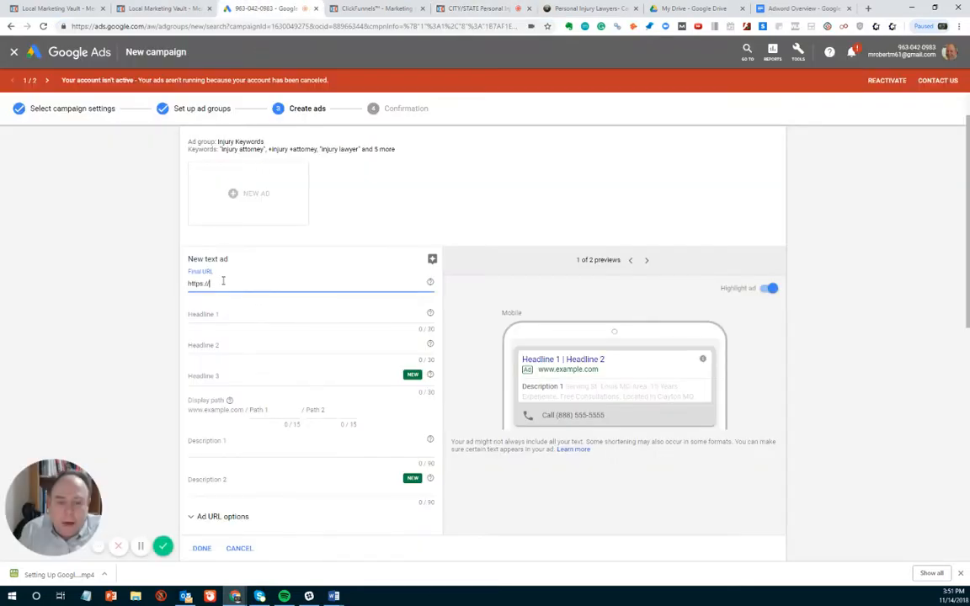
type("https://www.habaneroresearchcorp.com/lp/")
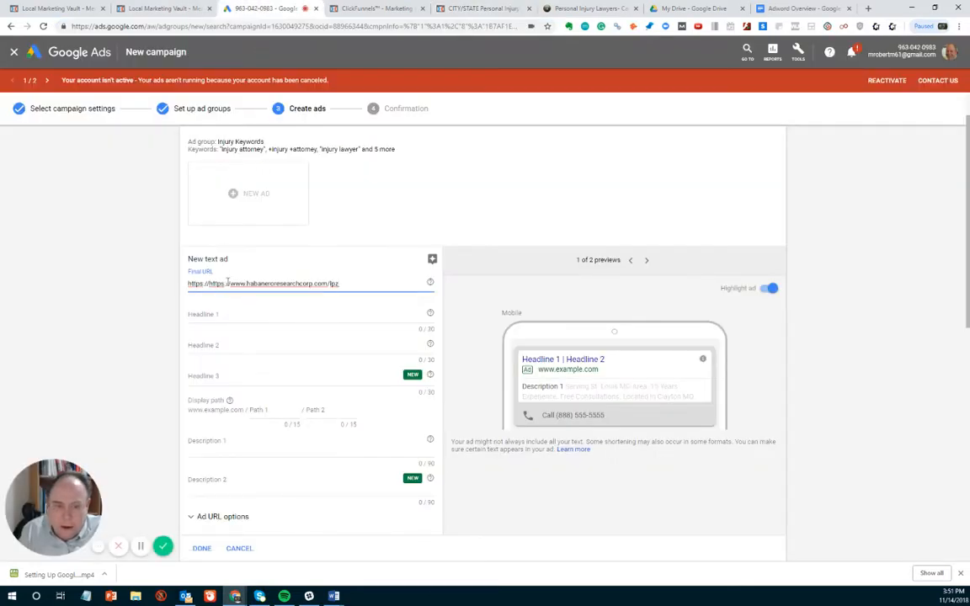
left_click(228, 283)
key("BackSpace")
key("BackSpace")
key("BackSpace")
key("BackSpace")
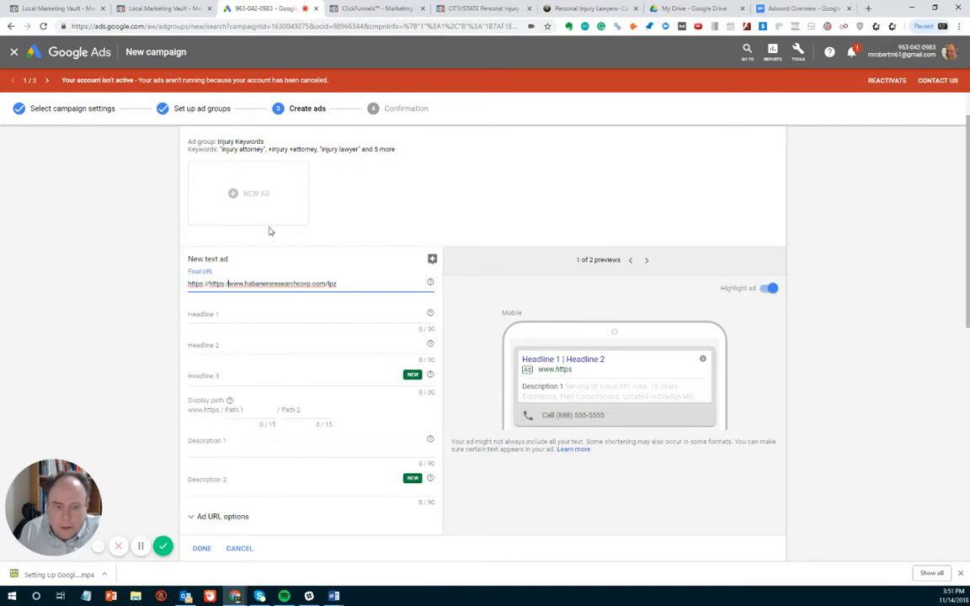
key("BackSpace")
key("BackSpace")
key("BackSpace")
key("BackSpace")
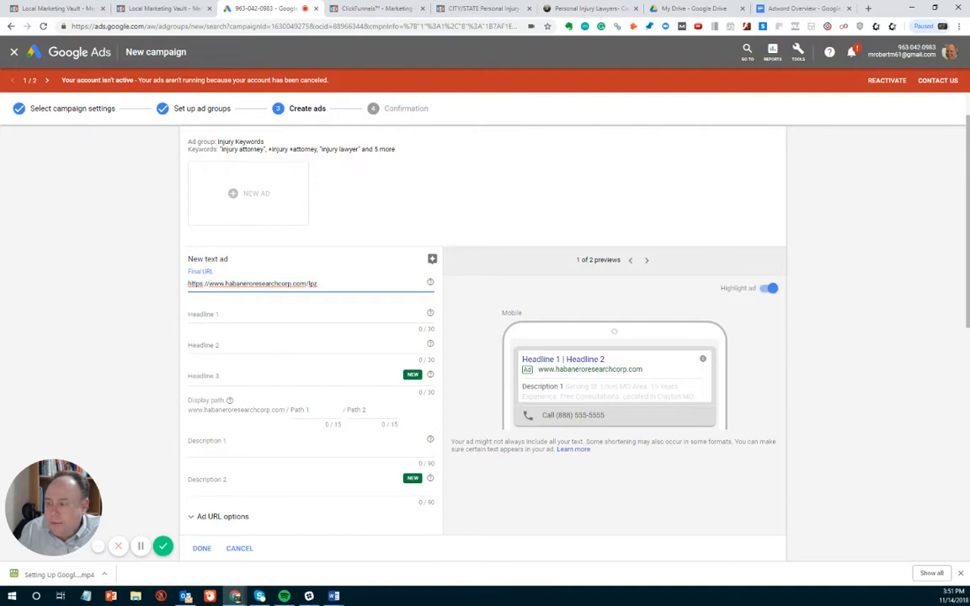
- Copy the headline texts from the Word document: "St. Louis Injury Lawyer" for Headline 1 and "See If Your Case Makes Sense" for Headline 2
key("alt+Tab")
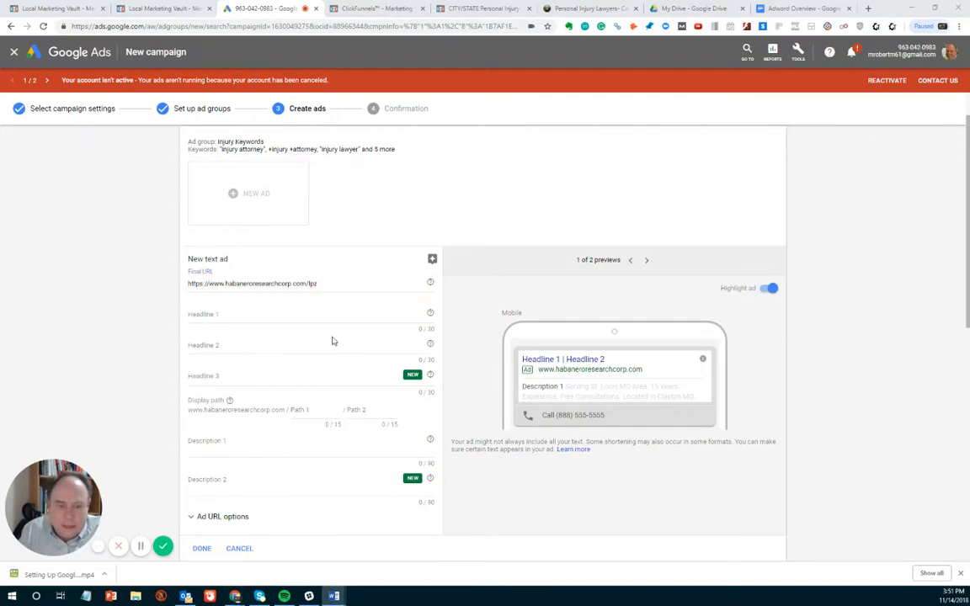
left_click(224, 318)
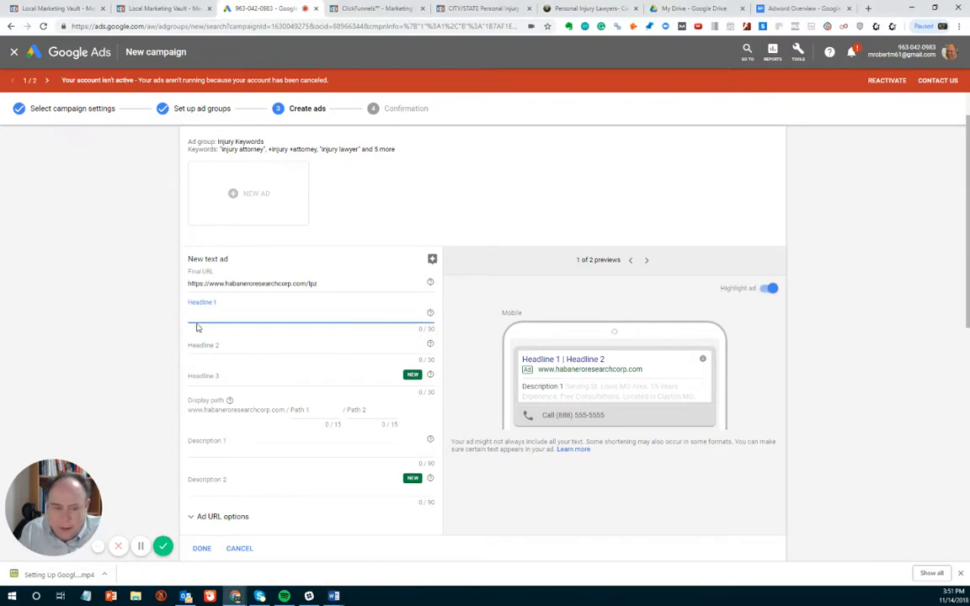
type("St. Louis Injury Lawyer")
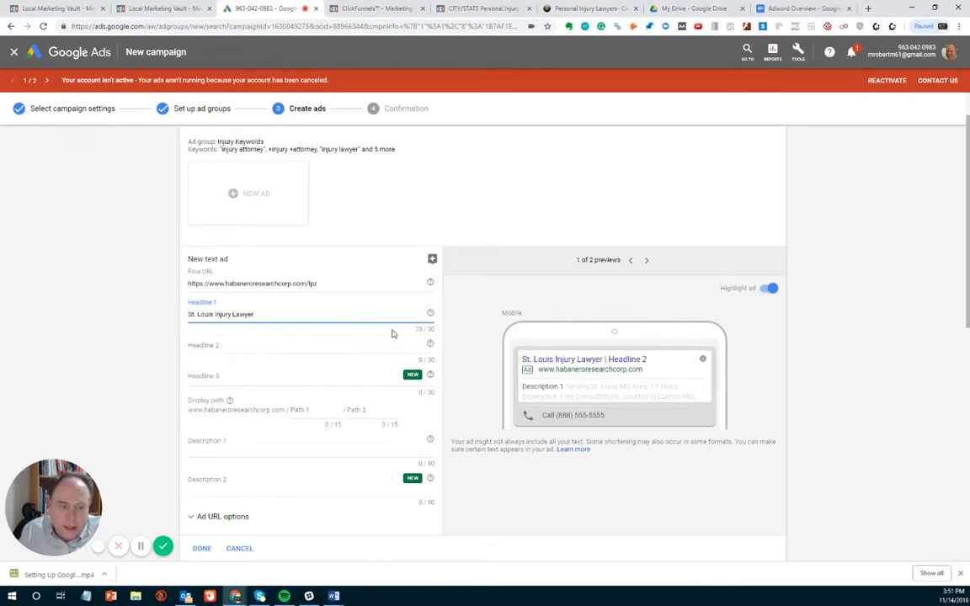
left_click(220, 347)
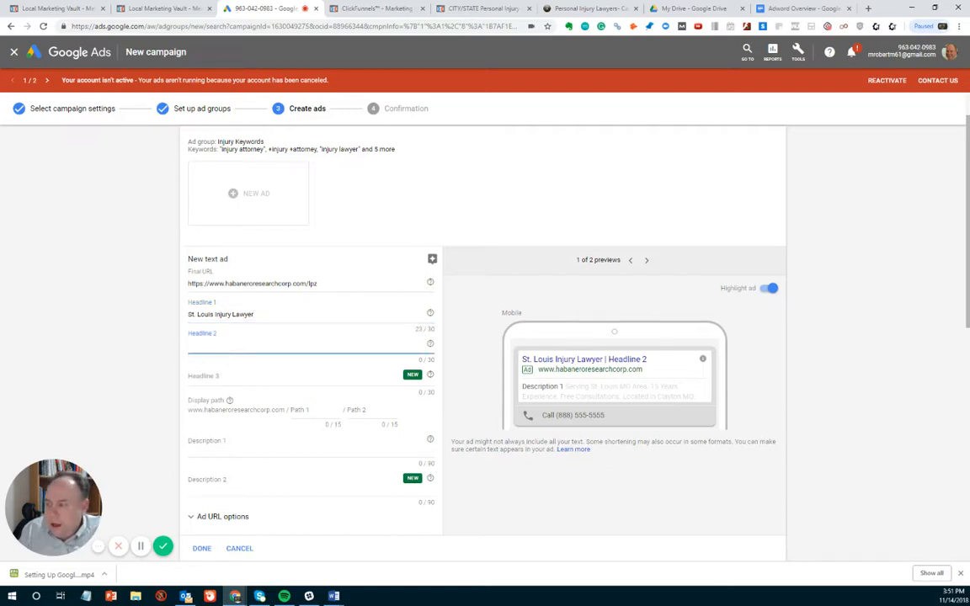
key("alt+Tab")
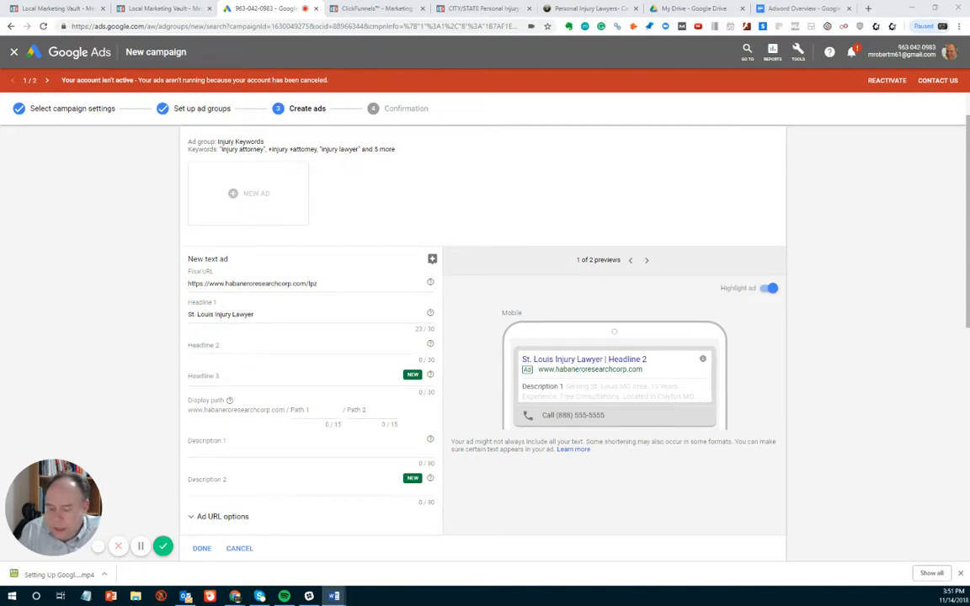
left_click(213, 310)
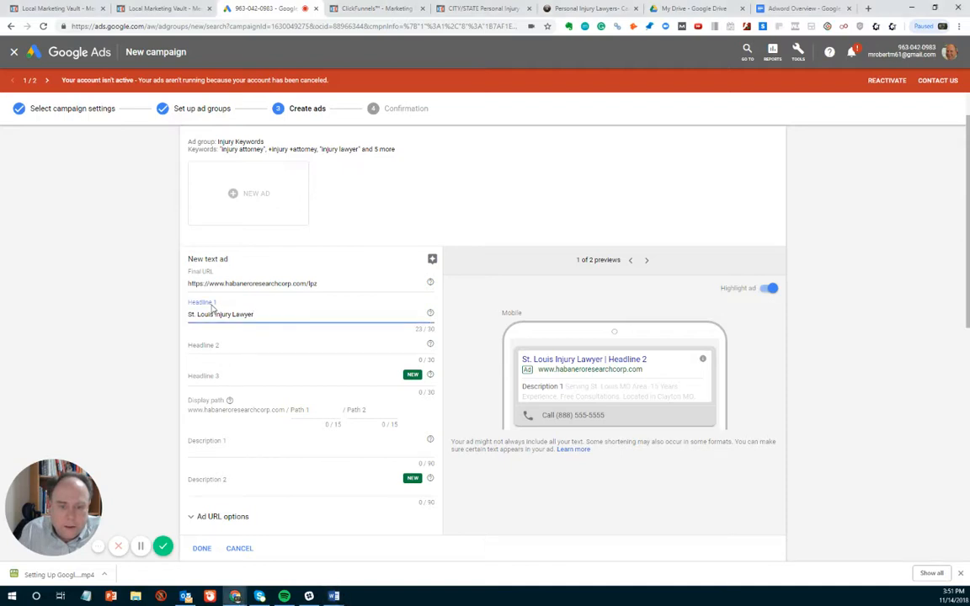
left_click(207, 348)
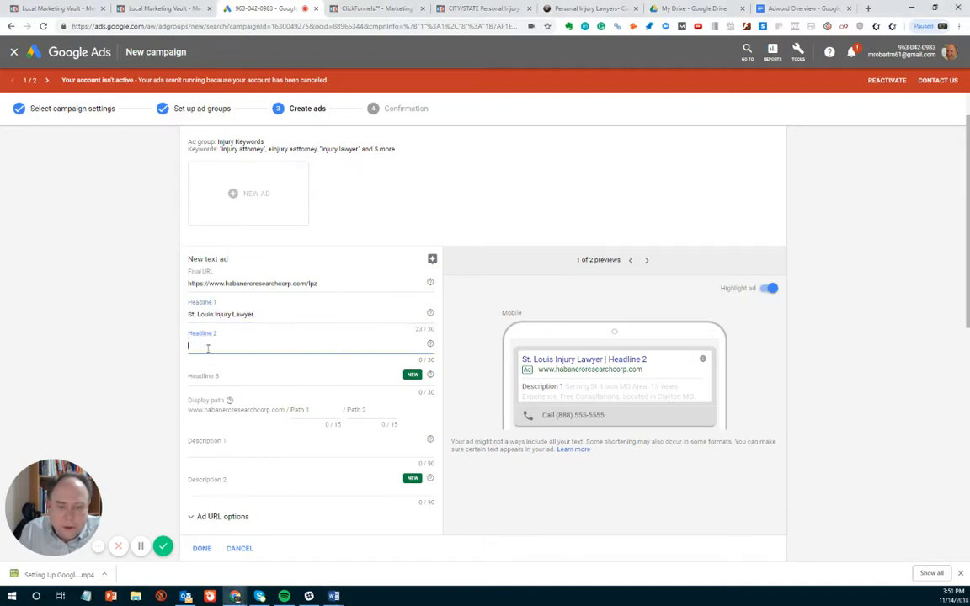
type("See If Your Case Makes Sense")
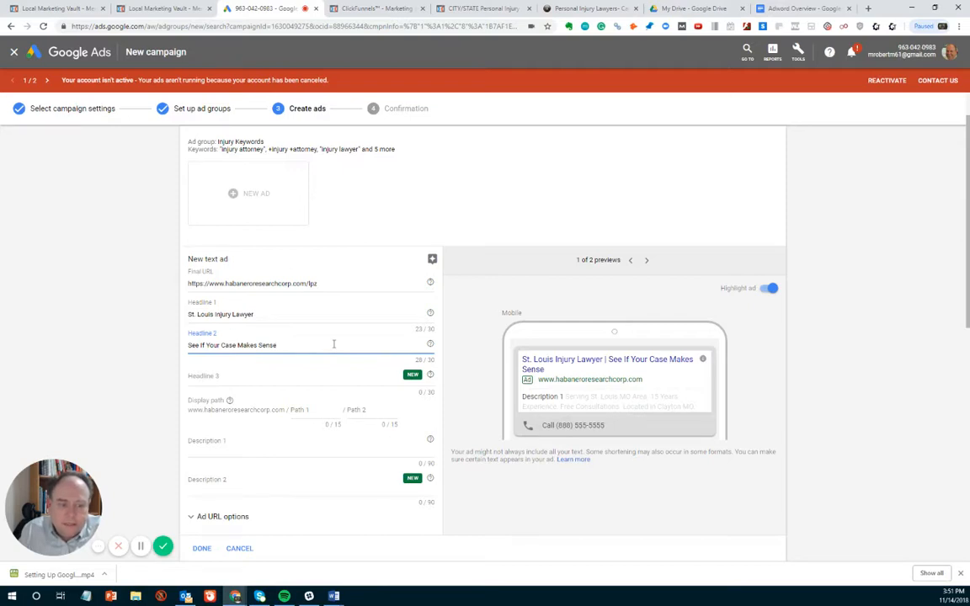
- Copy the Headline 2 text "See If Your Case Makes Sense" into Headline 3
left_click(225, 373)
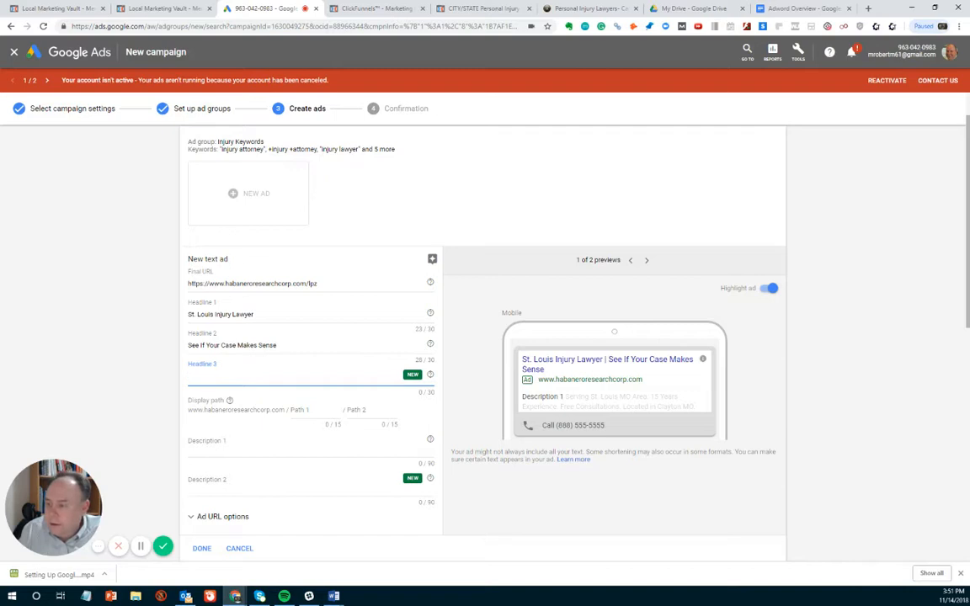
key("alt+Tab")
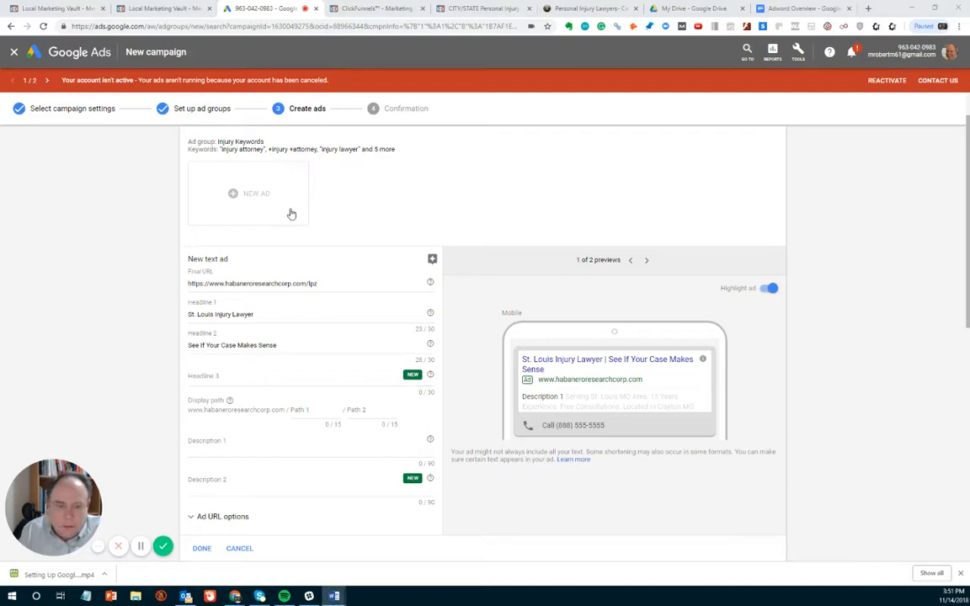
left_click_drag(275, 346, 149, 347)
key("ctrl+c")
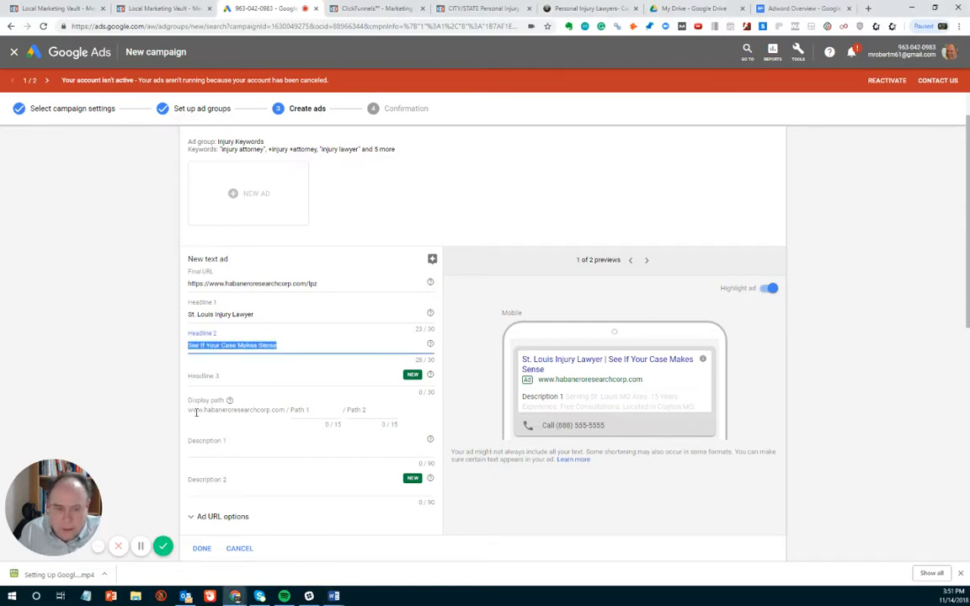
left_click(203, 376)
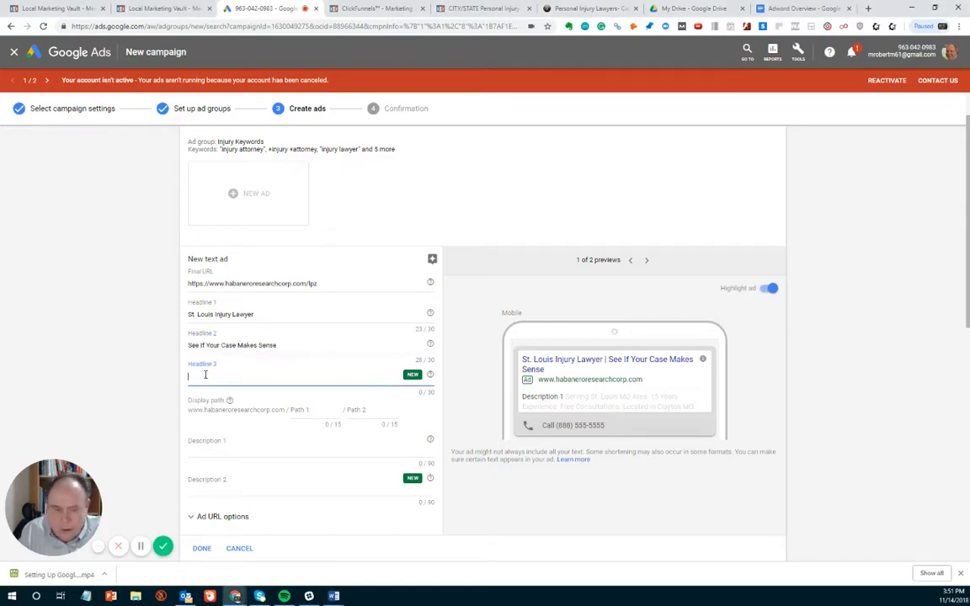
key("ctrl+v")
- Replace Headline 2 with "Experienced in car accidents", copied from the Word document
left_click(334, 597)
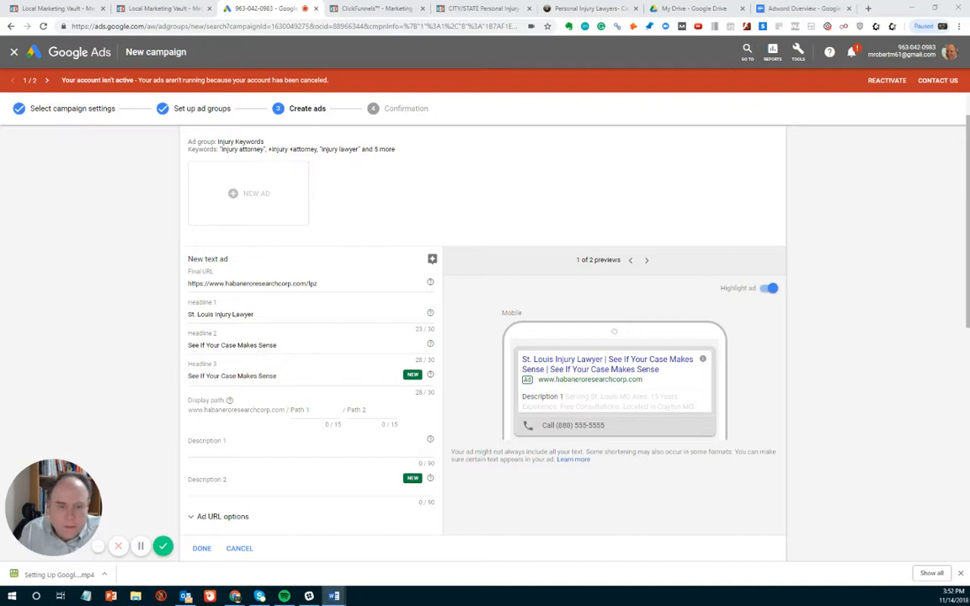
triple_click(291, 347)
left_click_drag(290, 346, 173, 353)
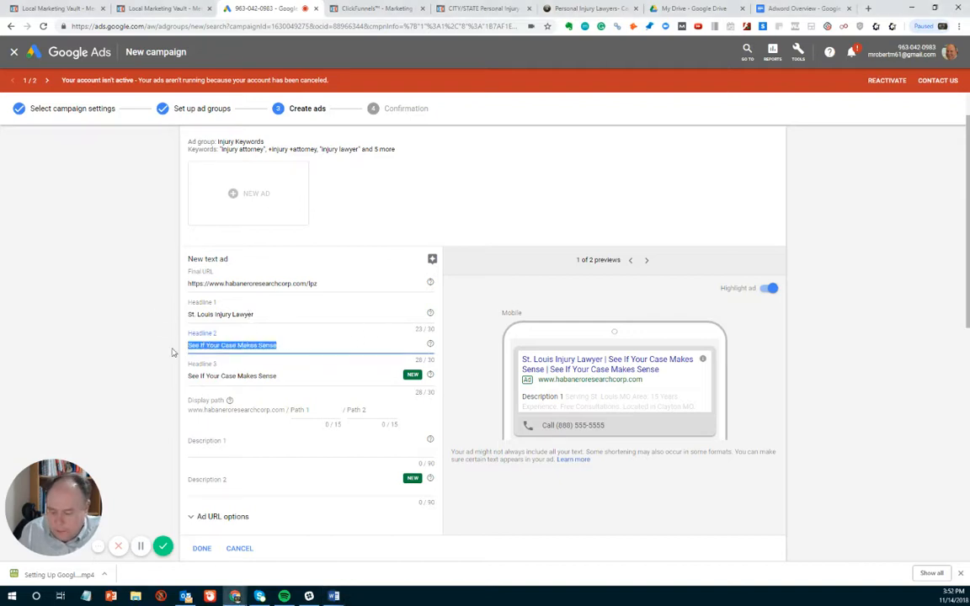
type("Experienced in car accidents")
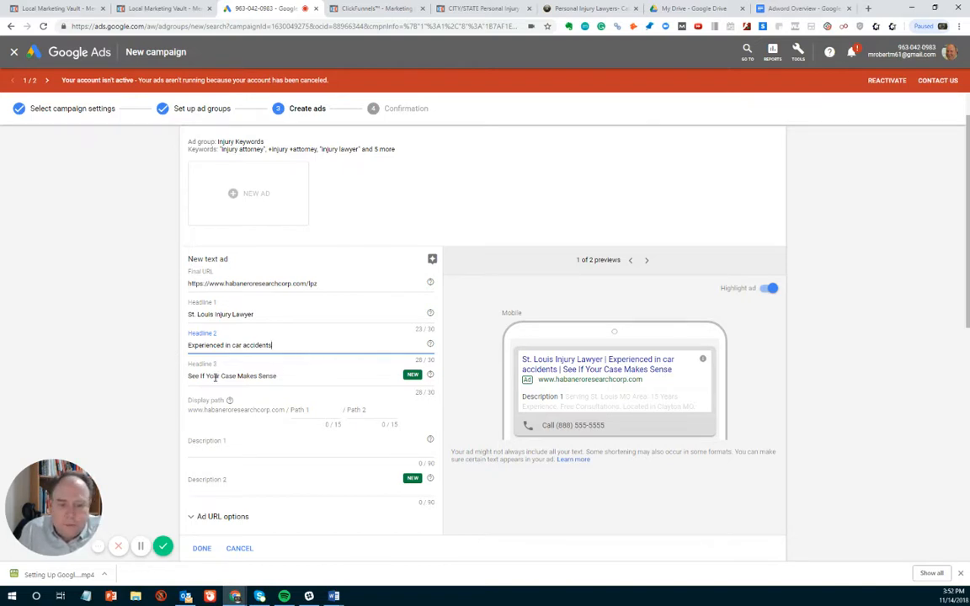
- Capitalize Headline 2 as "Experienced In Car Accidents" and check the ad's desktop and mobile previews
left_click(227, 345)
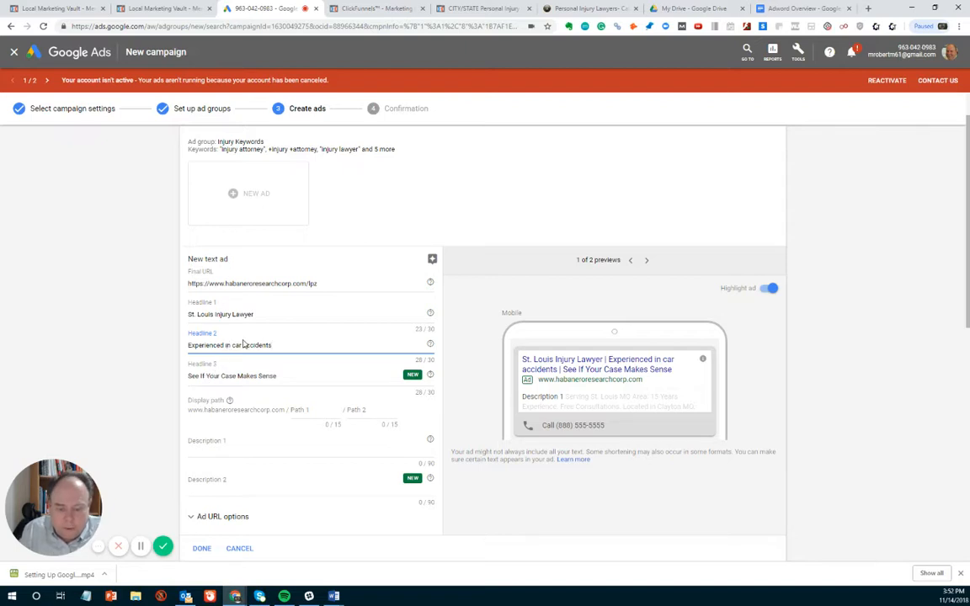
key("BackSpace")
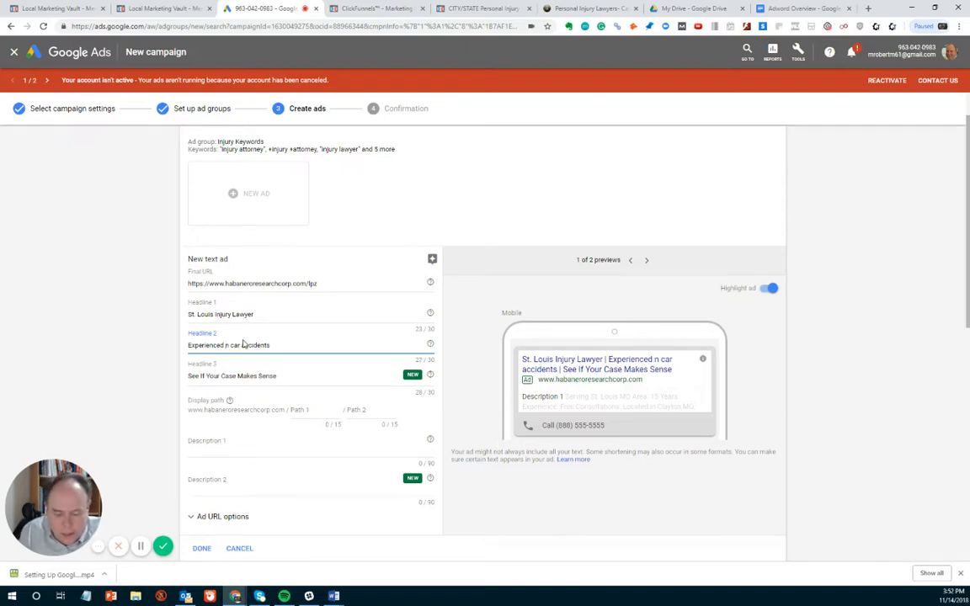
type("i")
left_click(243, 345)
key("BackSpace")
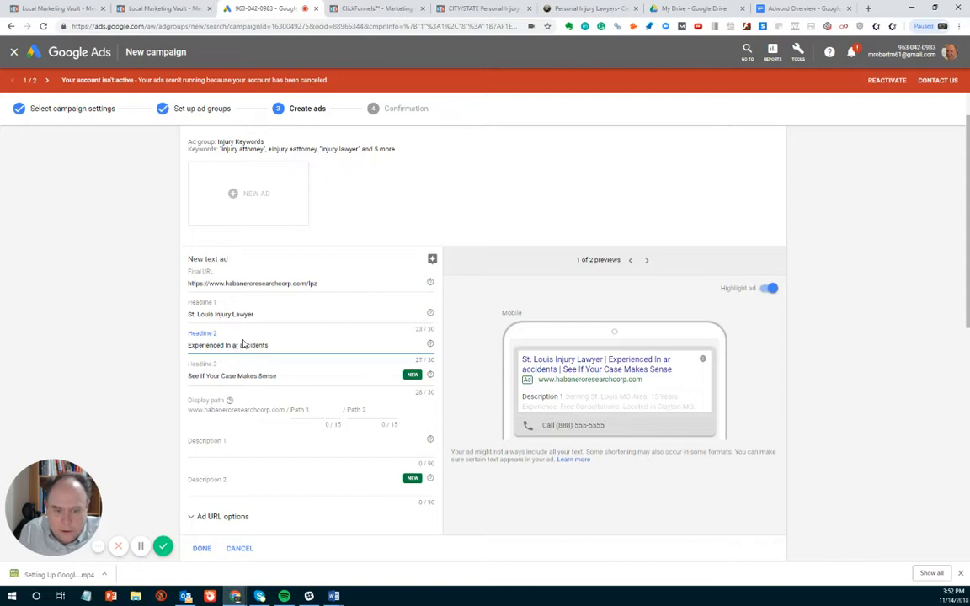
type("C")
left_click(245, 346)
key("BackSpace")
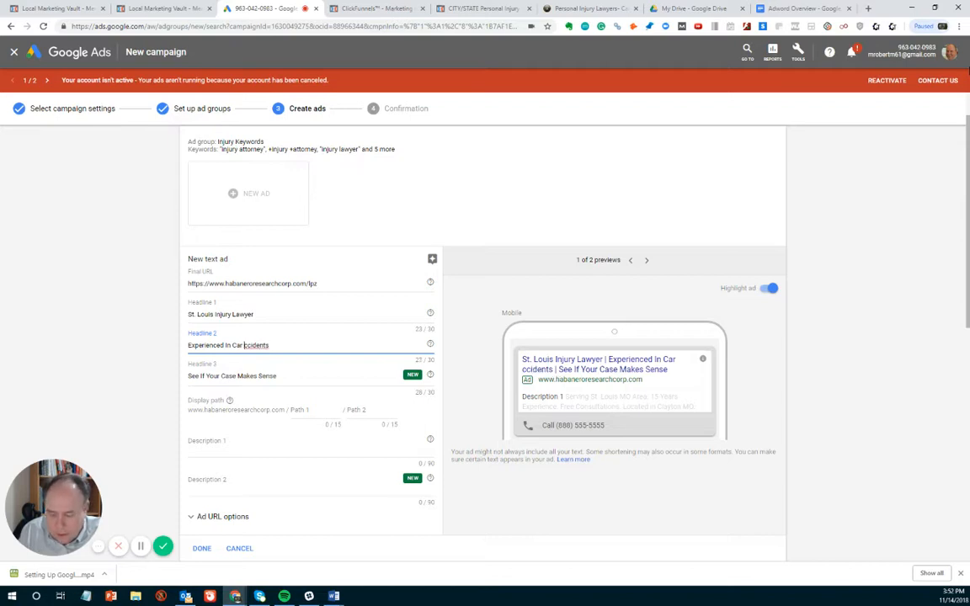
type("A")
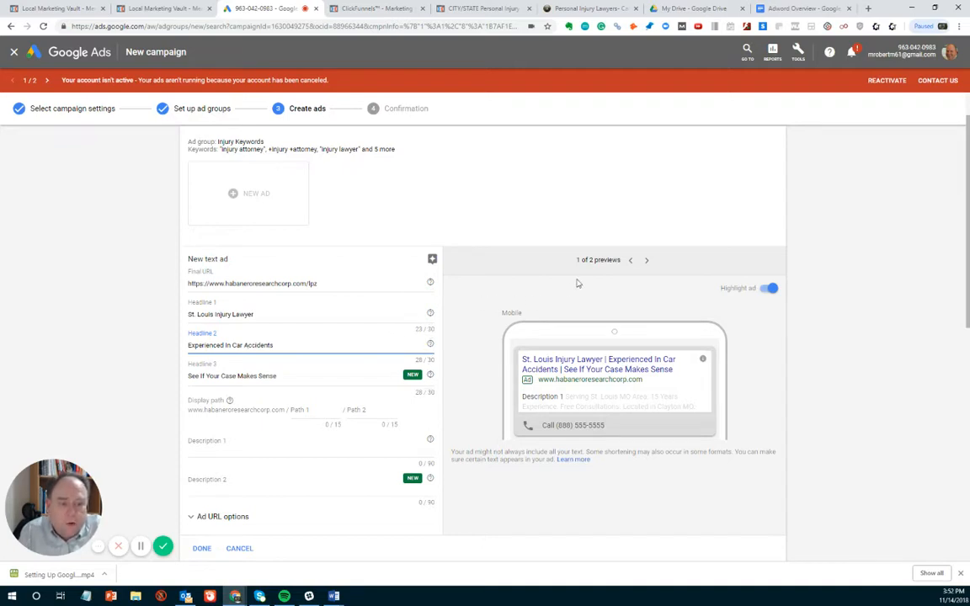
left_click(646, 262)
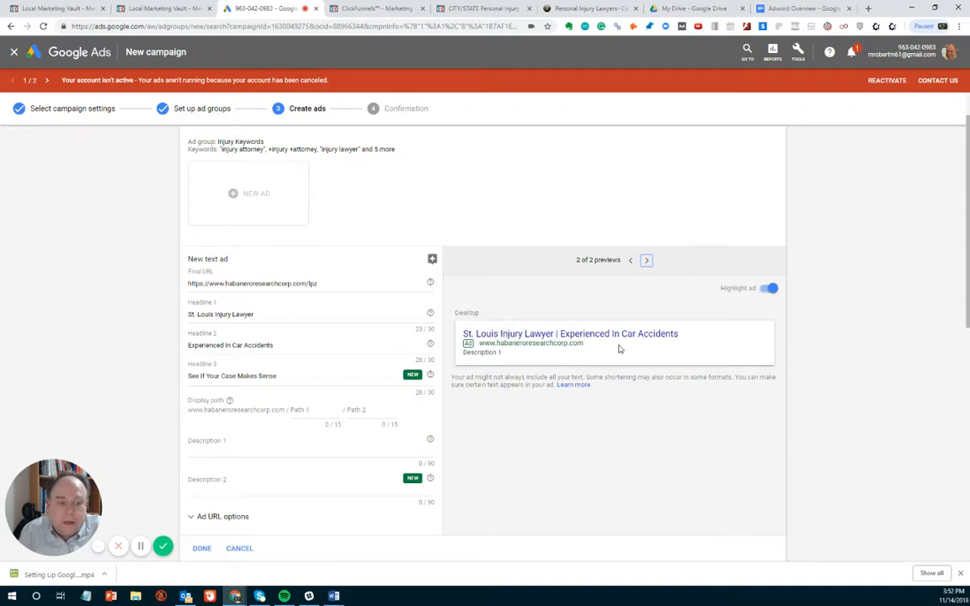
left_click(629, 262)
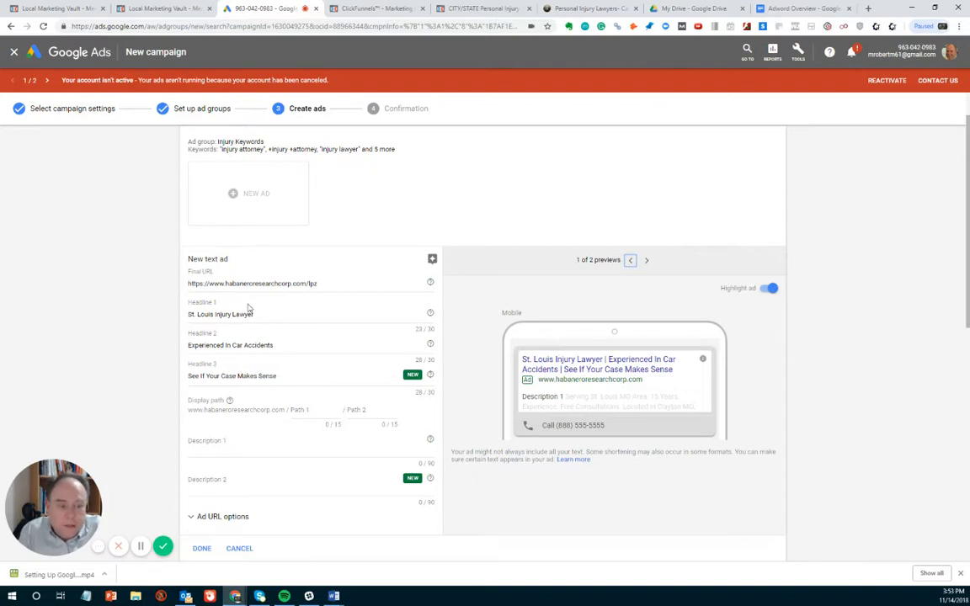
- Set the first display path of the text ad to "5 Star Law Firm"
scroll(253, 360, "down", 1)
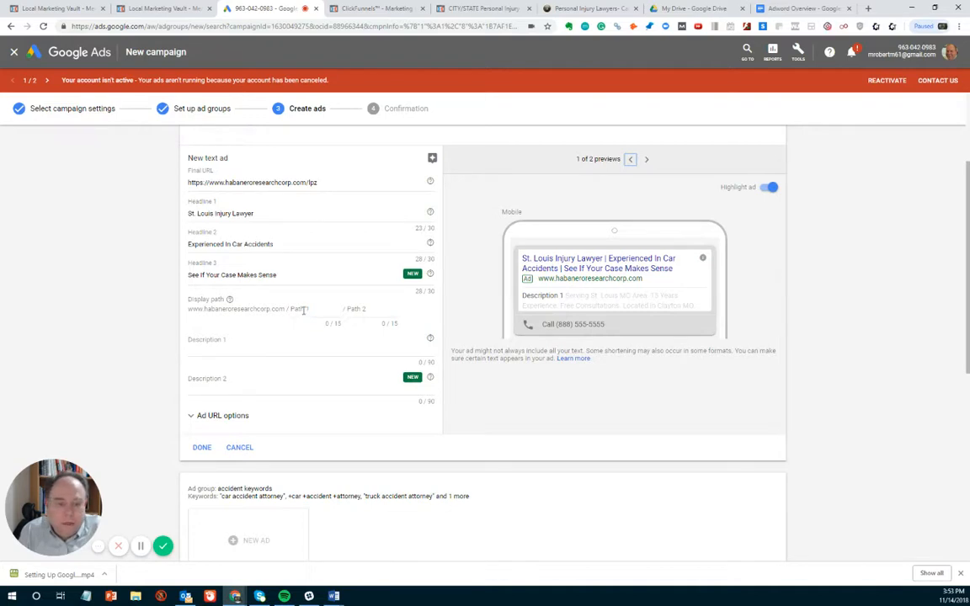
left_click(304, 311)
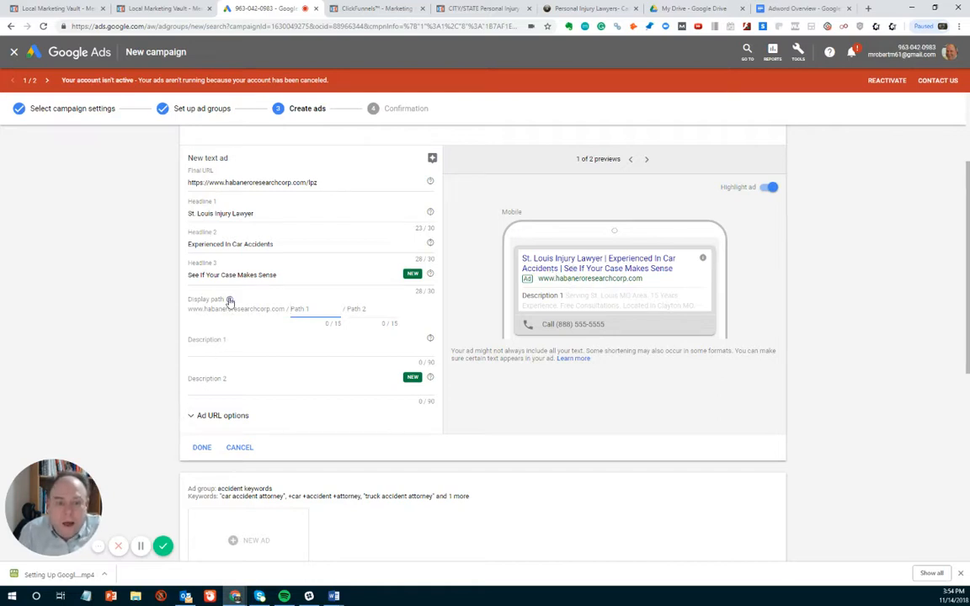
mouse_move(229, 300)
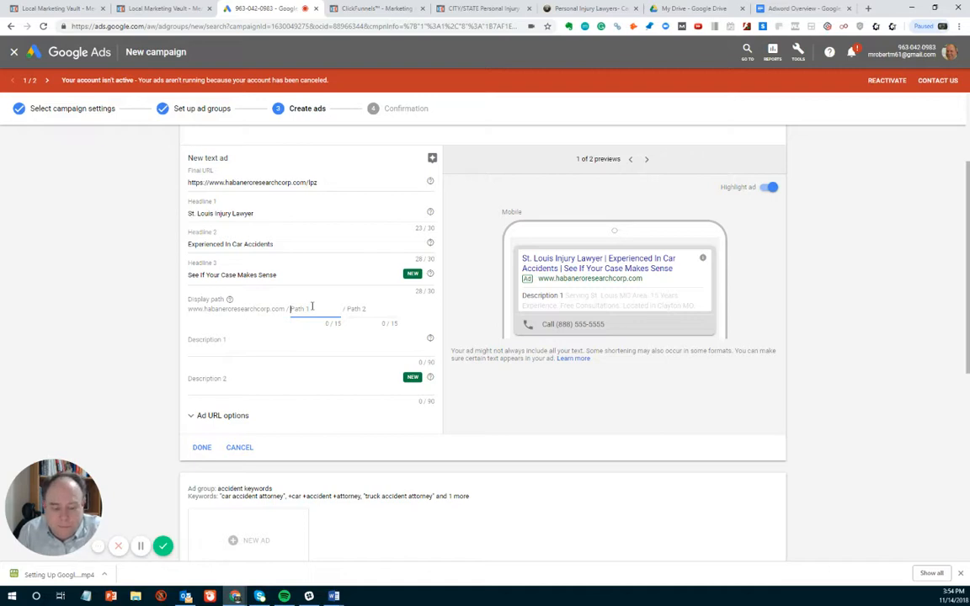
type("S")
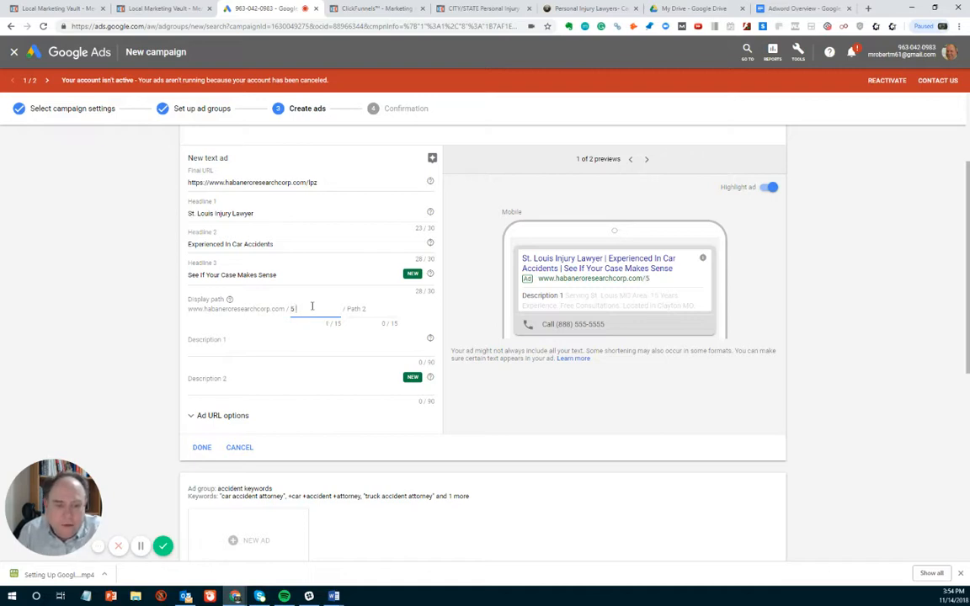
type(" Star La")
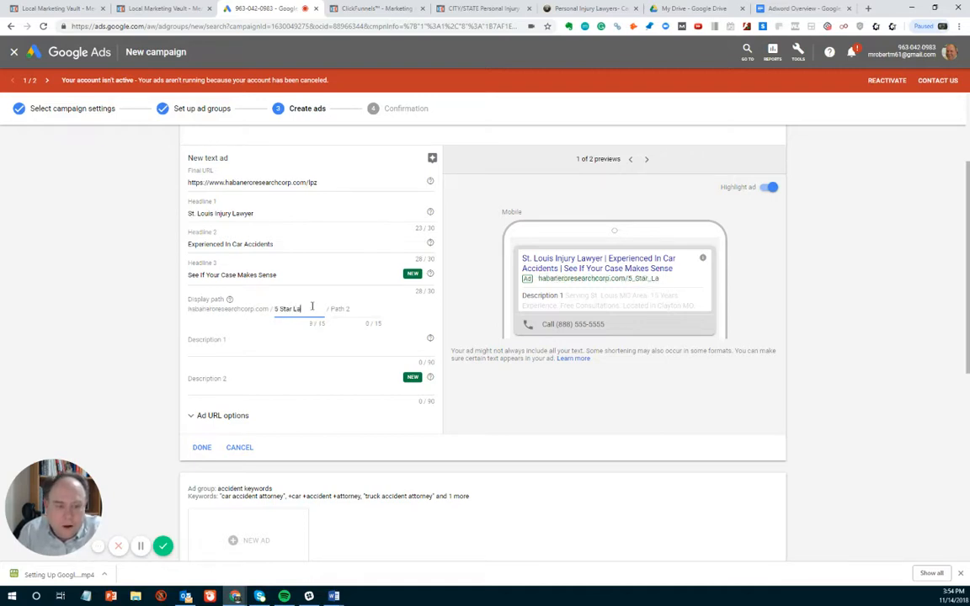
type("w Firm")
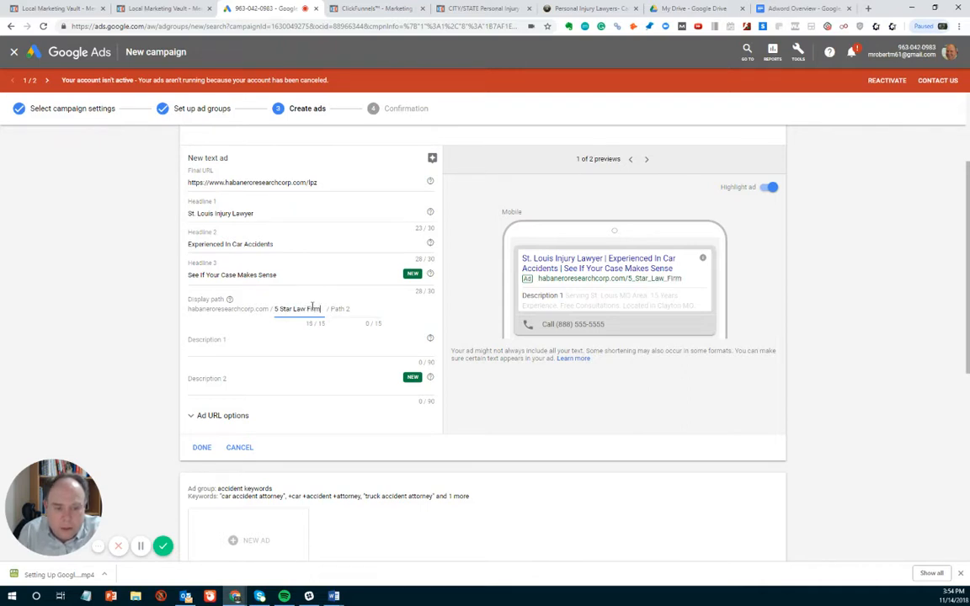
- Set the second display path of the text ad to "Car Injury Pros"
left_click(376, 309)
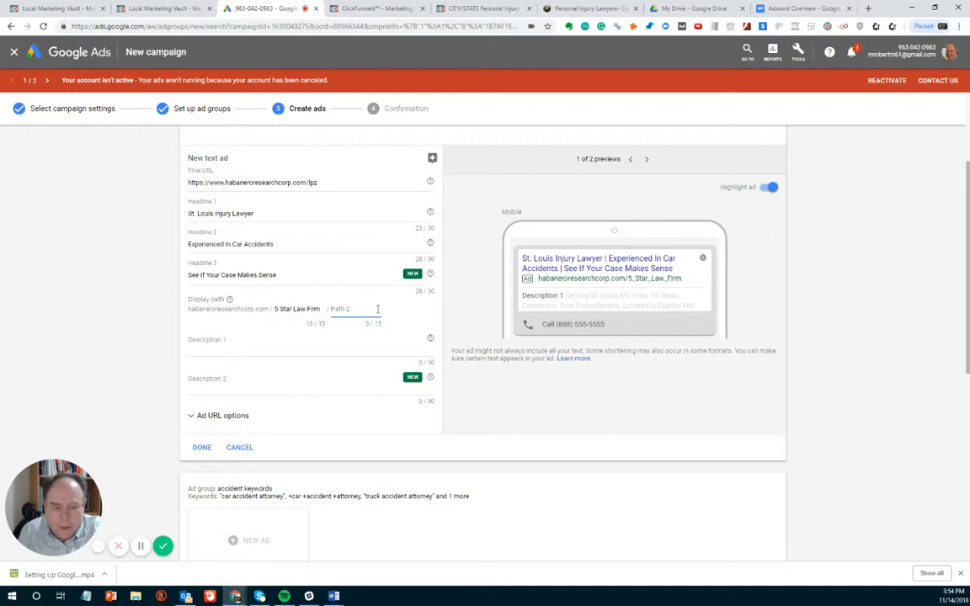
type("Car Inju")
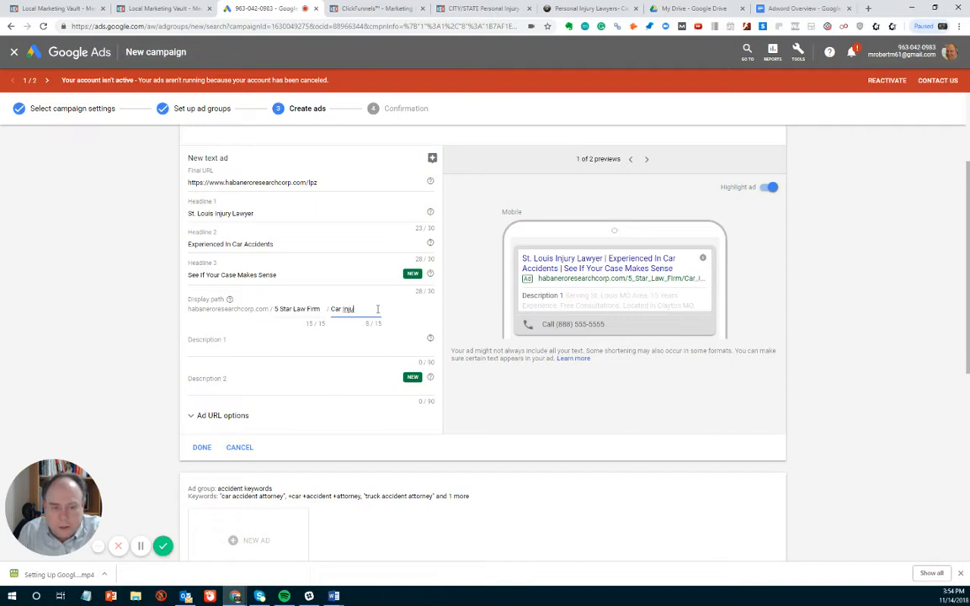
type("ry Pros")
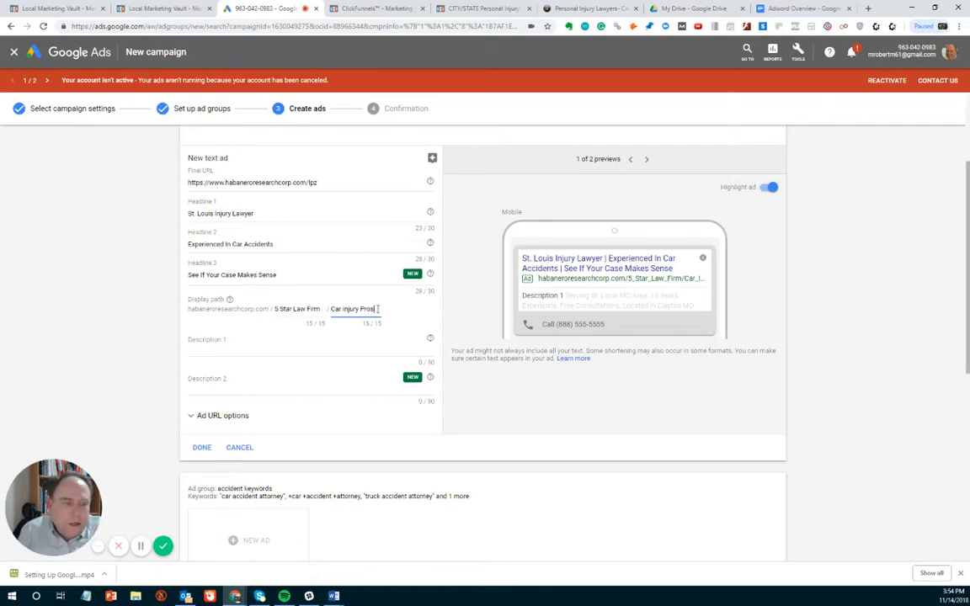
- Fill Description 1 with "We handle everything make it easy on you", copied from the Word document
left_click(229, 361)
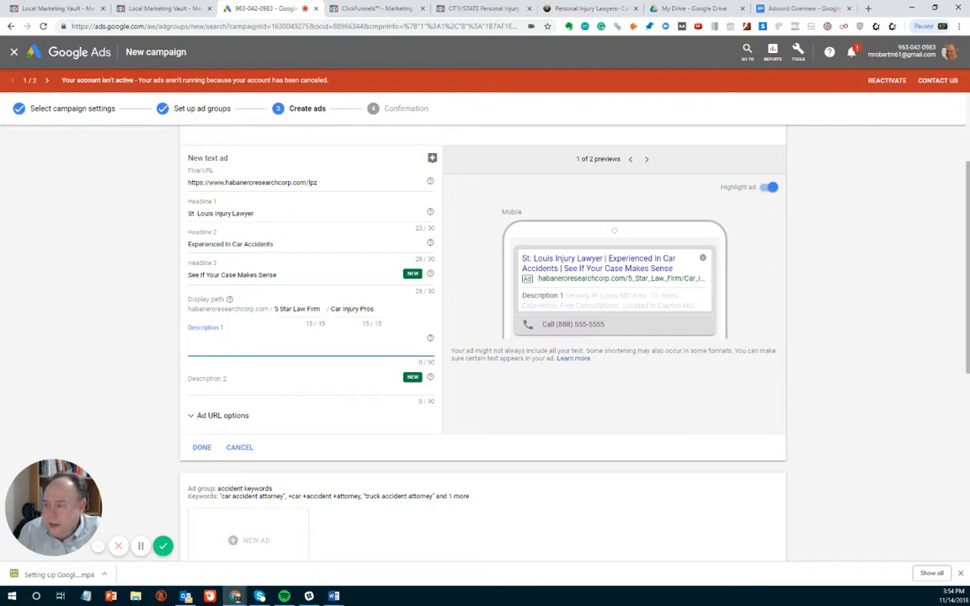
key("alt+Tab")
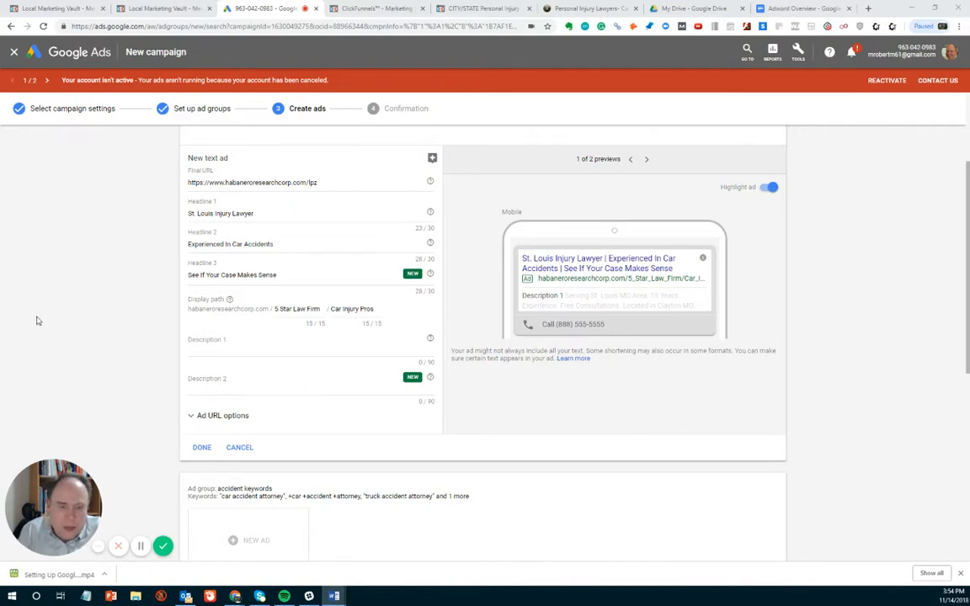
left_click(219, 353)
left_click(203, 348)
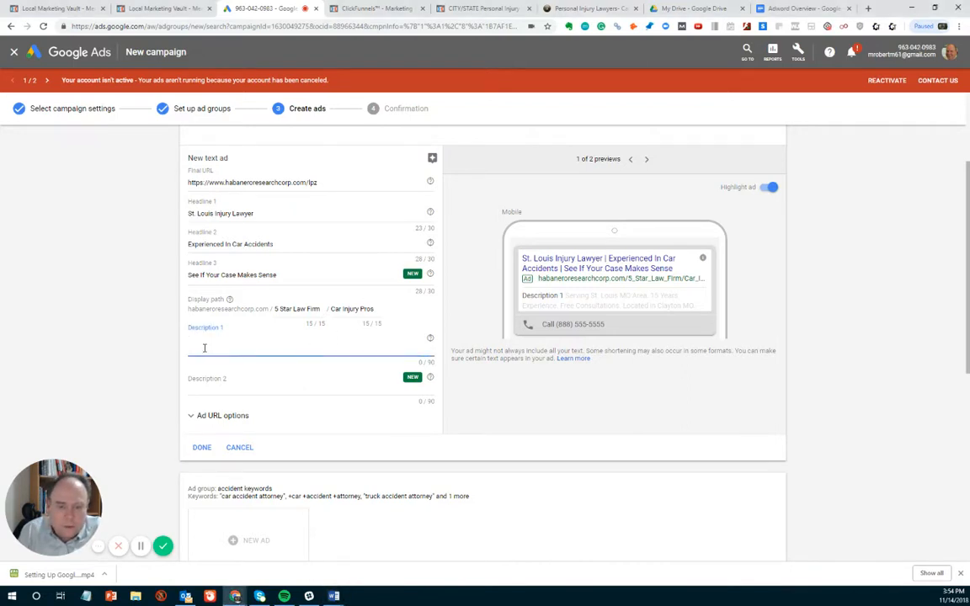
type("We handle everything make it easy on you")
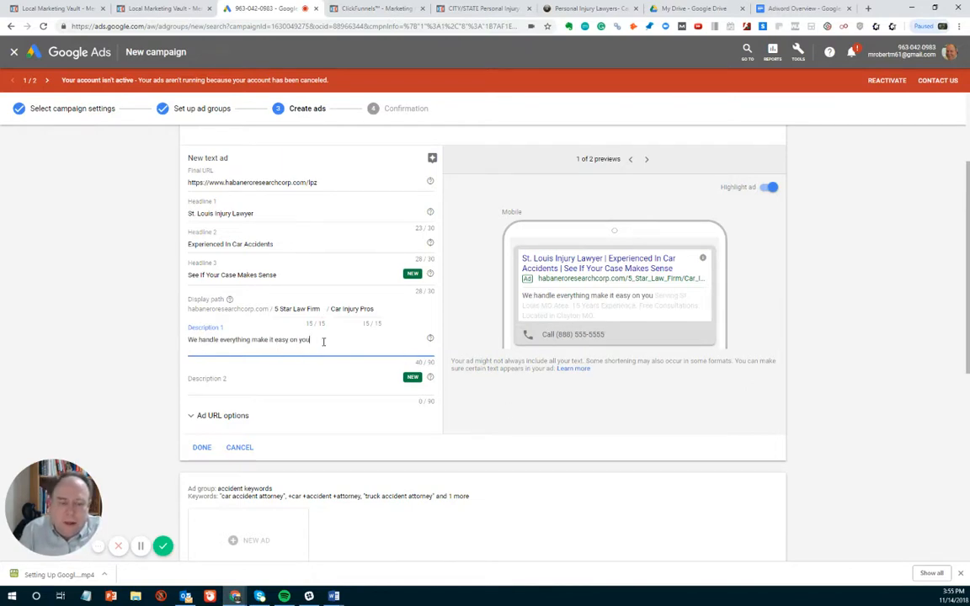
- Extend Description 1 of the text ad with "so there is no stress"
type("so")
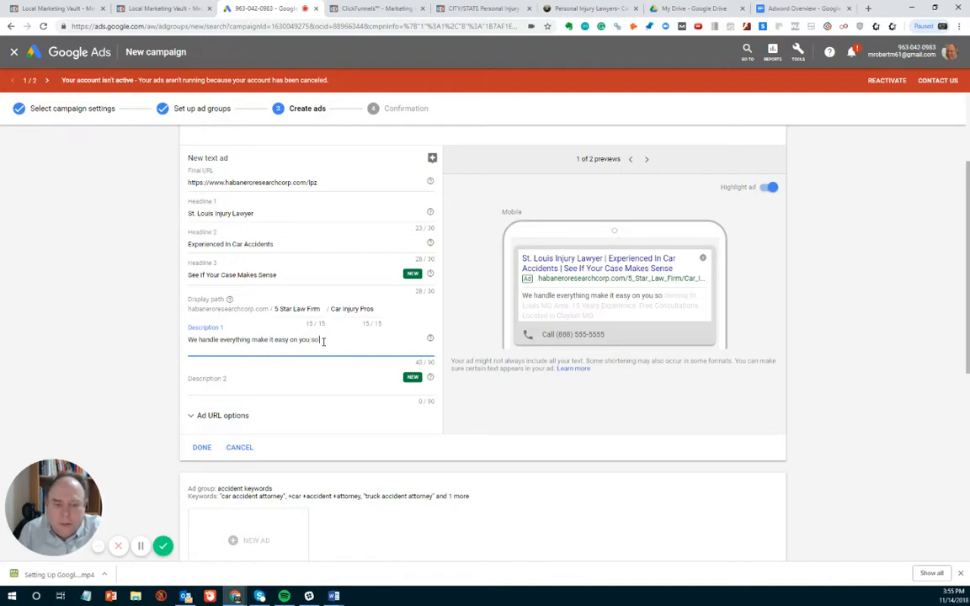
type(" there is n")
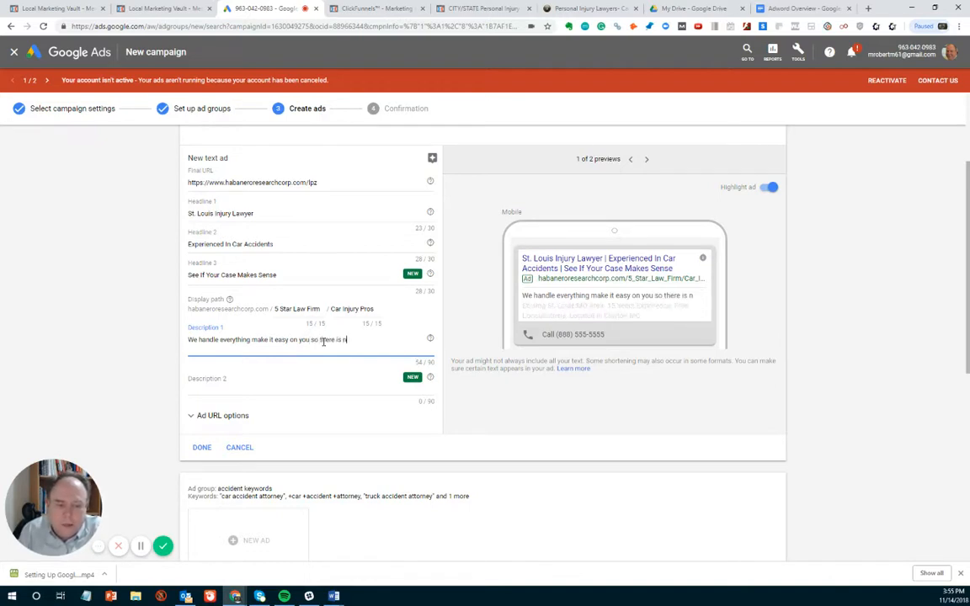
type("o stress")
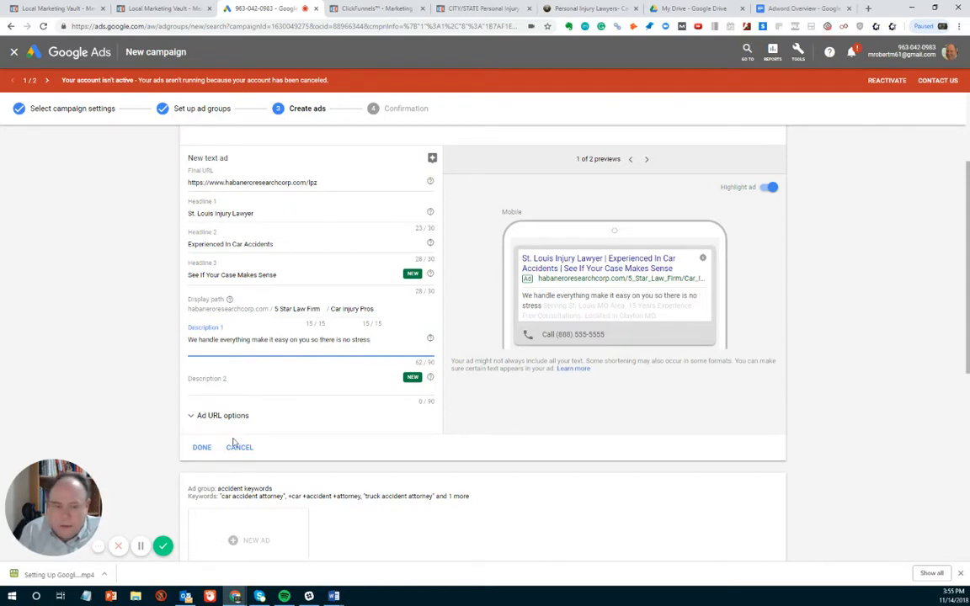
- Start Description 2 of the text ad with the sentence "Lawyers can be scary!"
left_click(218, 383)
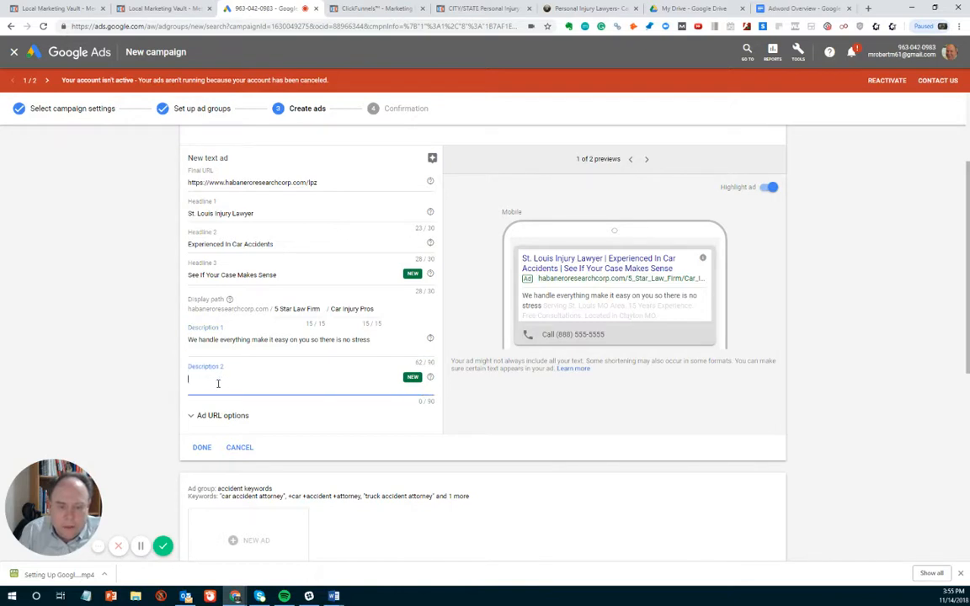
type("L")
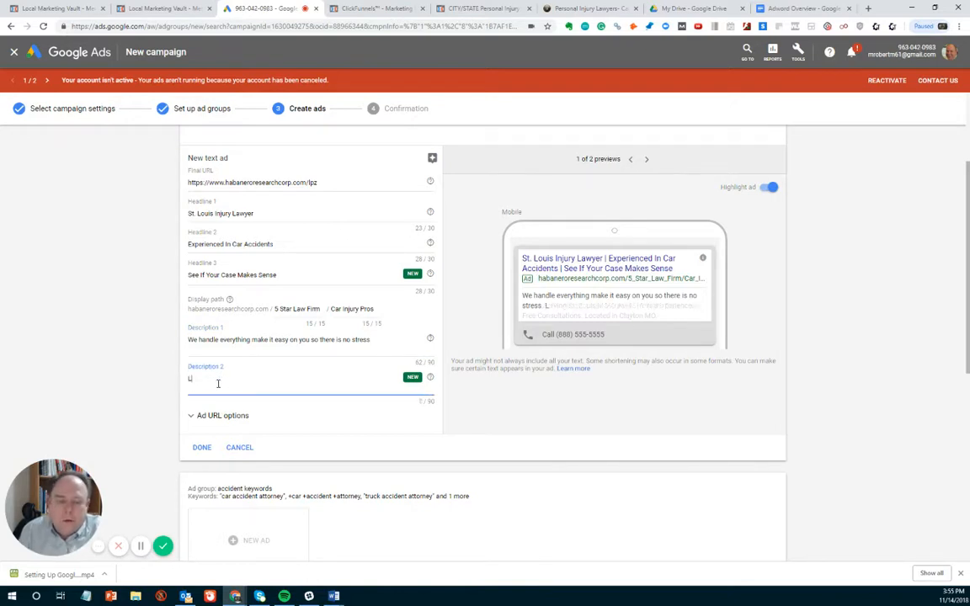
type("awyers ca")
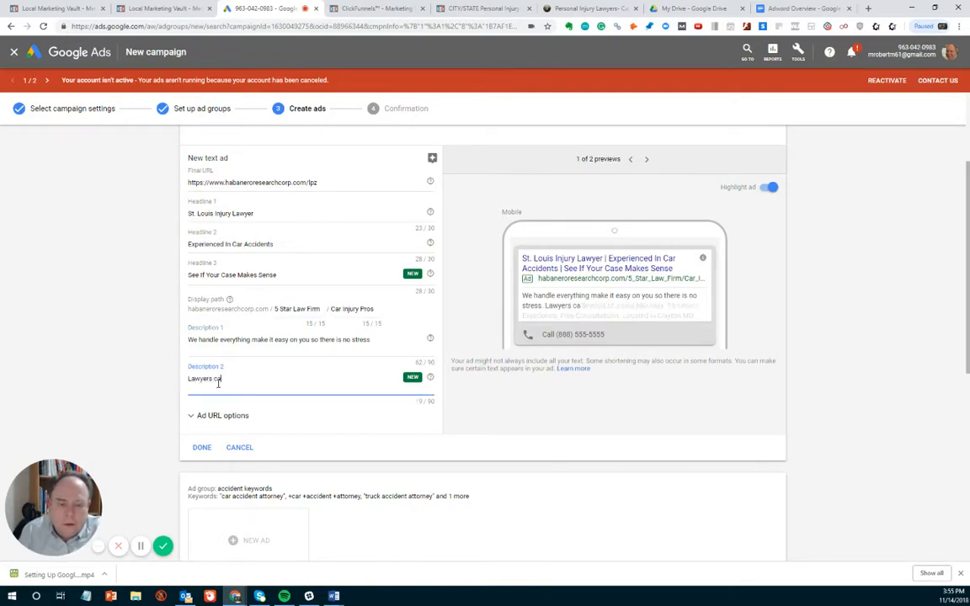
type("n be sc")
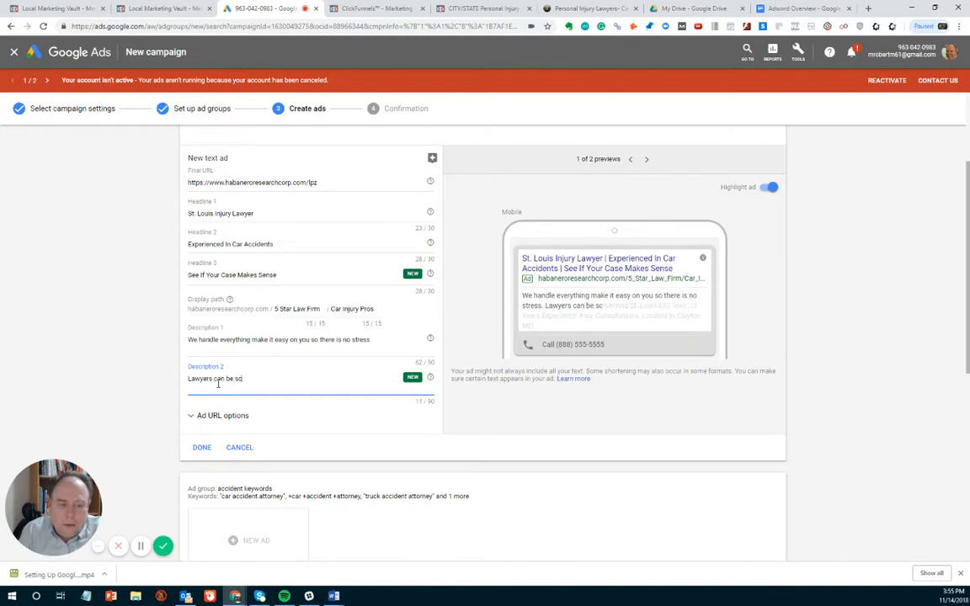
type("ary")
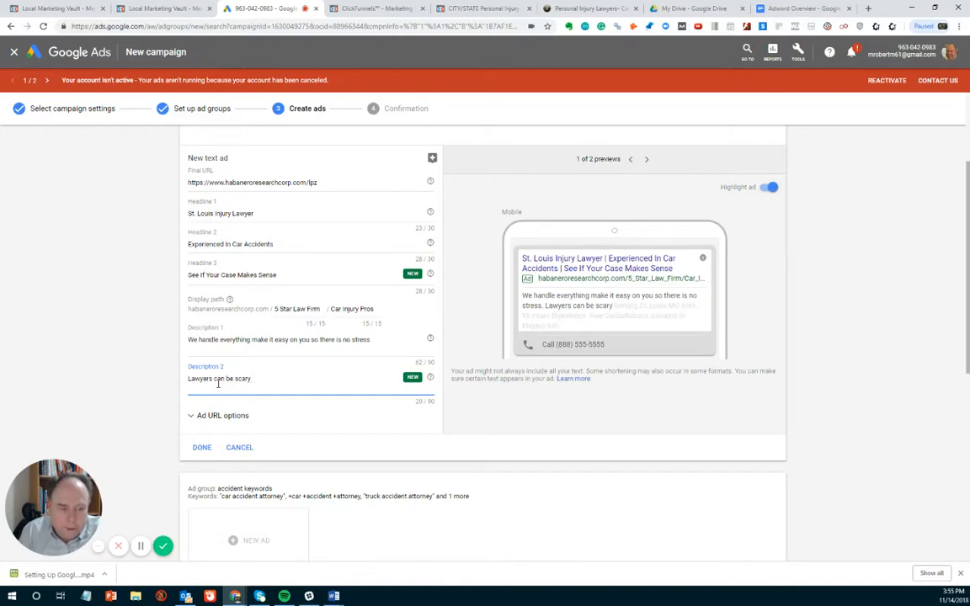
type(" b")
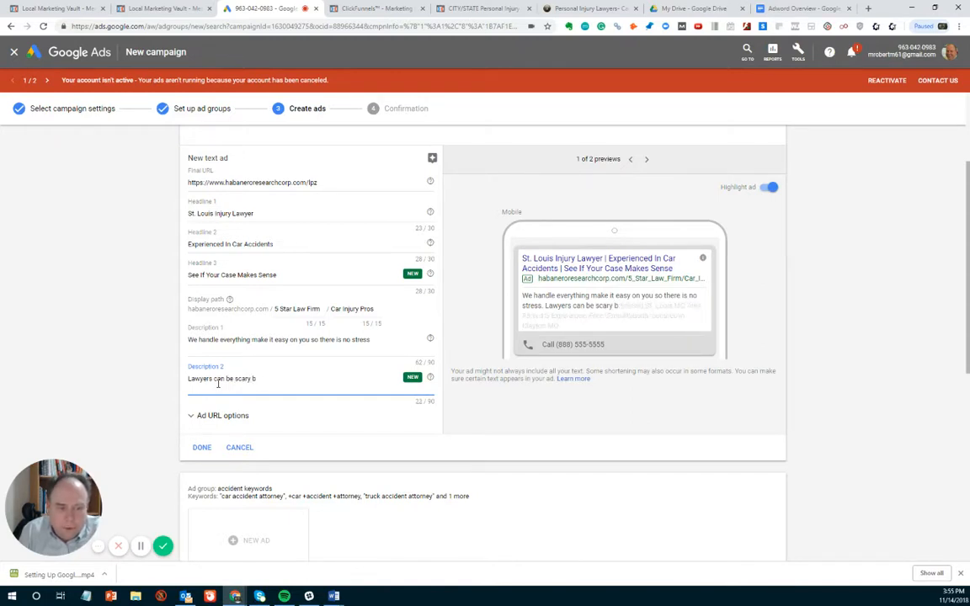
key("BackSpace")
key("BackSpace")
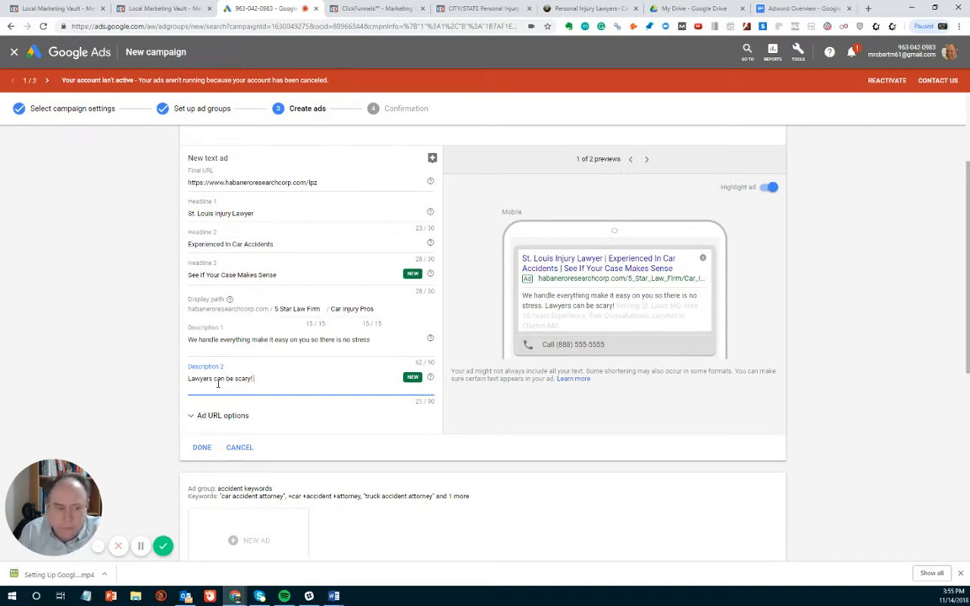
type("! EWe")
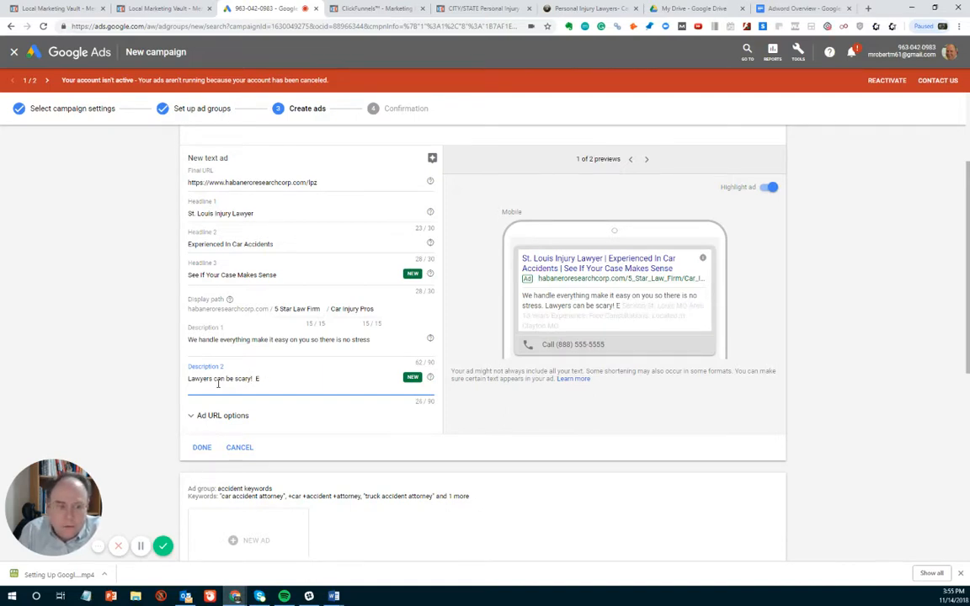
- Continue Description 2 with "We get and we make it easy on you to get"
key("BackSpace")
key("BackSpace")
key("BackSpace")
key("BackSpace")
type("We get ad")
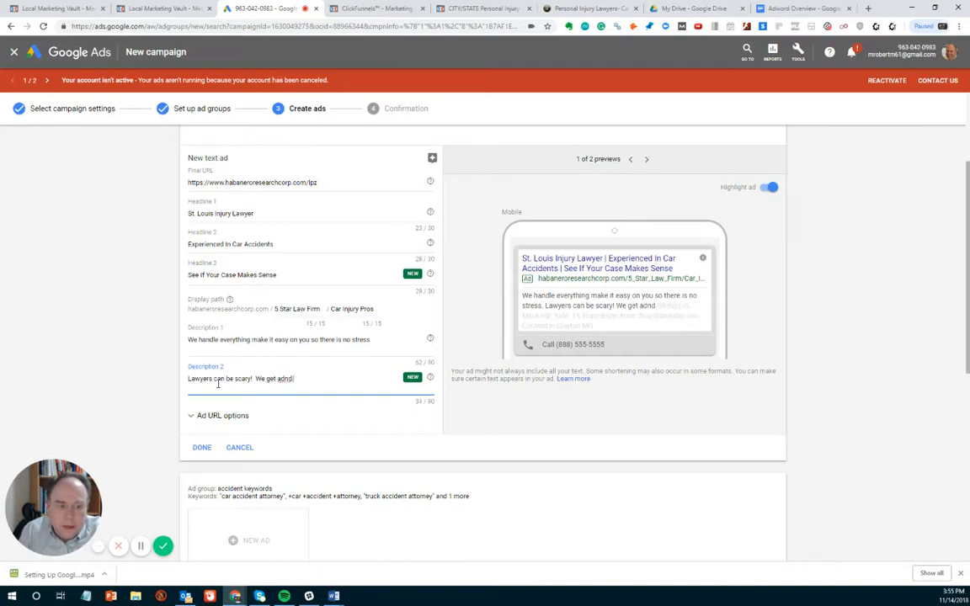
key("BackSpace")
type("nd we")
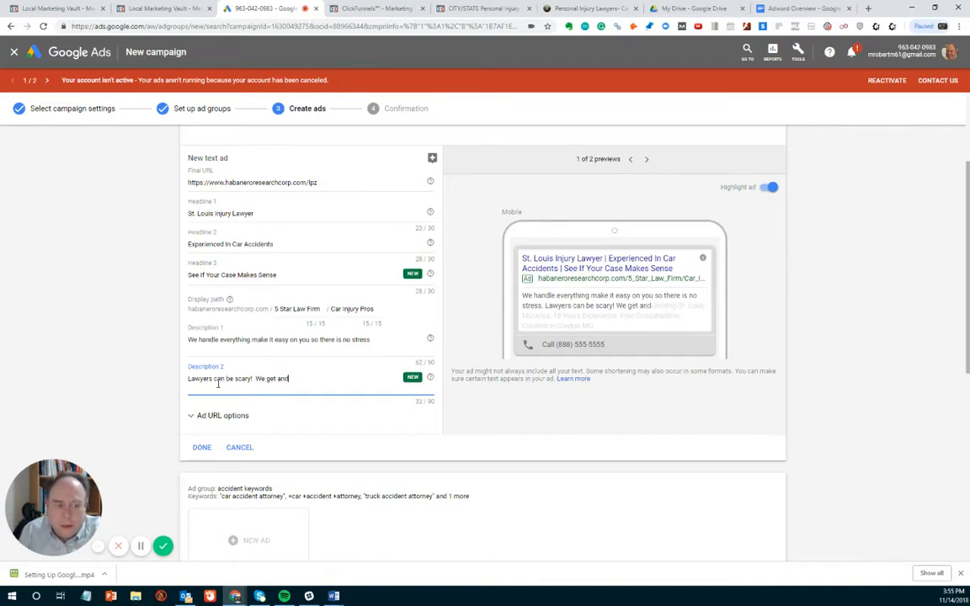
type(" m")
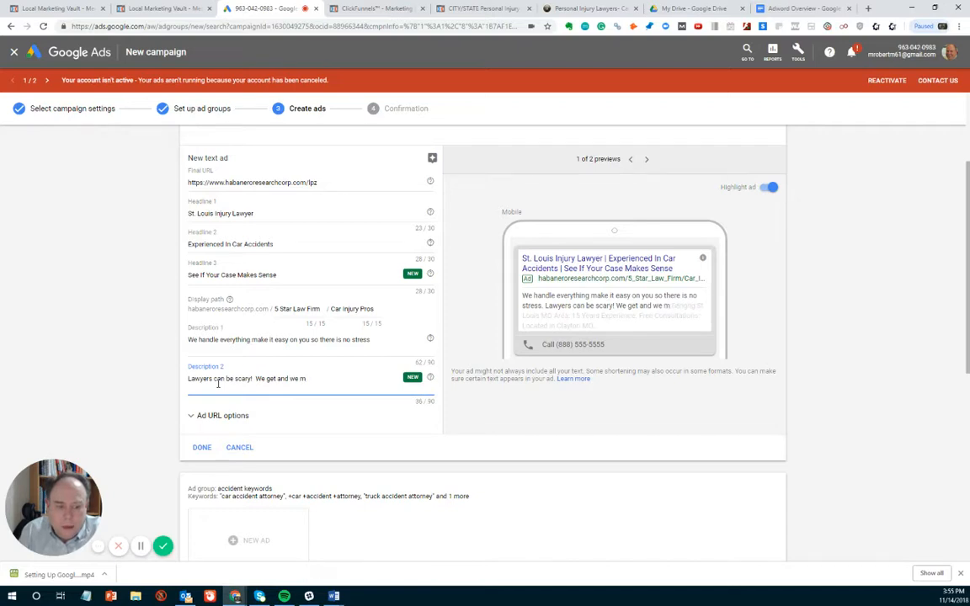
type("ake it eas")
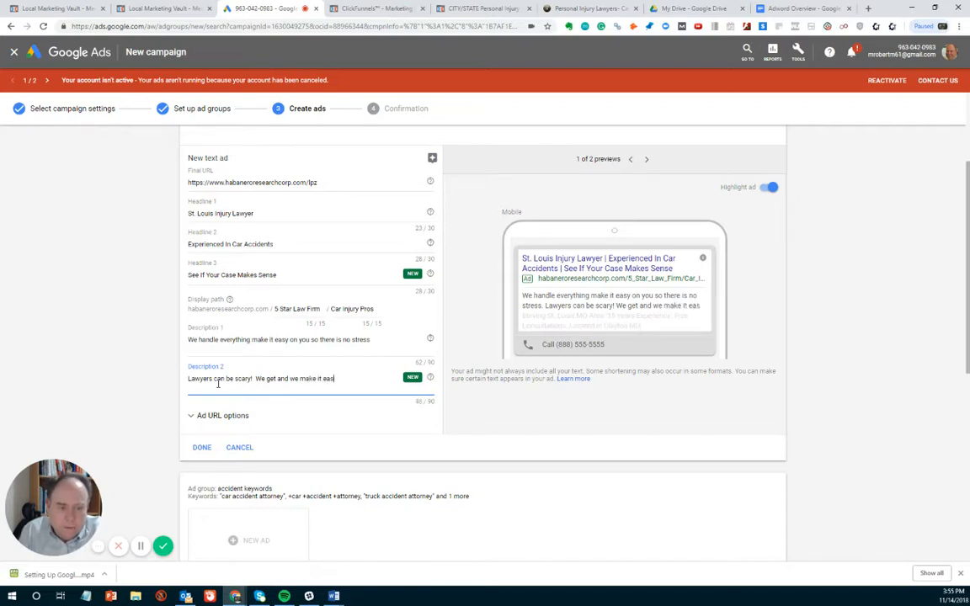
type("y on you to get you")
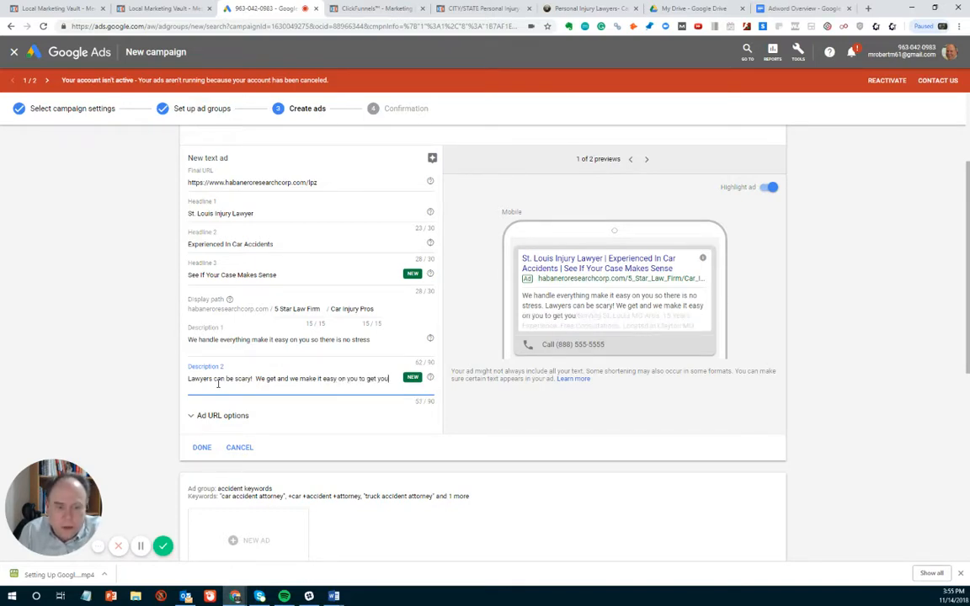
- Complete the end of Description 2 with the words "fully compensate"
key("BackSpace")
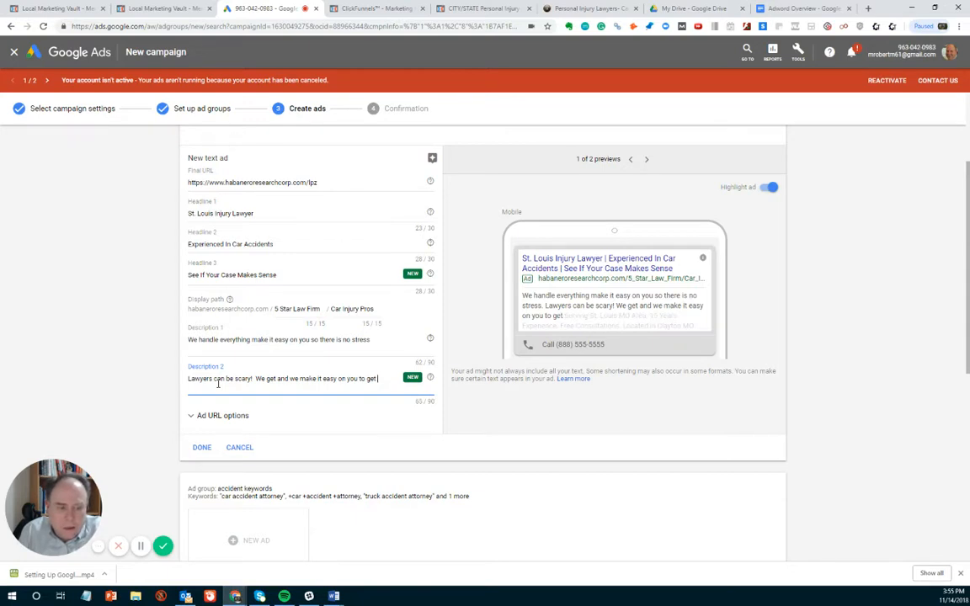
type("you")
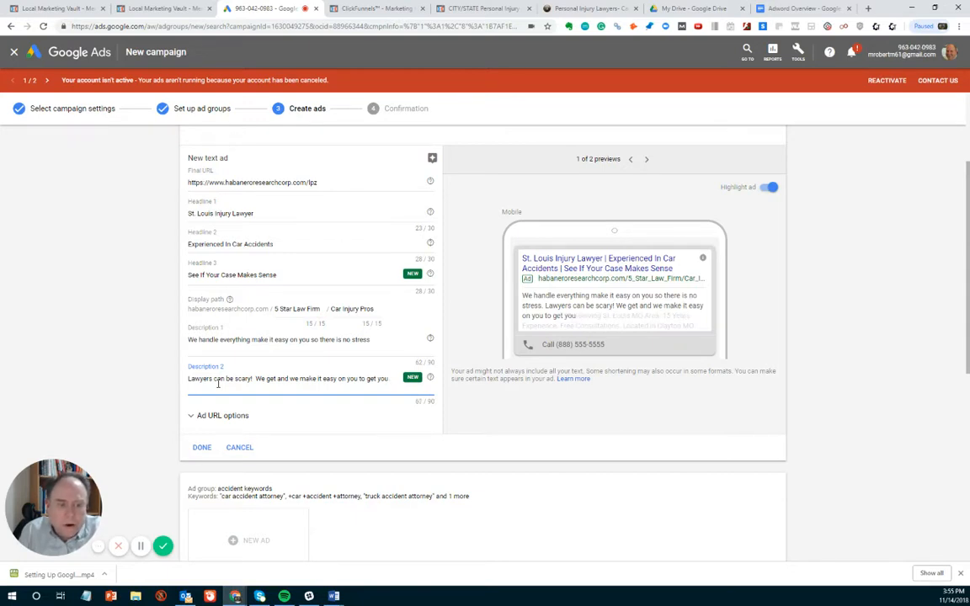
key("BackSpace")
key("BackSpace")
key("BackSpace")
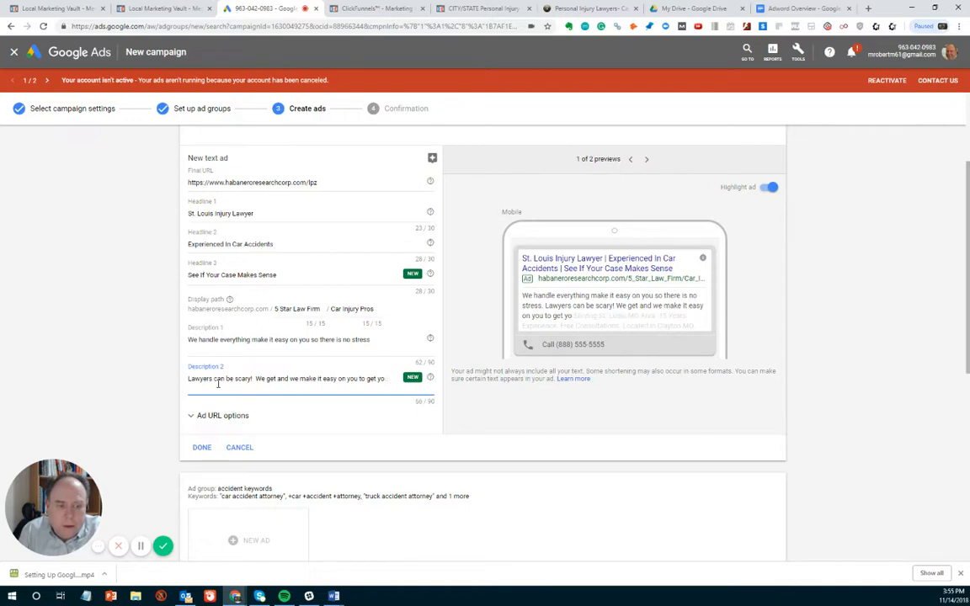
type("fully comp")
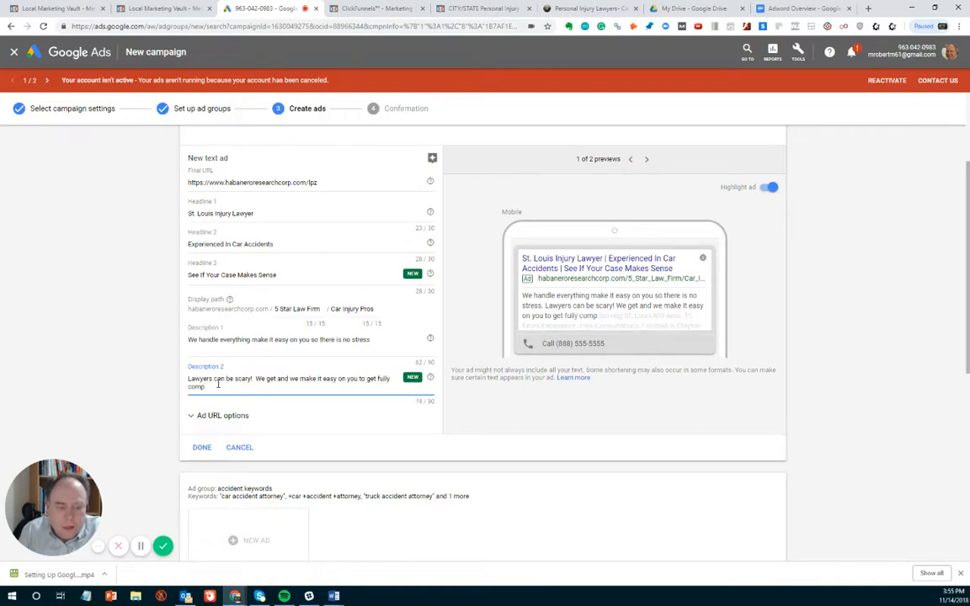
type("let")
key("BackSpace")
type("nsated")
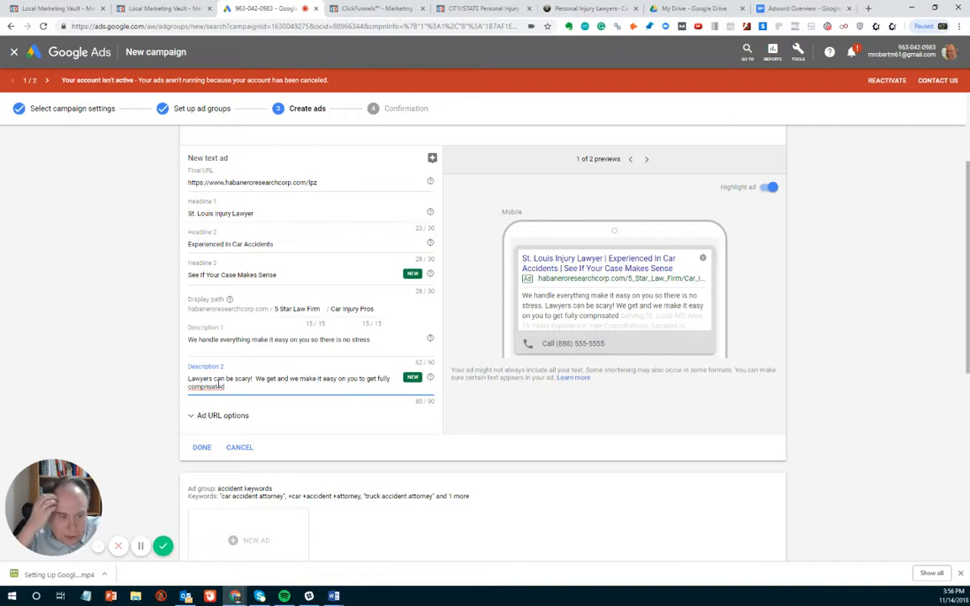
key("BackSpace")
key("BackSpace")
key("BackSpace")
key("BackSpace")
key("BackSpace")
key("BackSpace")
type("en")
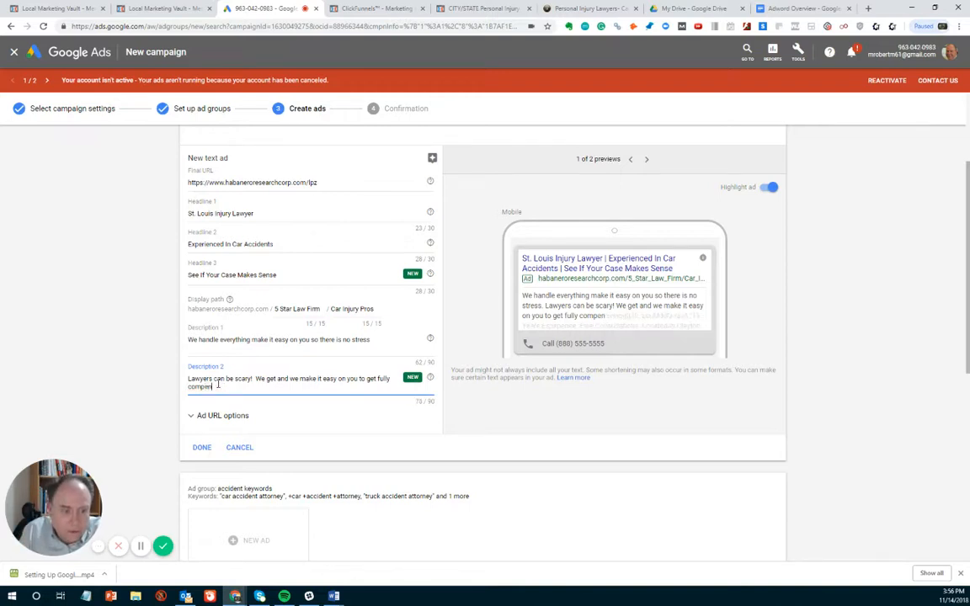
type("sate")
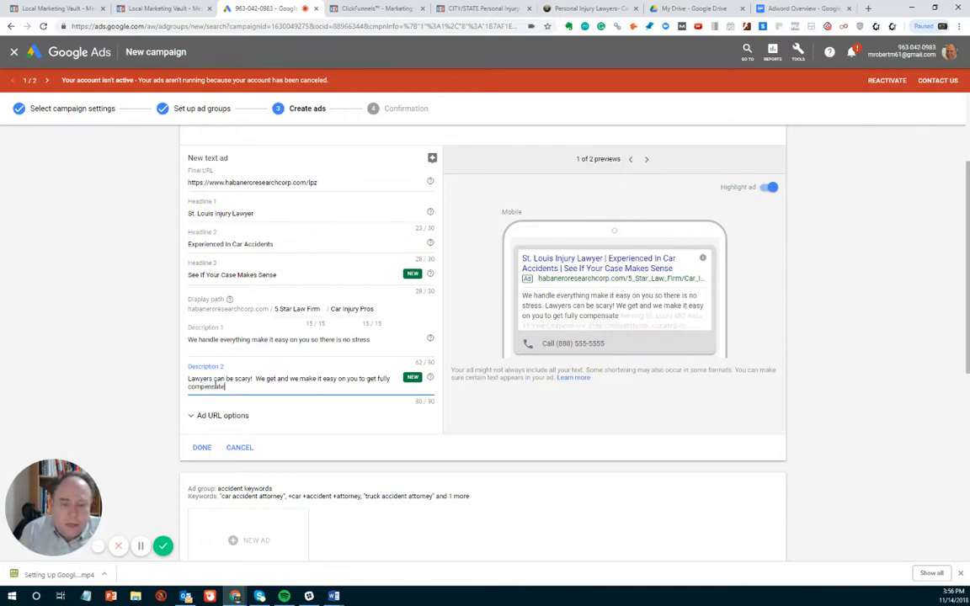
- Look at the Ad URL options and check the completed text ad in its mobile and desktop previews
left_click(243, 415)
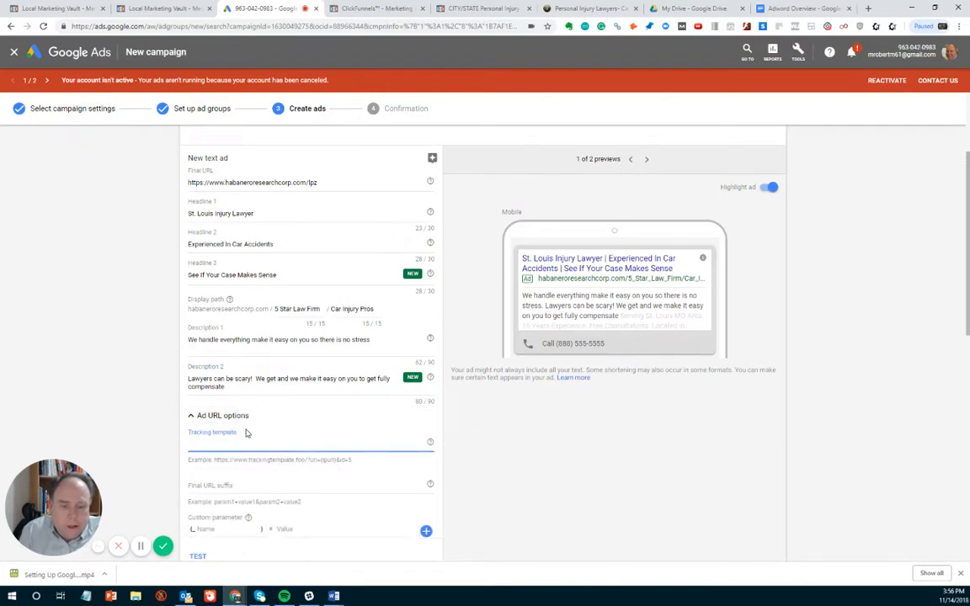
left_click(229, 416)
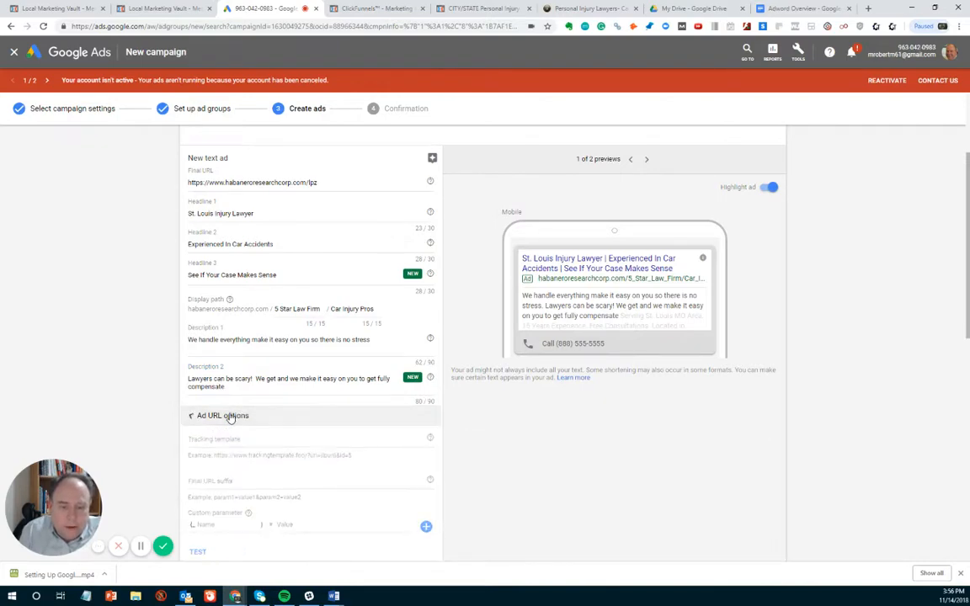
scroll(229, 418, "down", 5)
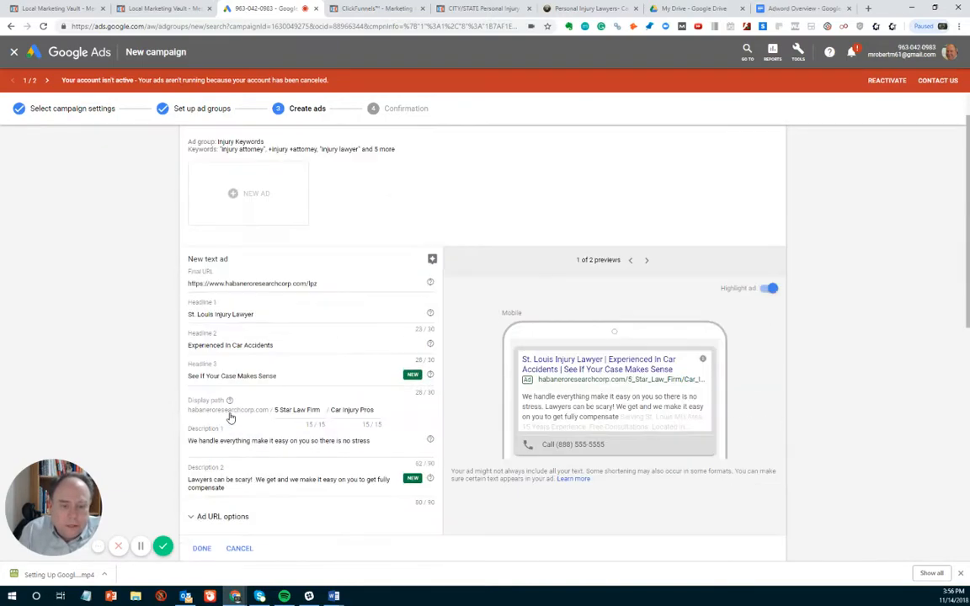
scroll(231, 417, "up", 1)
scroll(231, 418, "down", 2)
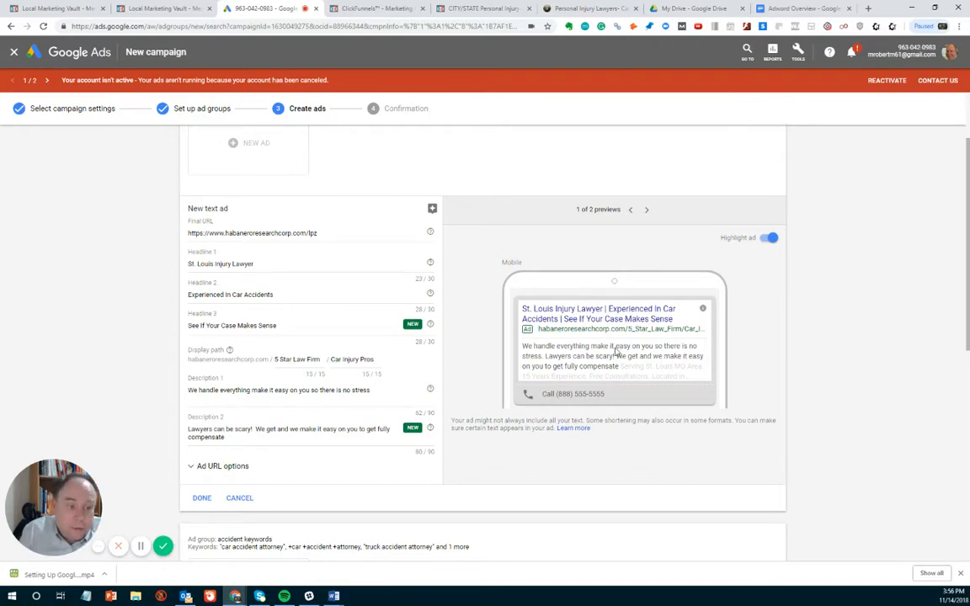
left_click(647, 210)
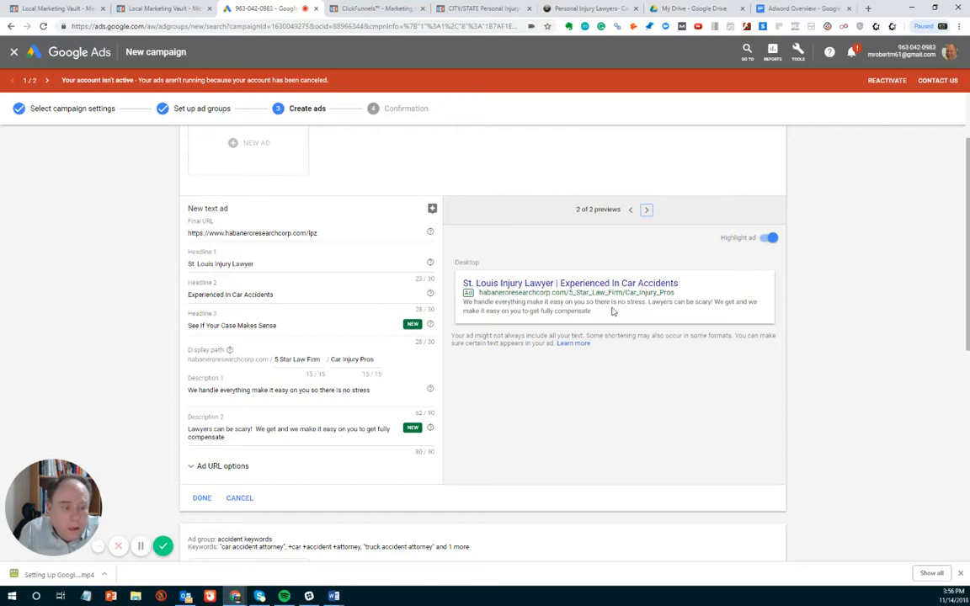
- Finish the text ad for the Injury Keywords ad group and go to the blank ad form of the accident keywords group
scroll(614, 309, "down", 1)
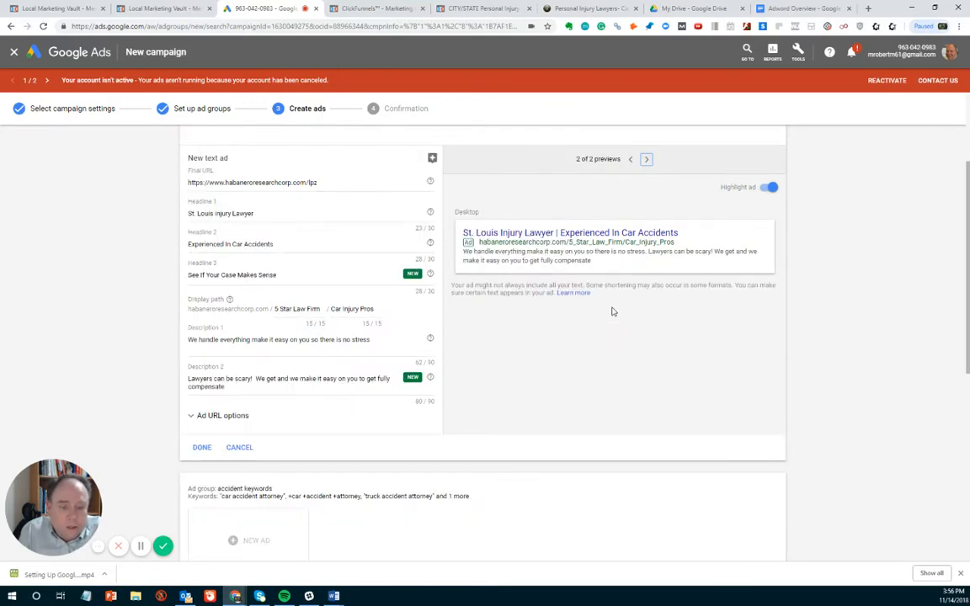
scroll(613, 310, "down", 2)
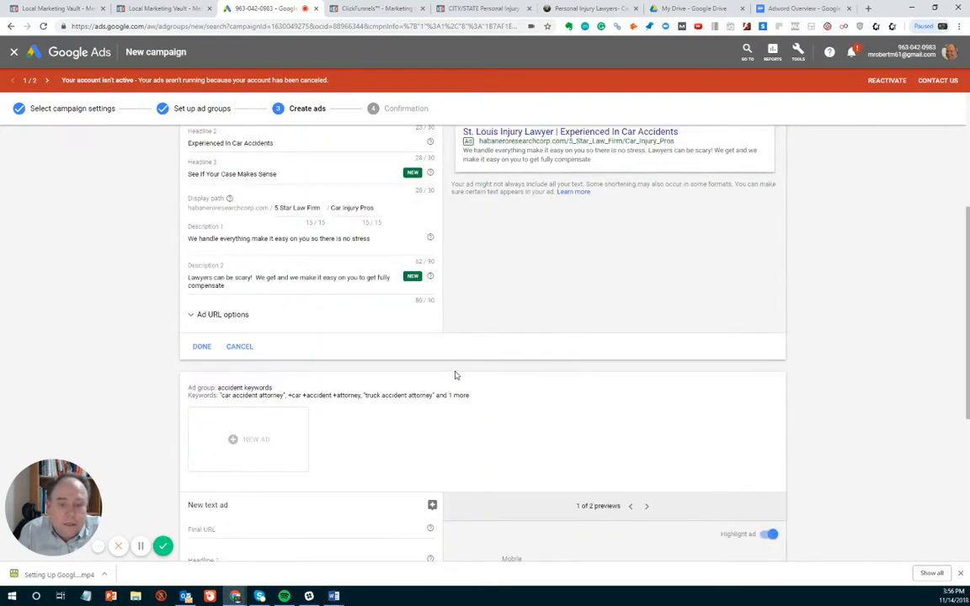
scroll(455, 375, "down", 5)
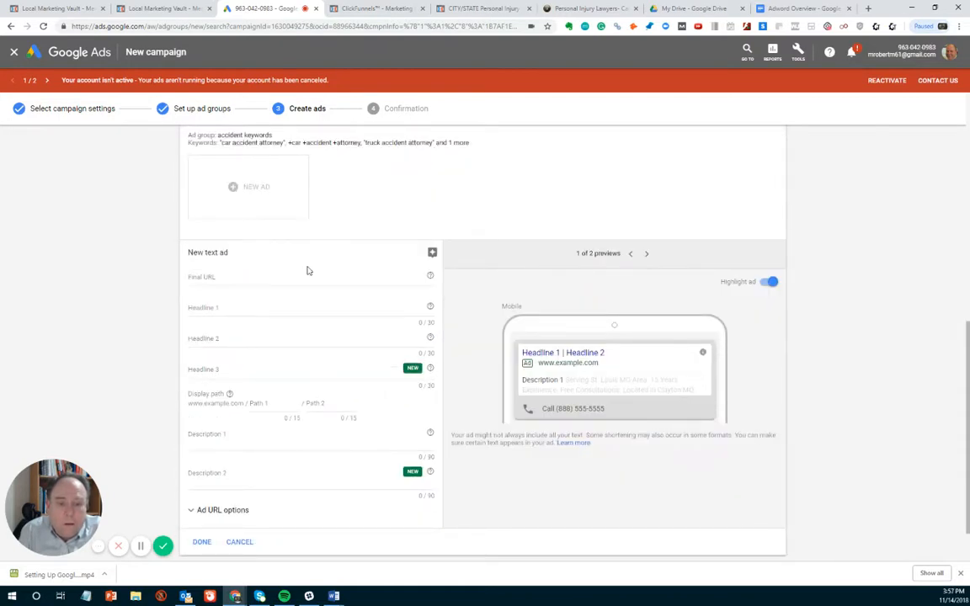
scroll(308, 270, "up", 2)
left_click(200, 192)
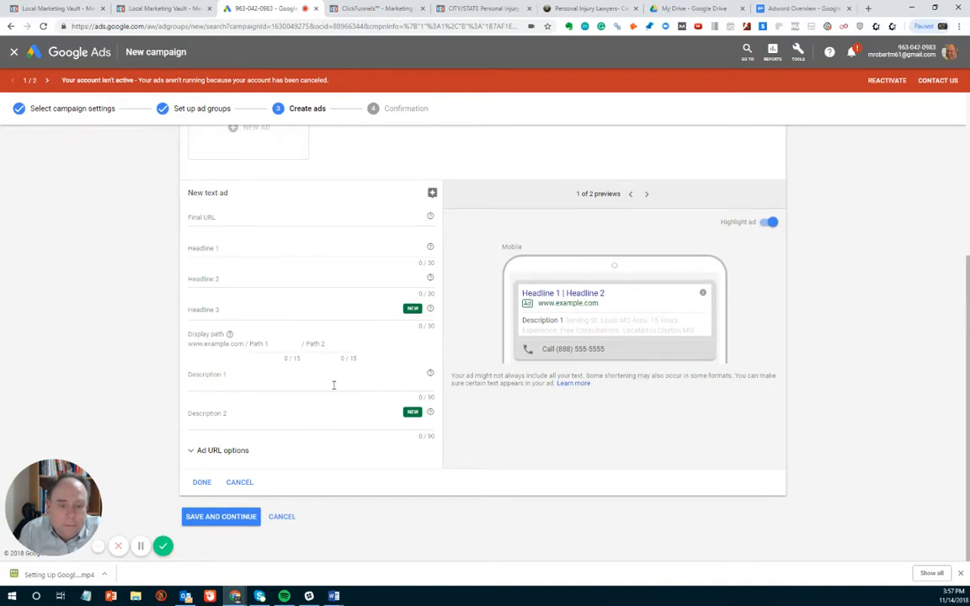
scroll(334, 385, "up", 2)
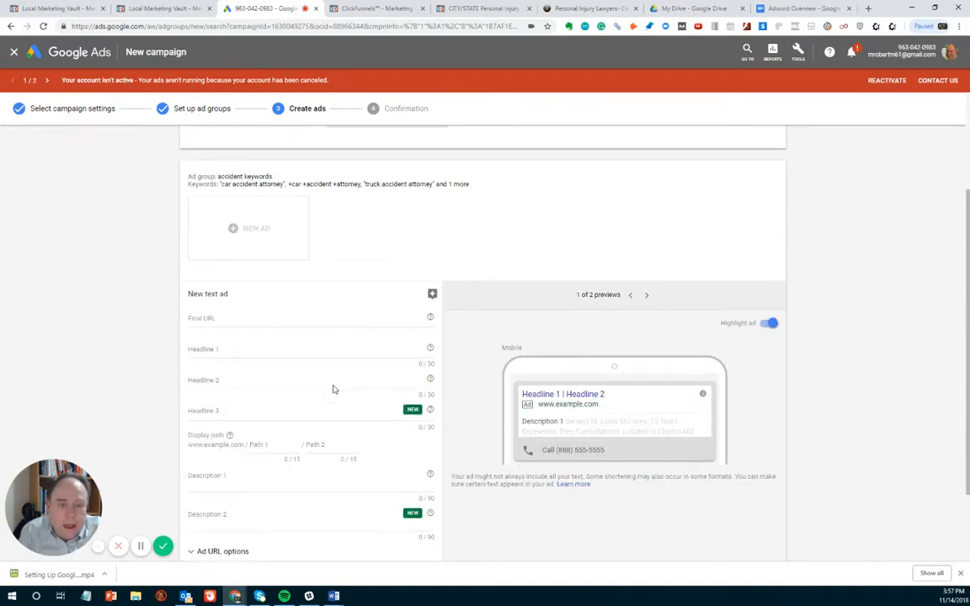
scroll(333, 389, "up", 2)
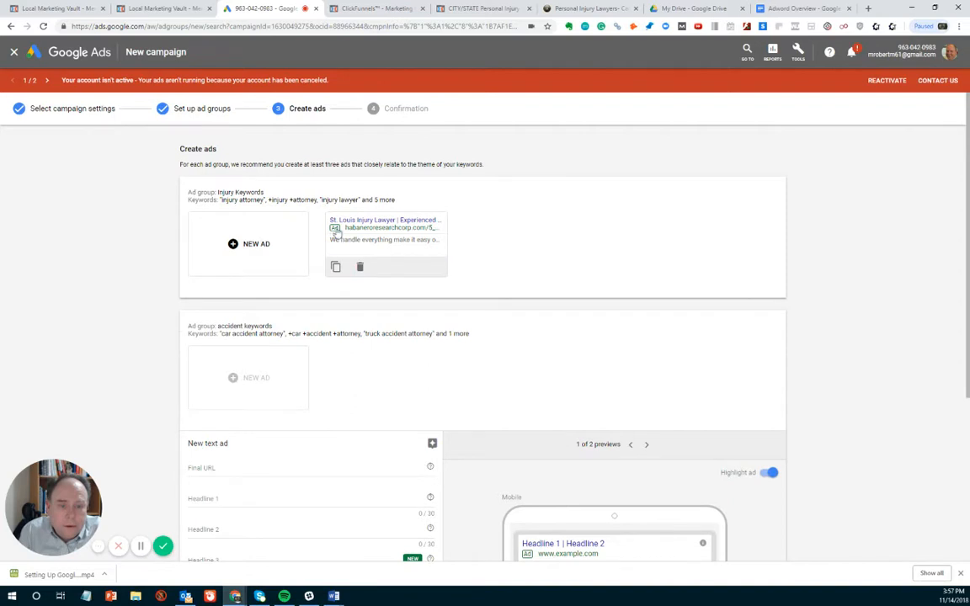
scroll(271, 361, "down", 1)
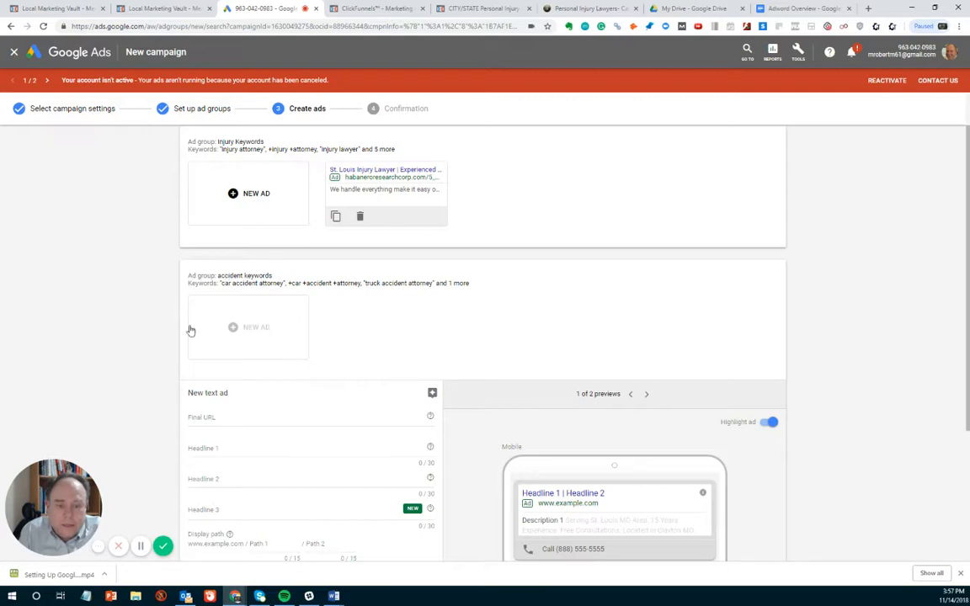
left_click(213, 417)
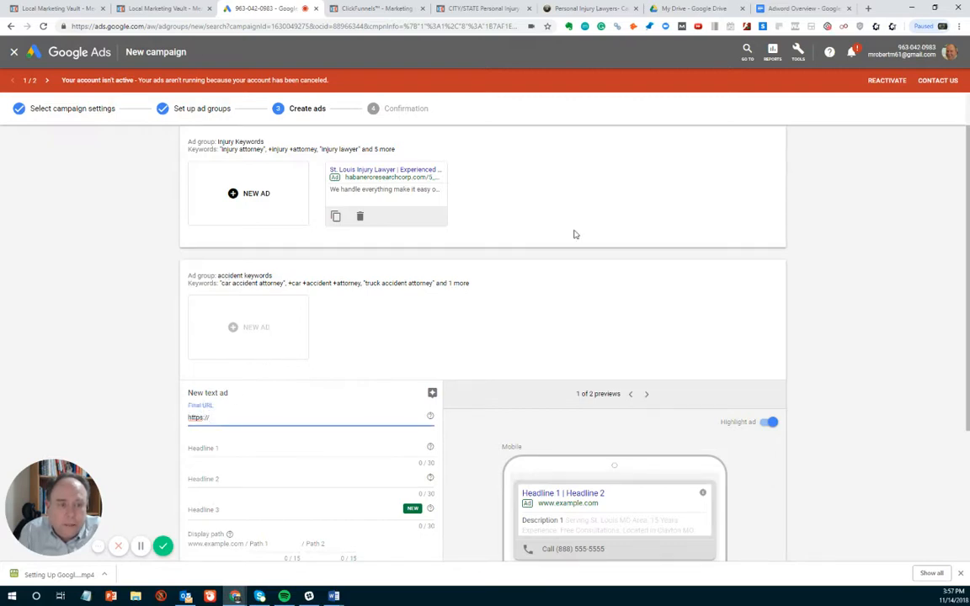
left_click(484, 8)
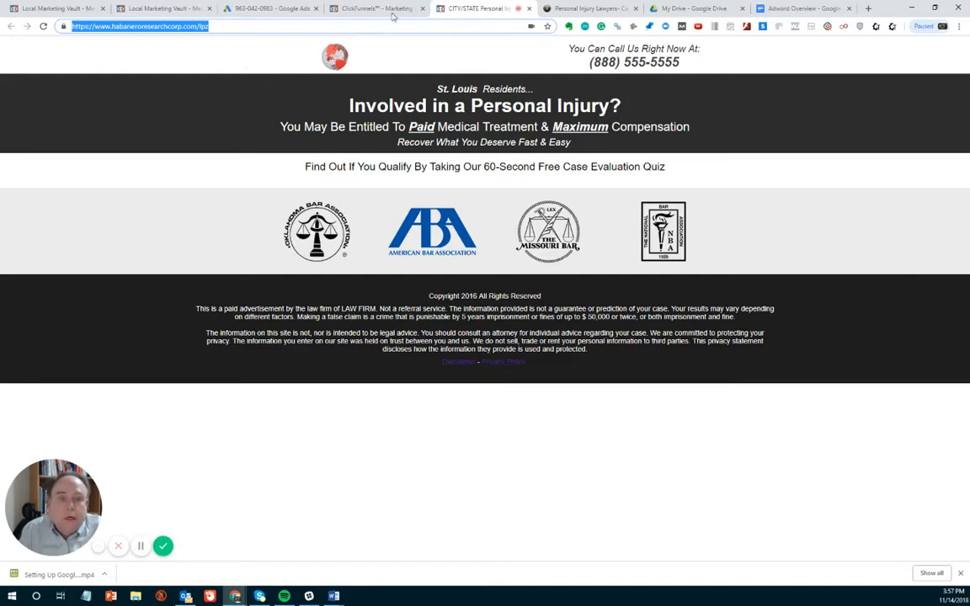
left_click(269, 9)
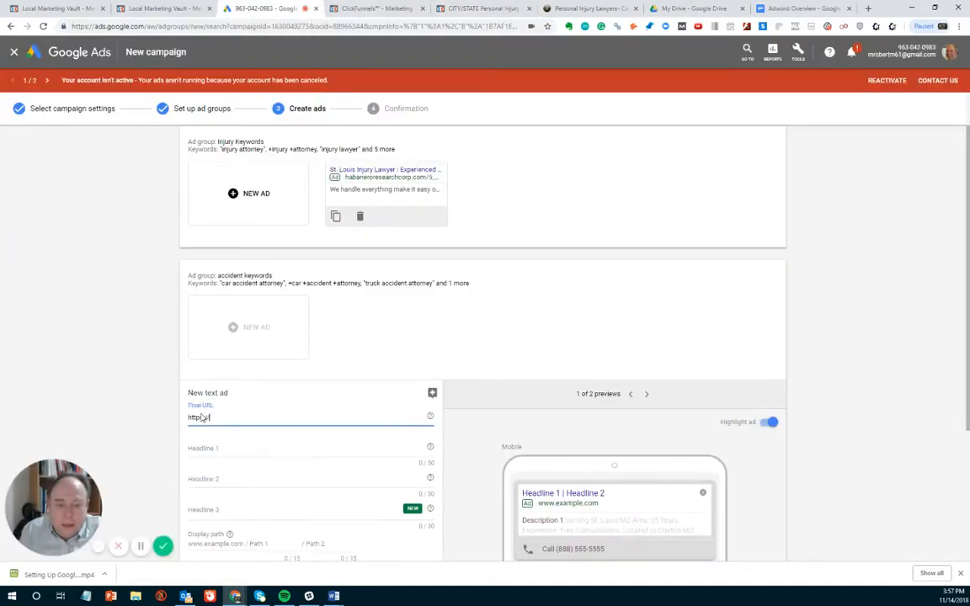
type("https://www.habaneroresearchcorp.com/lpz")
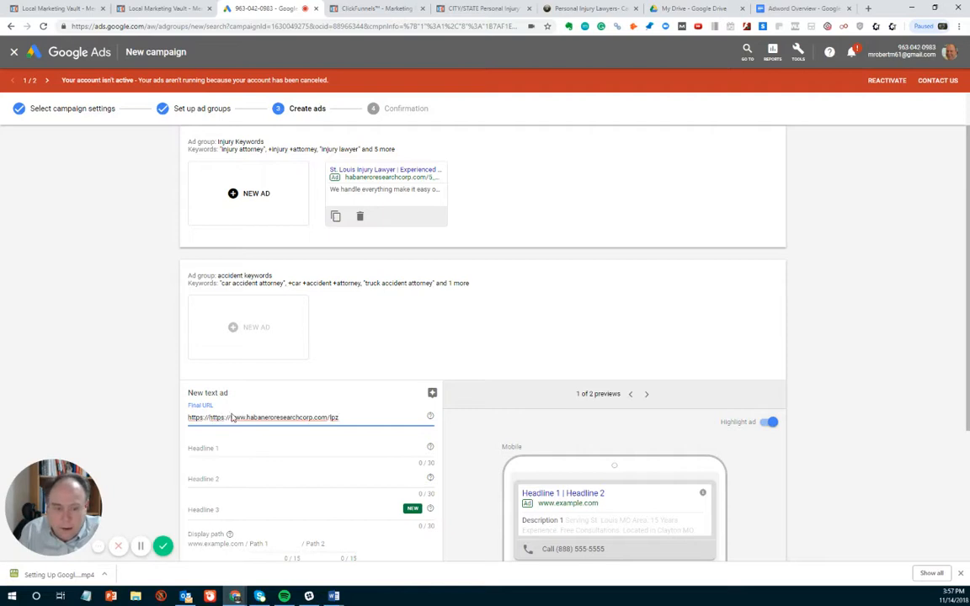
left_click(230, 417)
key("BackSpace")
key("BackSpace")
key("BackSpace")
key("BackSpace")
key("BackSpace")
key("BackSpace")
key("BackSpace")
key("BackSpace")
key("BackSpace")
key("BackSpace")
key("BackSpace")
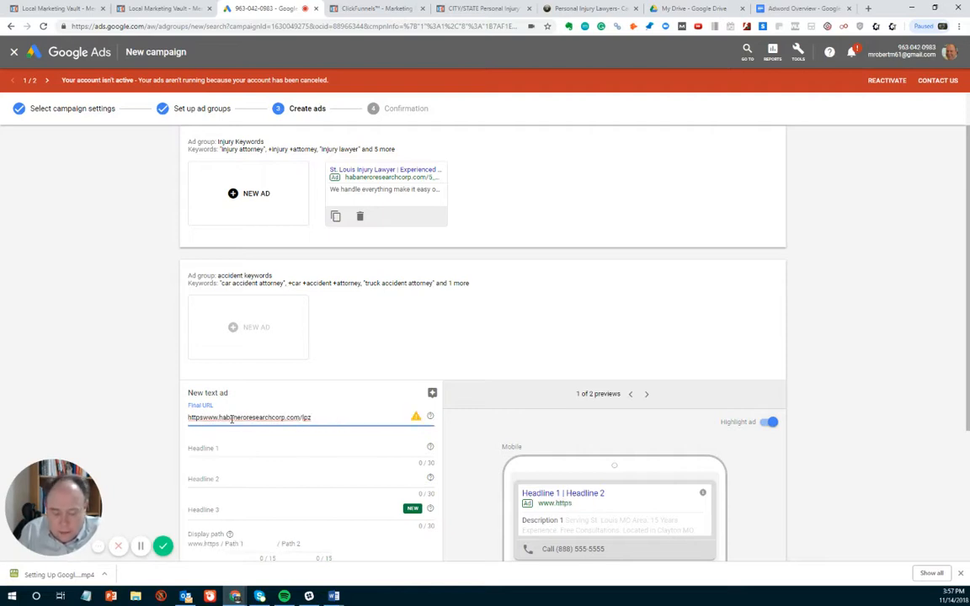
type("://")
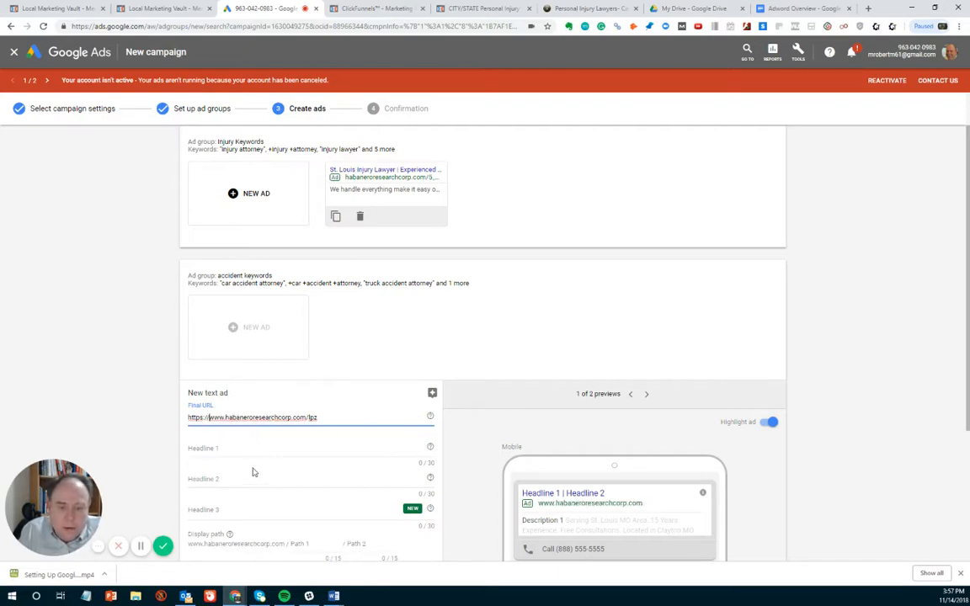
left_click(248, 458)
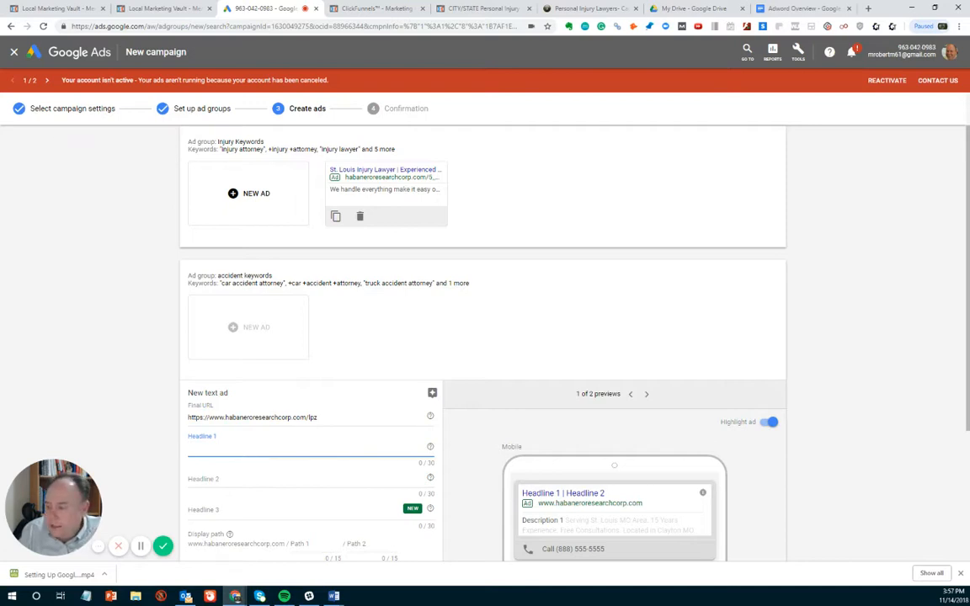
key("alt+Tab")
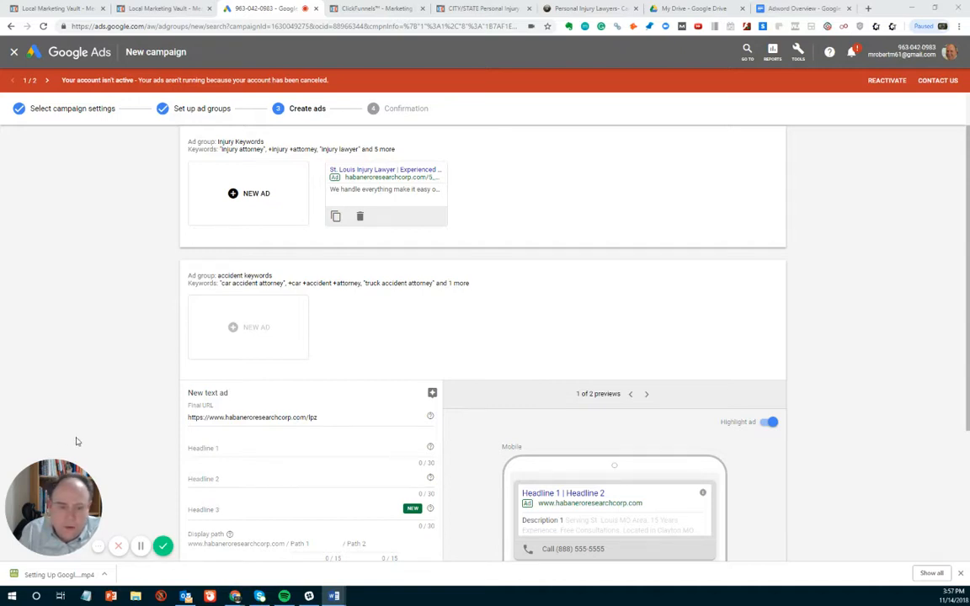
left_click(206, 450)
type("Accident Lawyer - Injured in a car accident?")
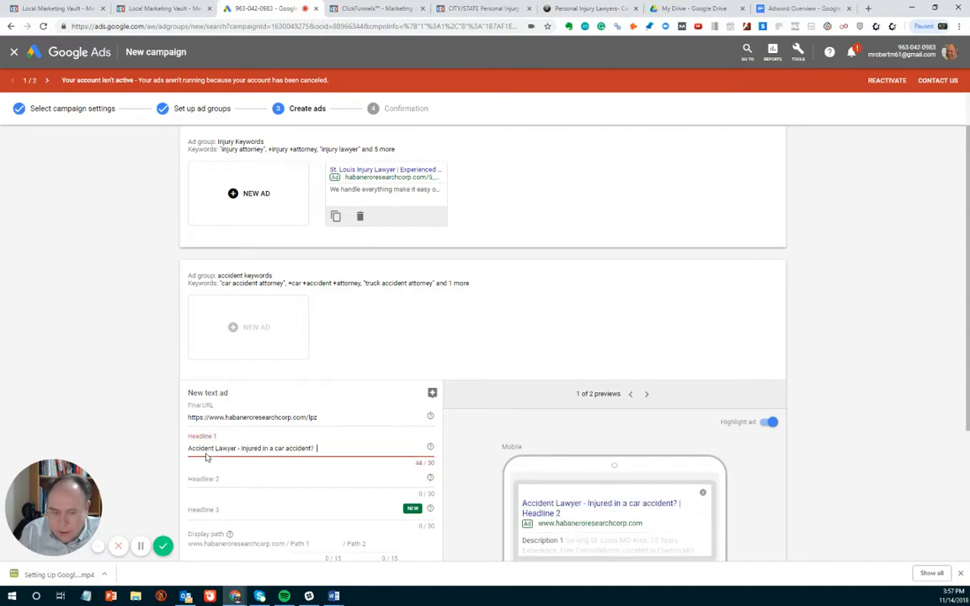
scroll(245, 412, "down", 2)
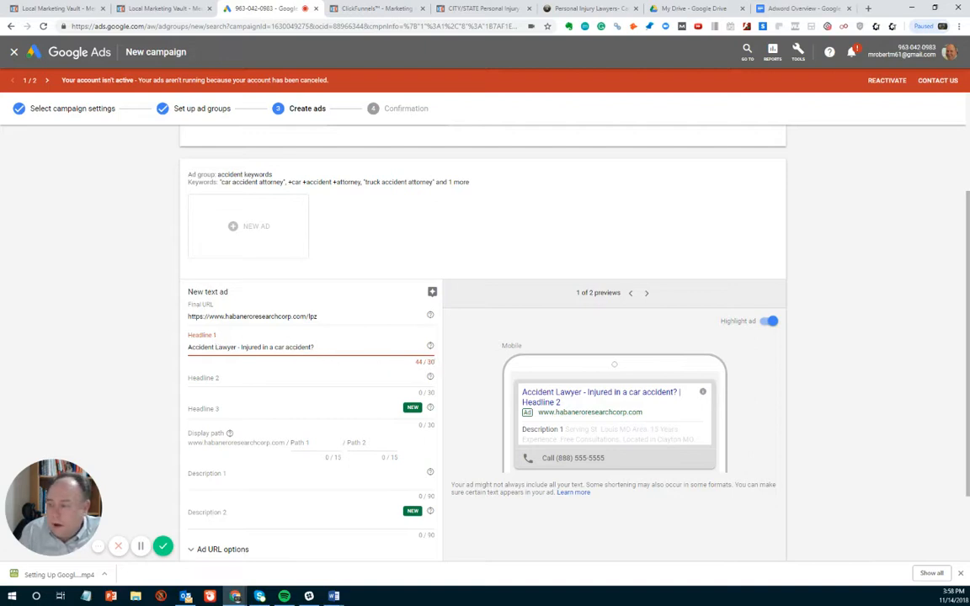
- Replace the accident ad's Headline 1 with "Injured in An Accident?" copied from the prepared ad text
key("alt+Tab")
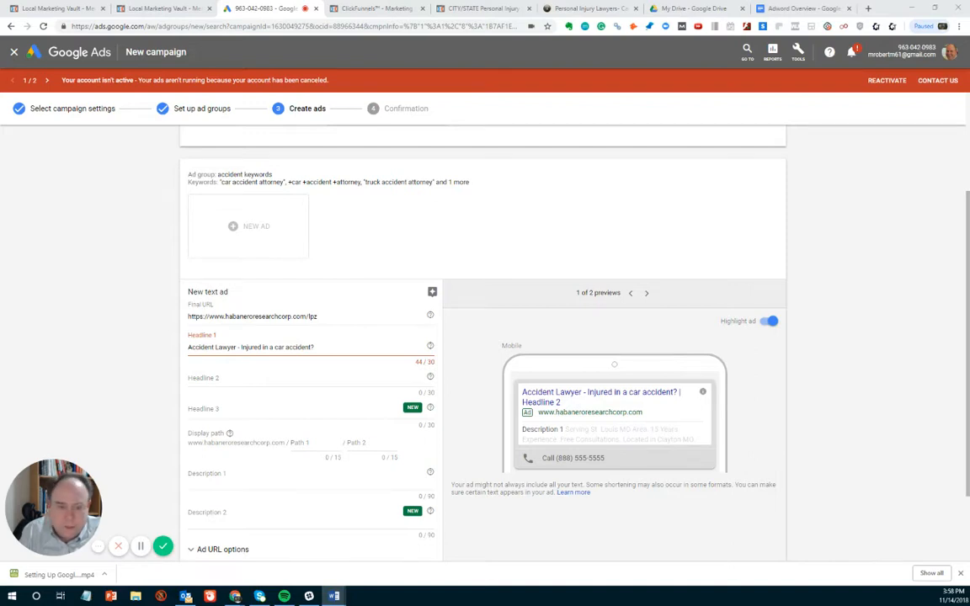
left_click_drag(331, 346, 135, 362)
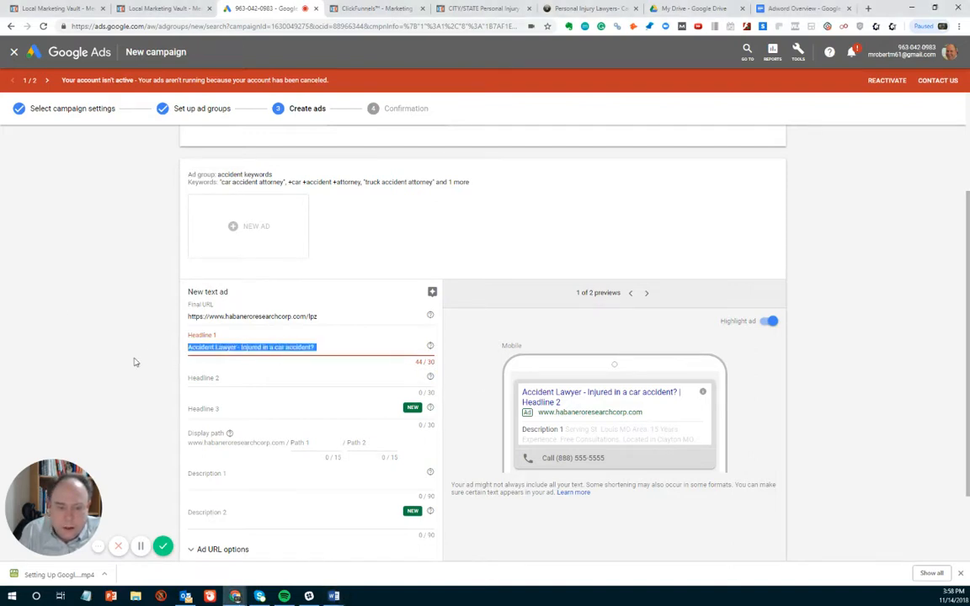
type("Injured in An Accident?")
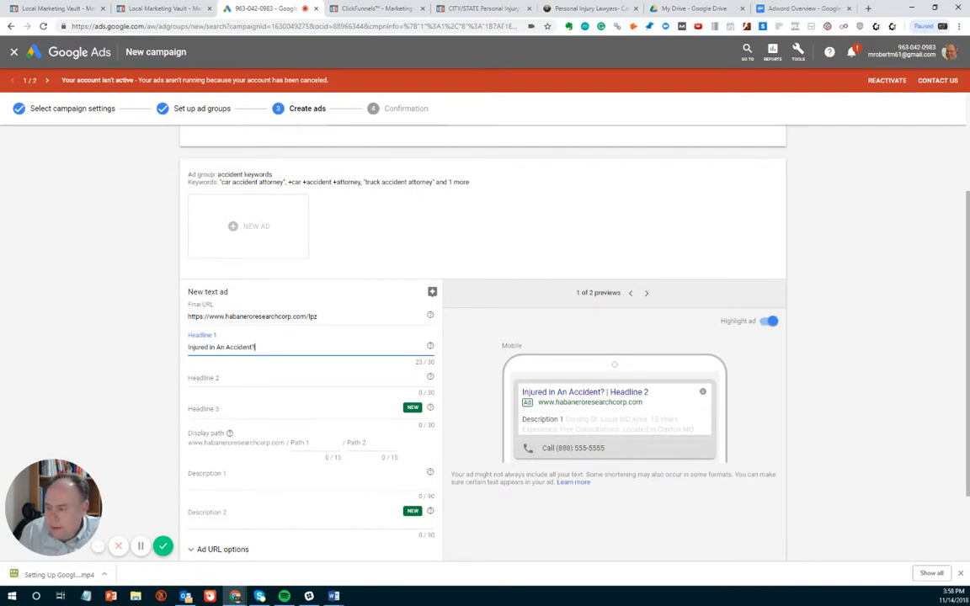
- Enter "Need A Good Lawyer" as Headline 2 of the accident ad
left_click(224, 378)
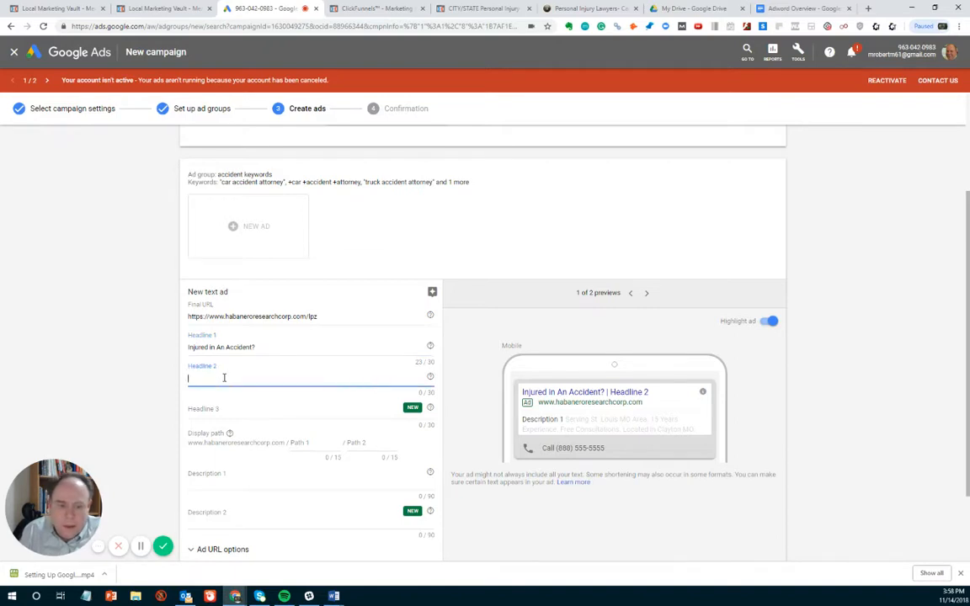
type("Nee")
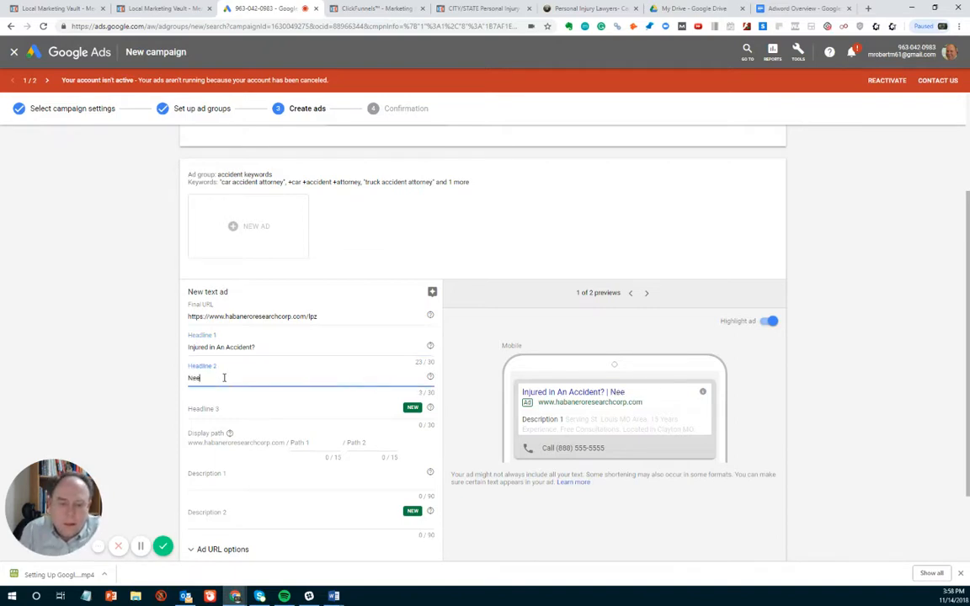
type("d A")
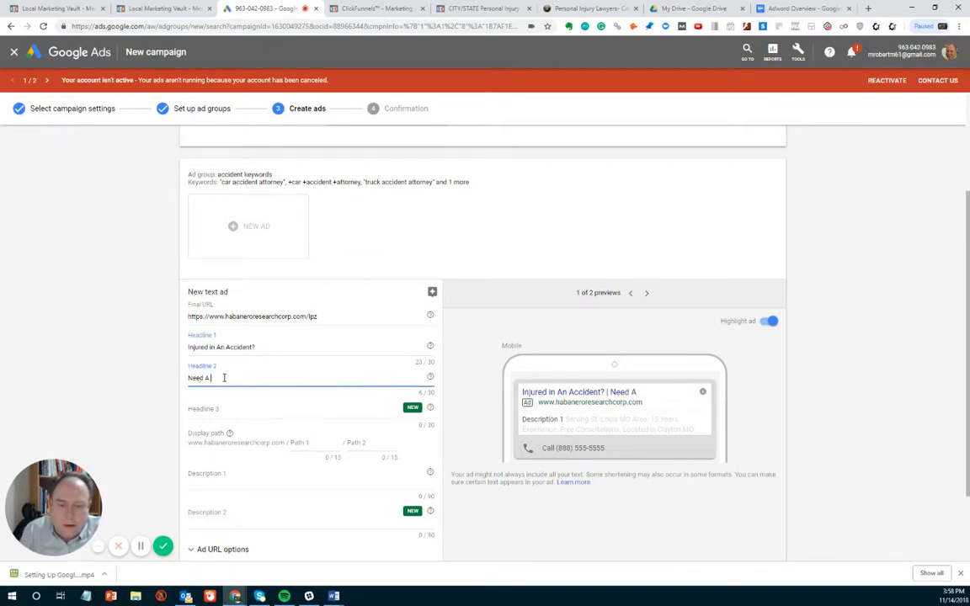
type(" Good Lawyer")
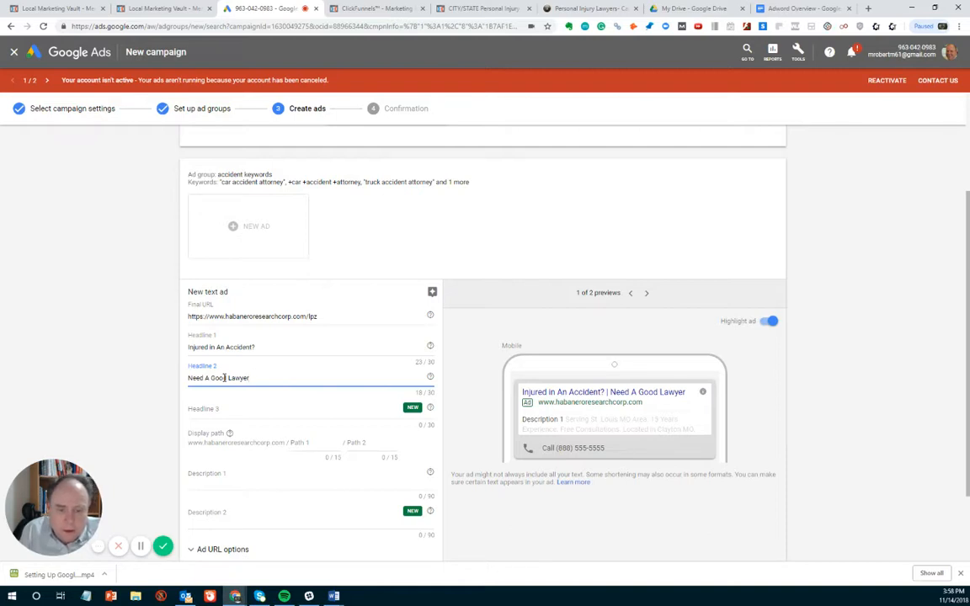
- Fill Headline 3 with the copied line "You deserve maximum compensation" and shorten "maximum" to "max"
left_click(216, 411)
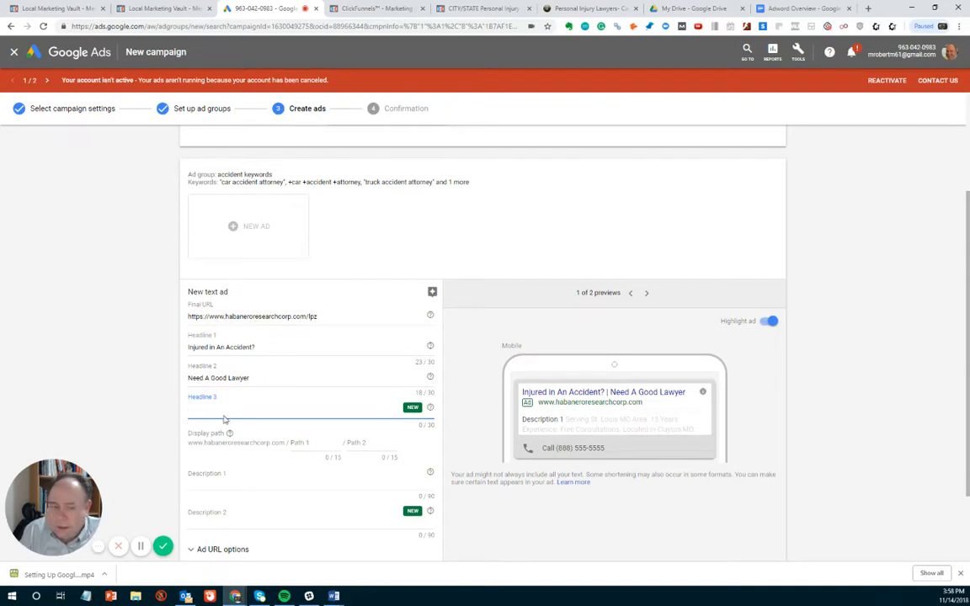
key("alt+Tab")
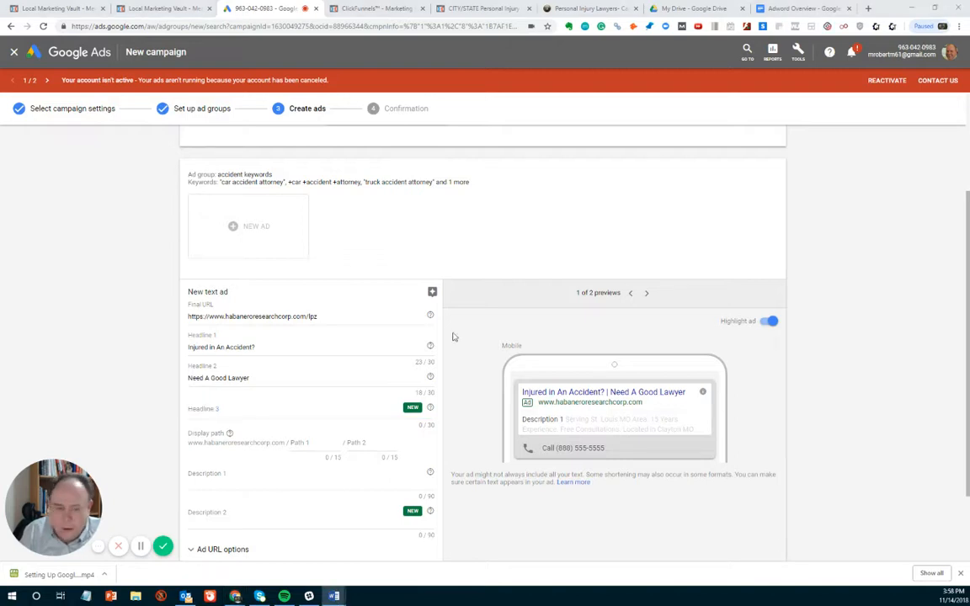
mouse_move(432, 347)
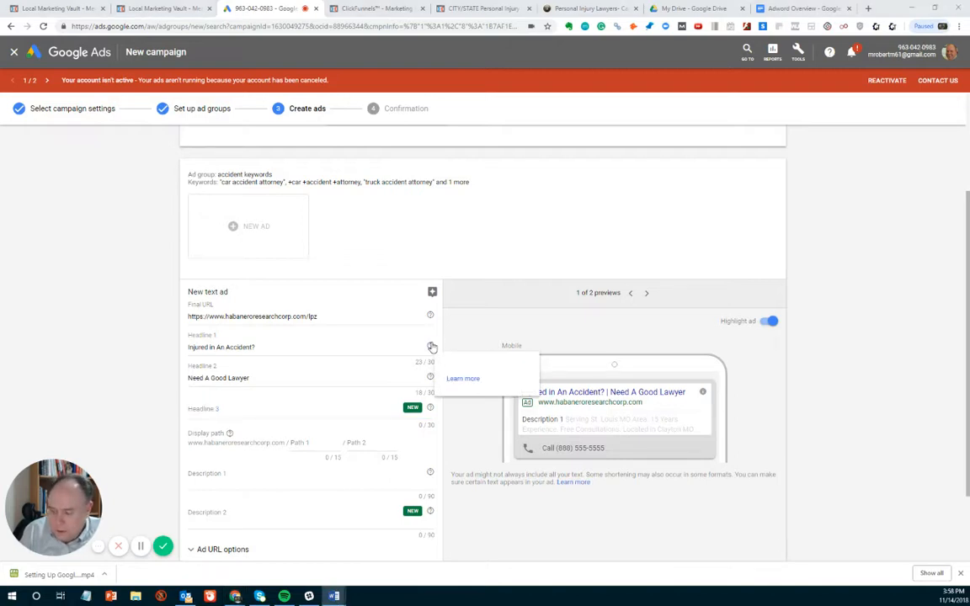
left_click(221, 412)
type("You deserve maximum compensation")
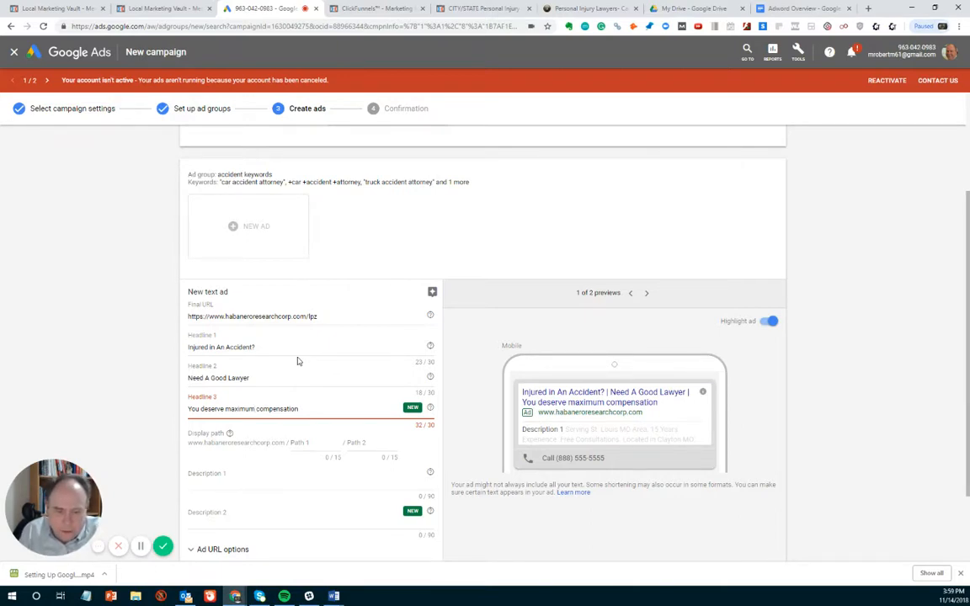
key("BackSpace")
key("BackSpace")
key("BackSpace")
key("BackSpace")
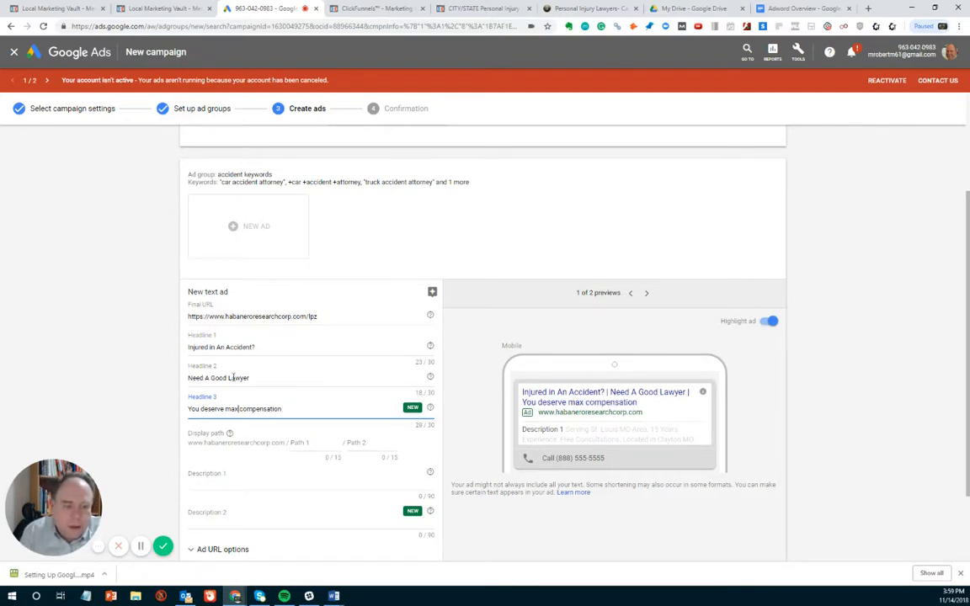
- Capitalize the words of Headline 3 so it reads "You Deserve Max Compensation"
left_click(219, 414)
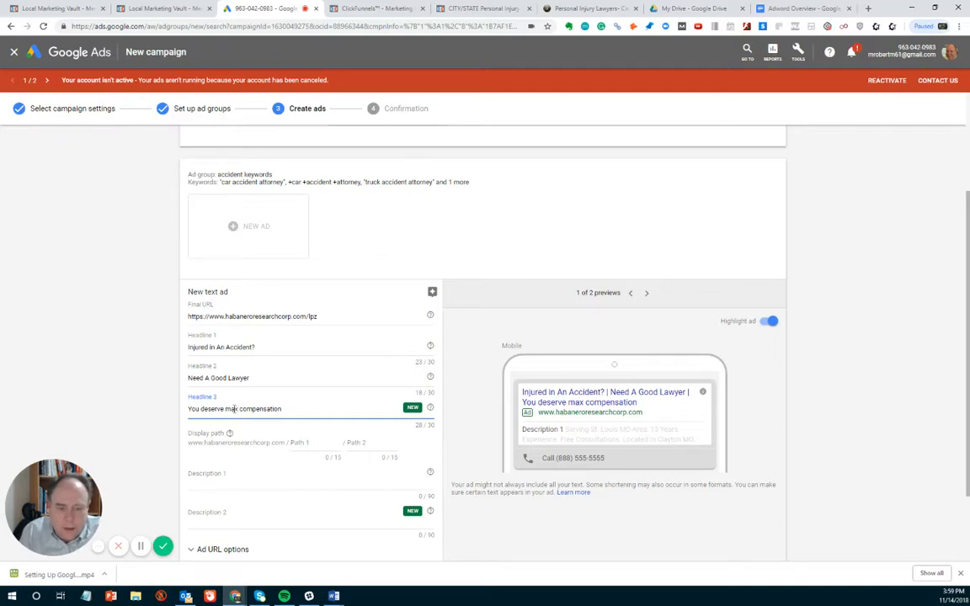
left_click_drag(247, 409, 244, 409)
key("BackSpace")
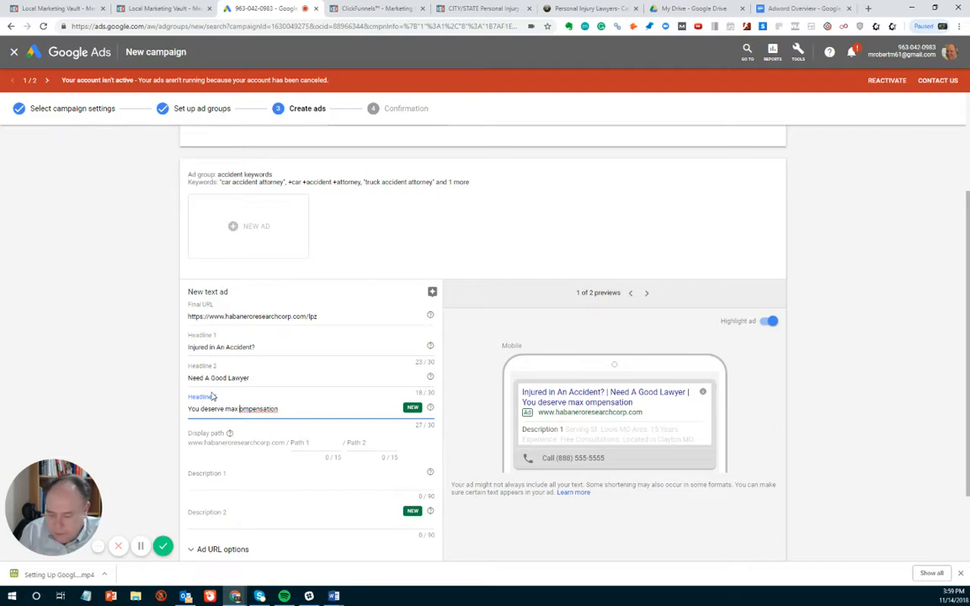
type("C")
key("Left")
key("Left")
key("Left")
key("Left")
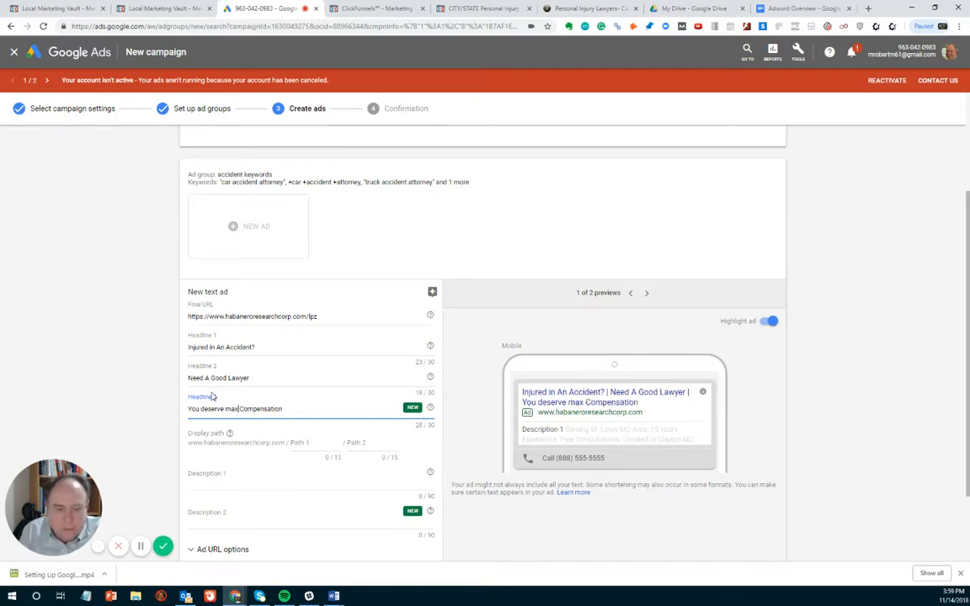
key("BackSpace")
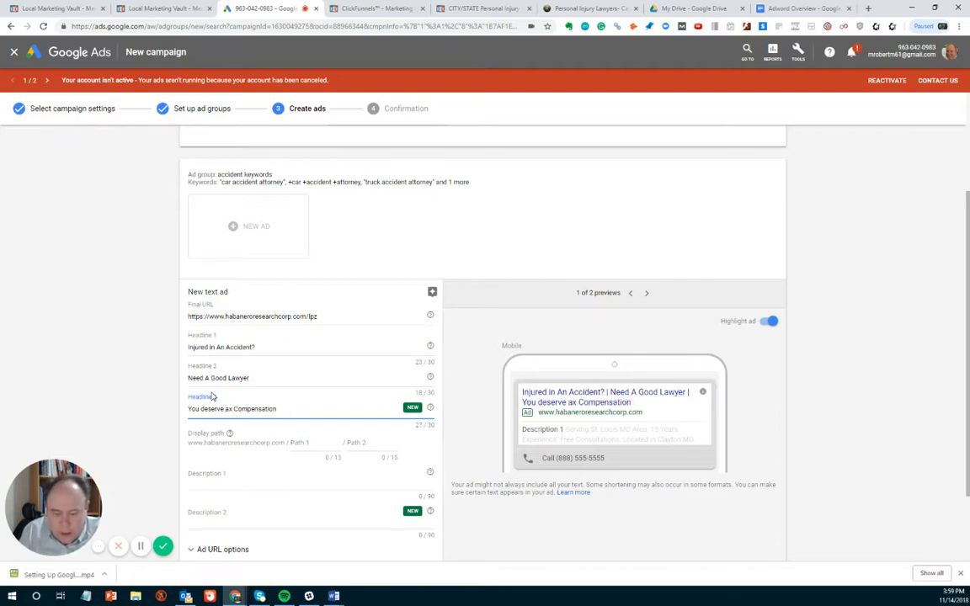
type("M")
key("Left")
key("Left")
key("Left")
key("Left")
key("Left")
key("Left")
key("Left")
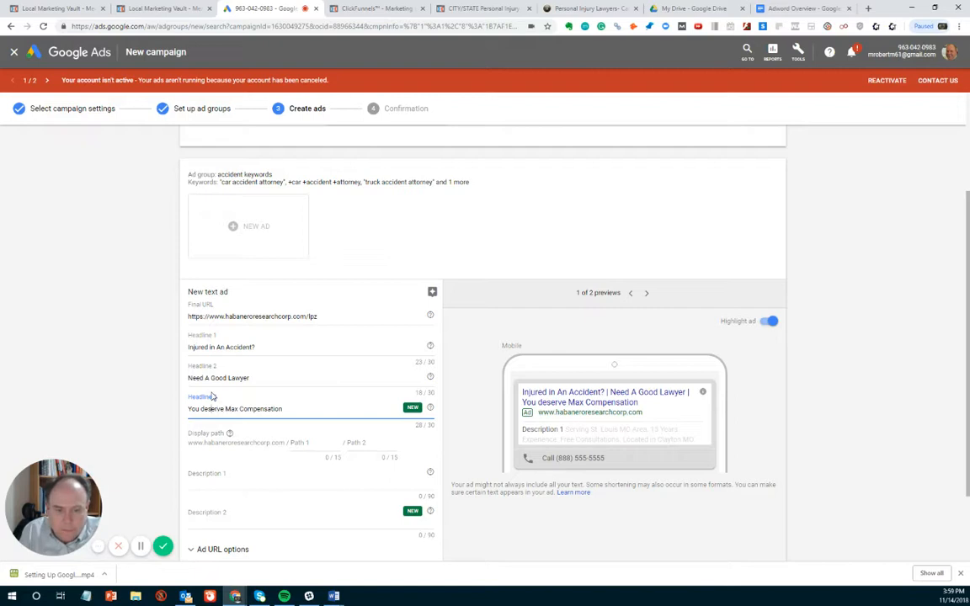
key("BackSpace")
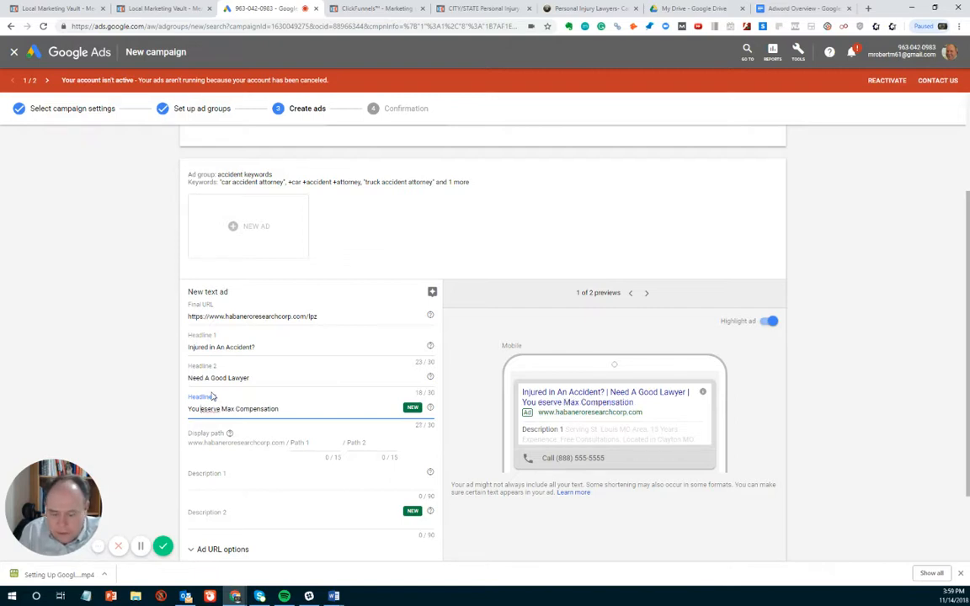
type("D")
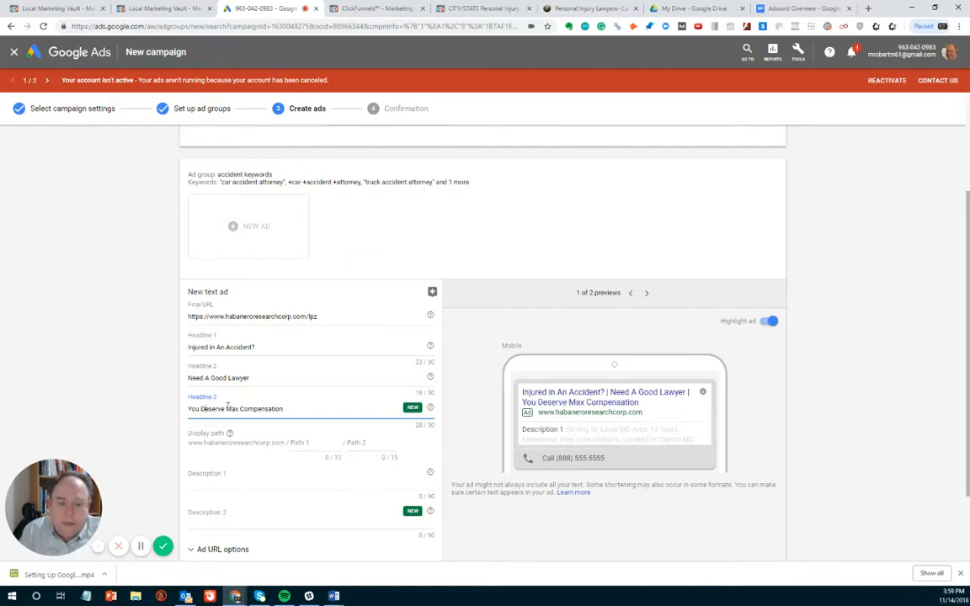
- Set the first display path of the accident ad to "5 Star Law Firm"
scroll(231, 401, "down", 2)
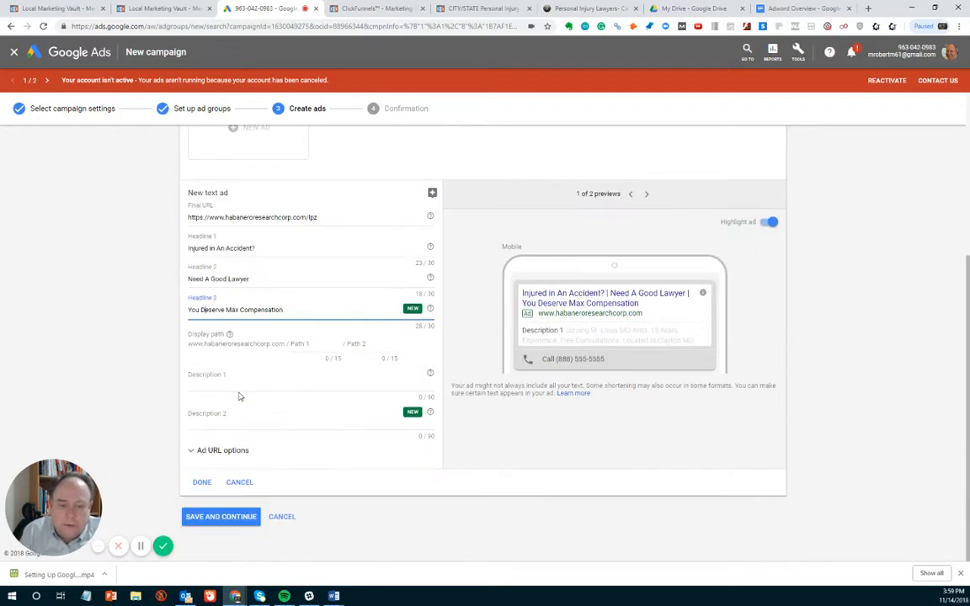
left_click(300, 341)
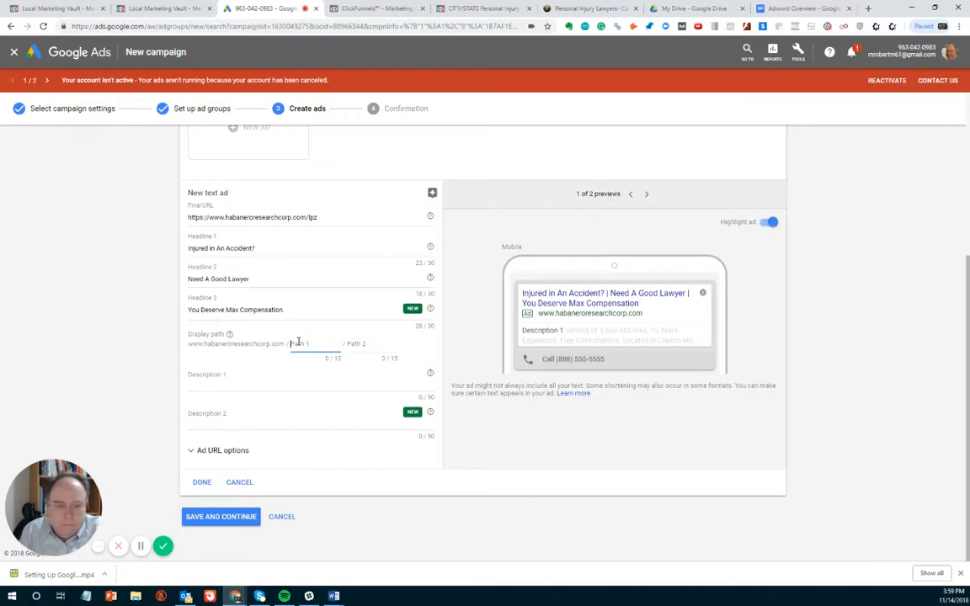
type("5_St")
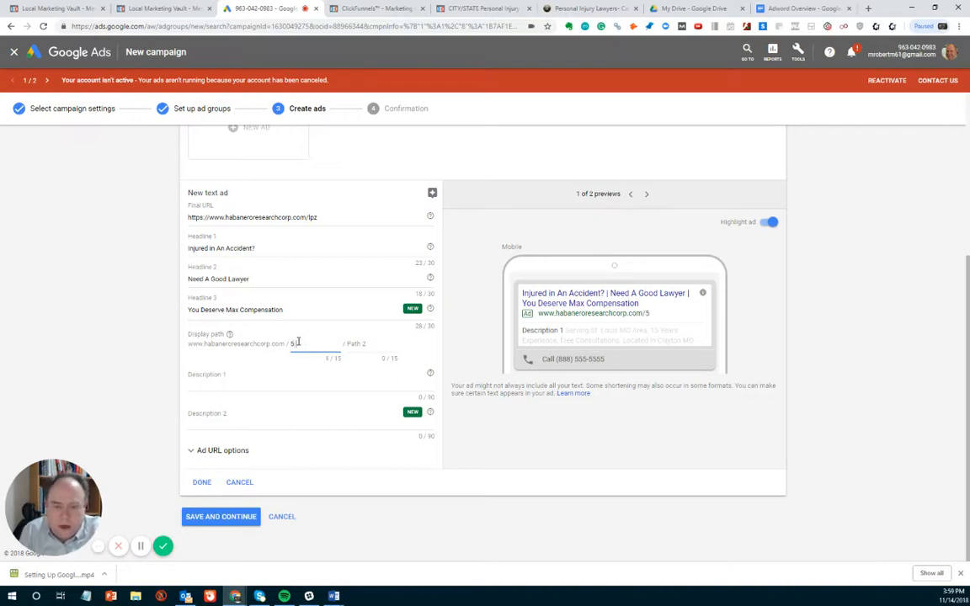
type("ar")
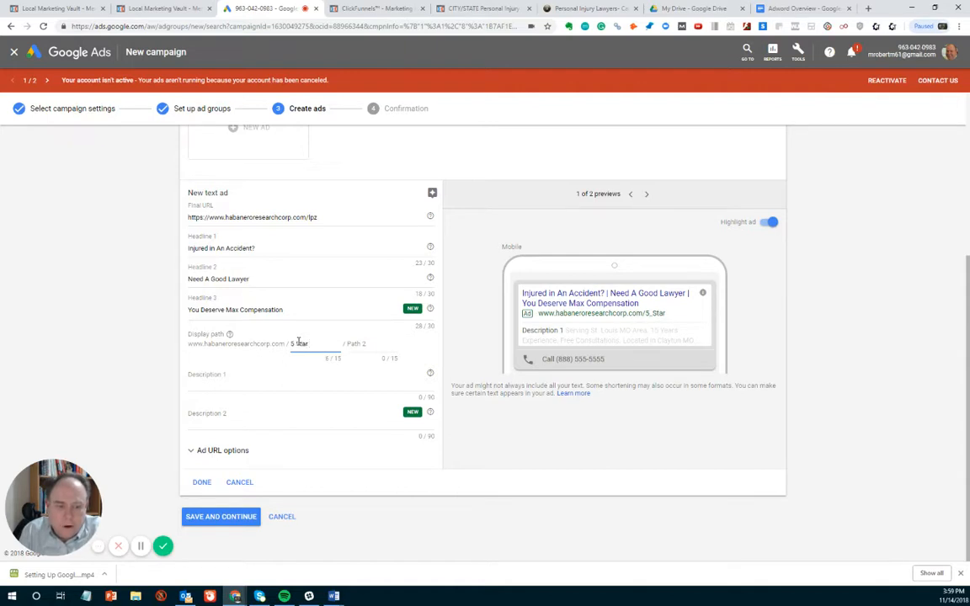
type(" Law Firm")
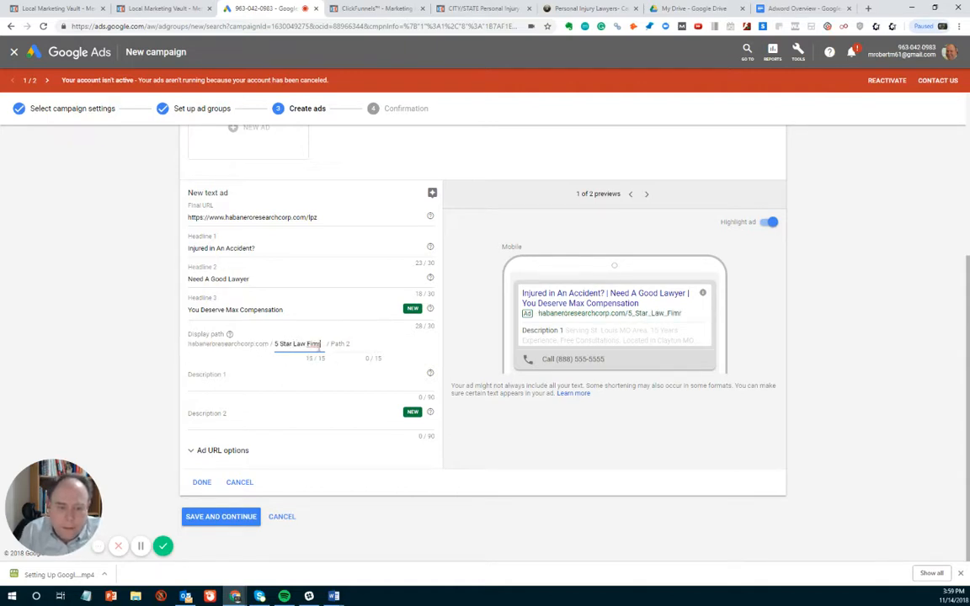
key("BackSpace")
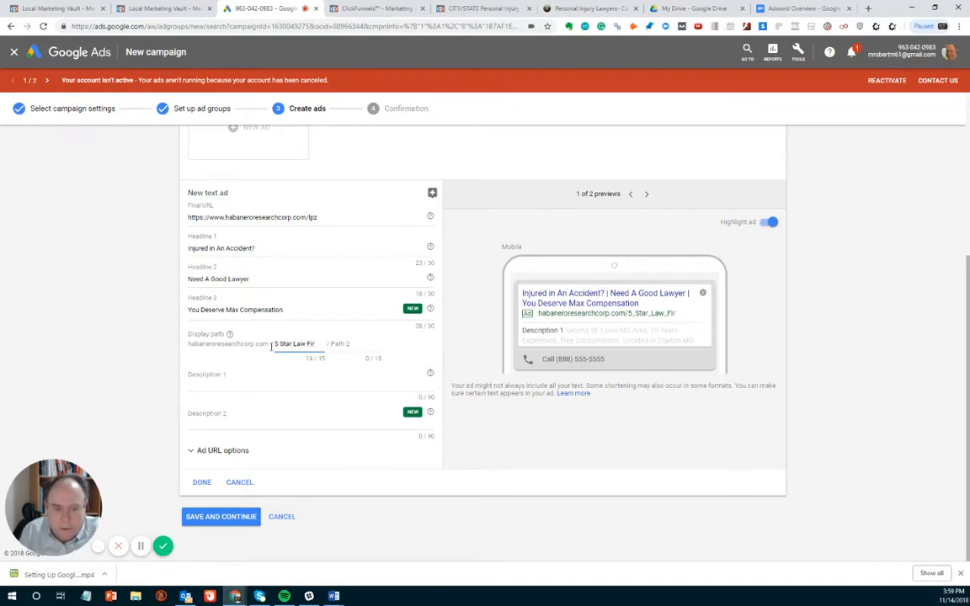
type("m")
- Set the accident ad's second display path to "St Louis Lawyer", without a period so it fits the character limit
key("Tab")
type("St")
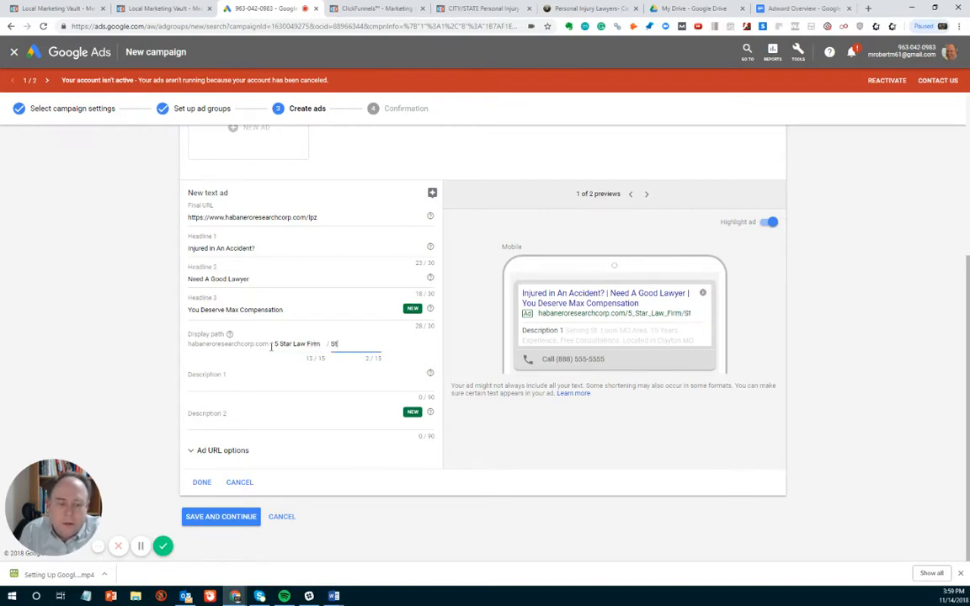
type(". Louis")
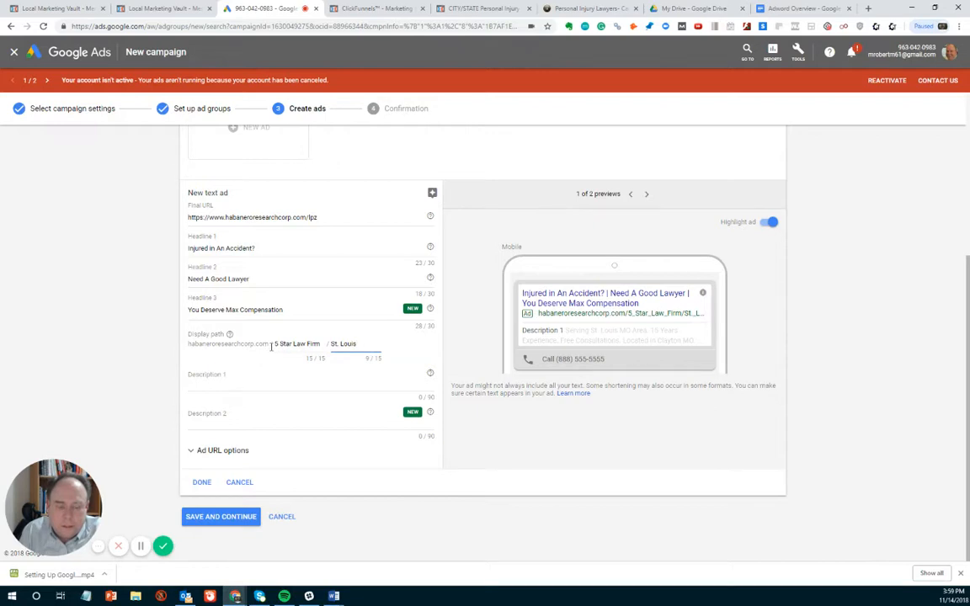
type(" Lawyer")
key("BackSpace")
key("BackSpace")
key("BackSpace")
key("BackSpace")
key("BackSpace")
key("BackSpace")
key("BackSpace")
key("BackSpace")
key("BackSpace")
key("BackSpace")
key("BackSpace")
key("BackSpace")
key("BackSpace")
key("BackSpace")
type("La")
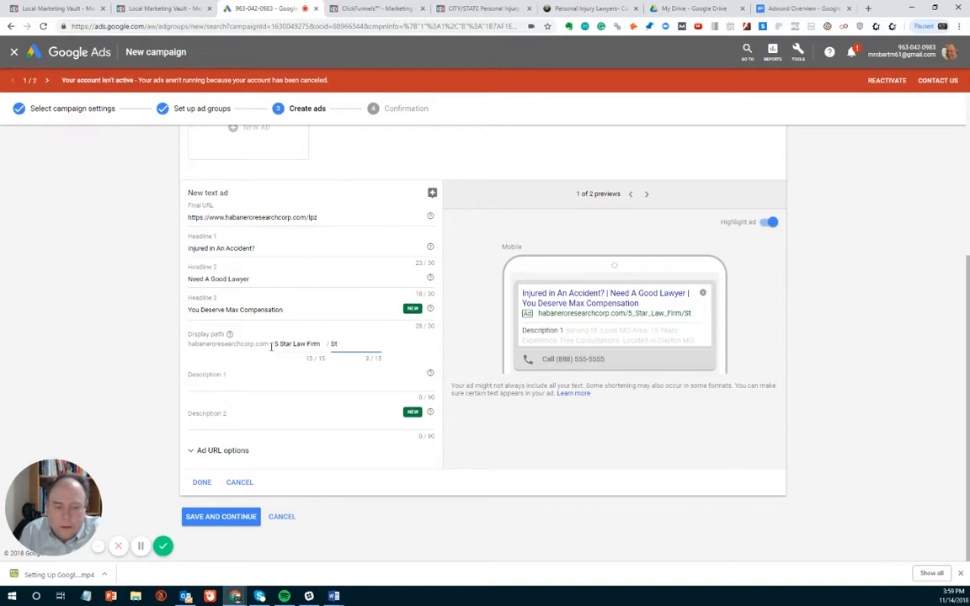
type("uis Lawyer")
- Fill Description 1 of the accident ad with "Car Accident, Truck Accidents, Motorcycle Accidents" copied from the prepared ad text
left_click(225, 380)
key("alt+Tab")
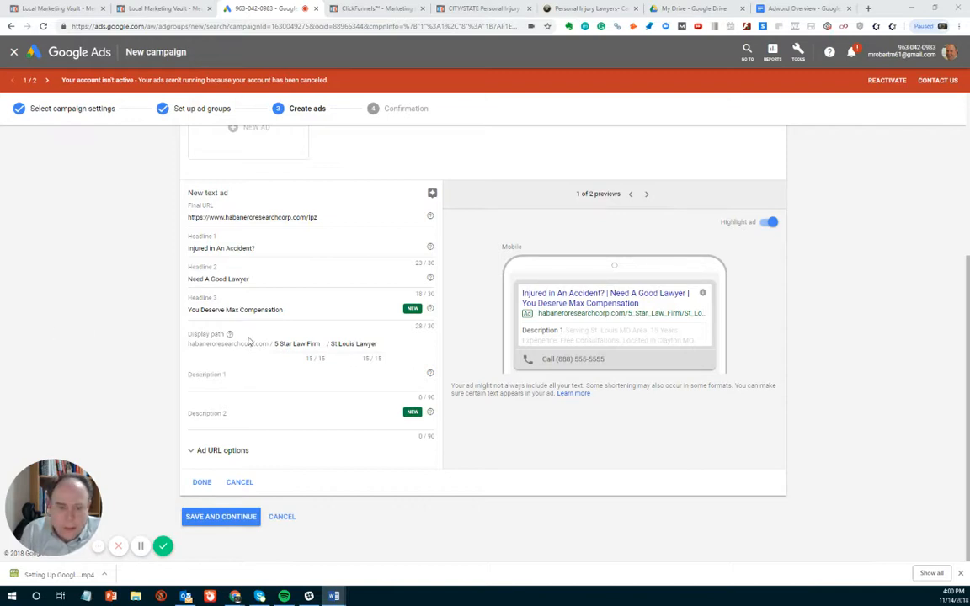
left_click(233, 378)
type("Car Accident, Truck Accidents, Motorcycle Accidents")
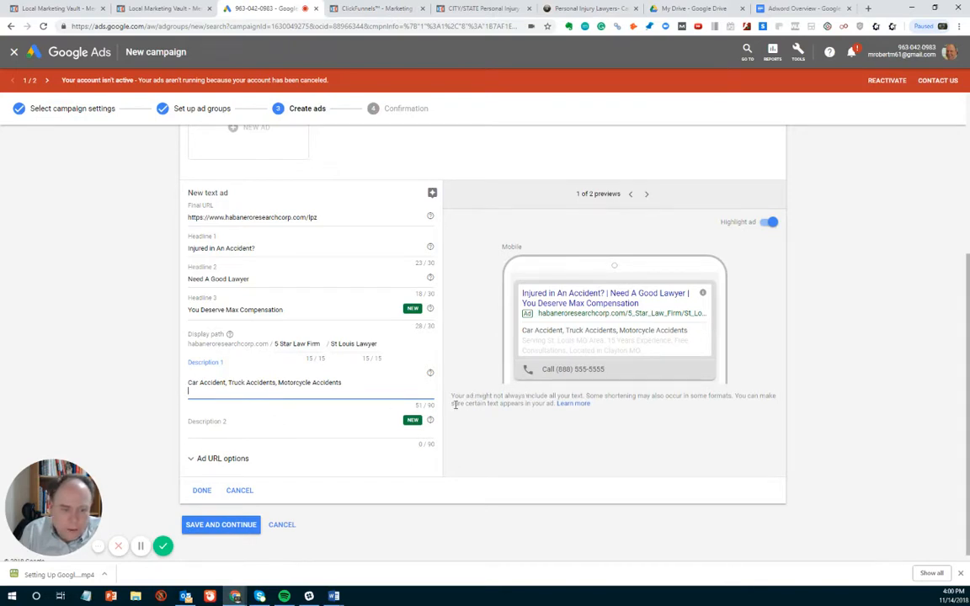
key("Return")
- Fill Description 2 of the accident ad with the same copied line, "Car Accident, Truck Accidents, Motorcycle Accidents"
key("alt+Tab")
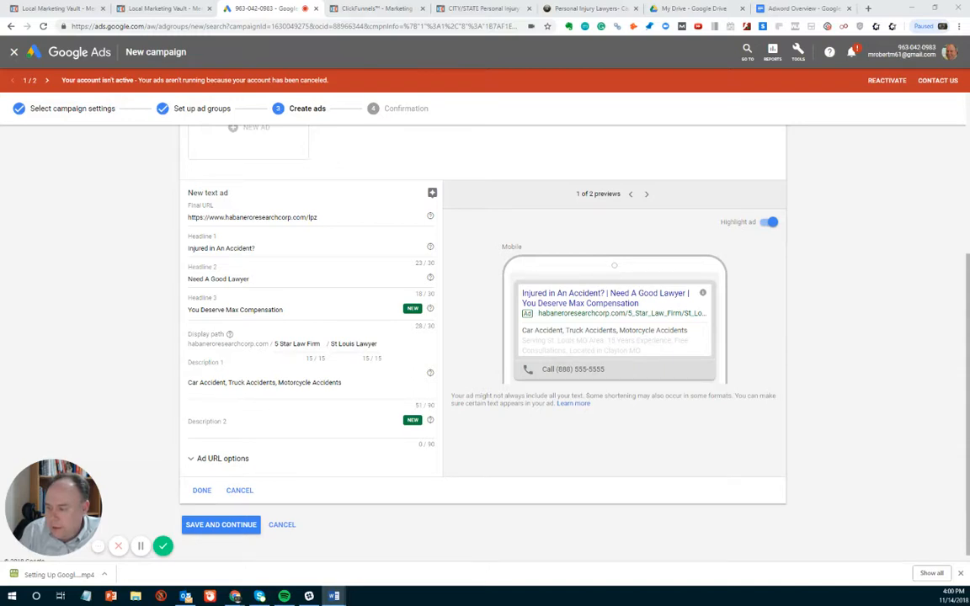
left_click(216, 424)
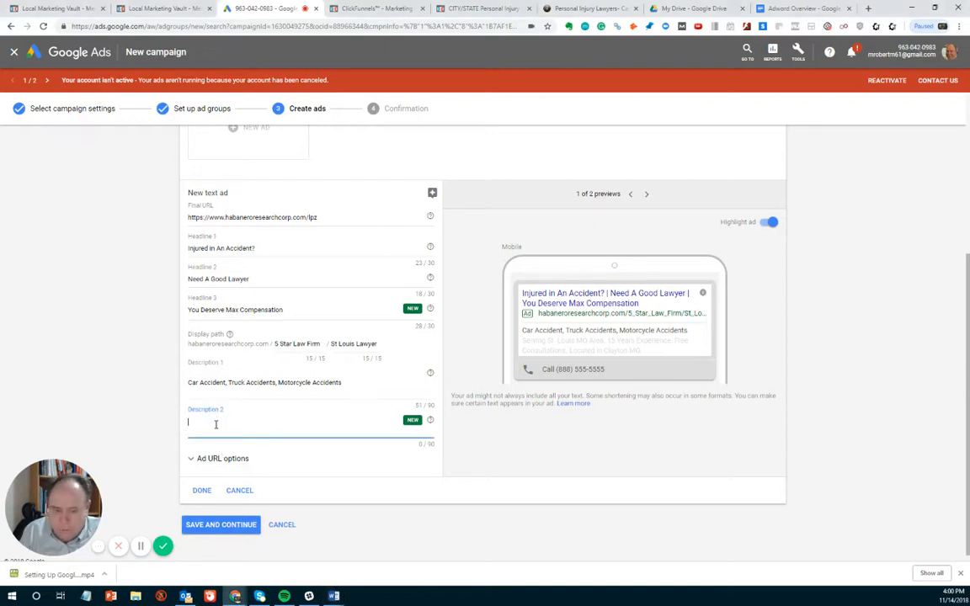
type("Car Accident, Truck Accidents, Motorcycle Accidents")
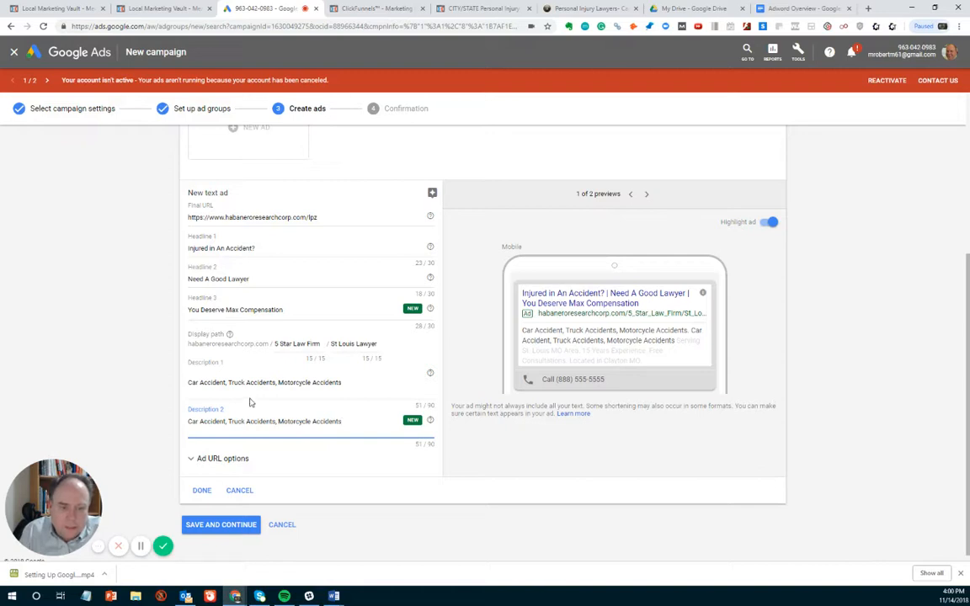
- Check the accident ad's desktop and mobile previews and finish creating the ad
scroll(250, 403, "down", 1)
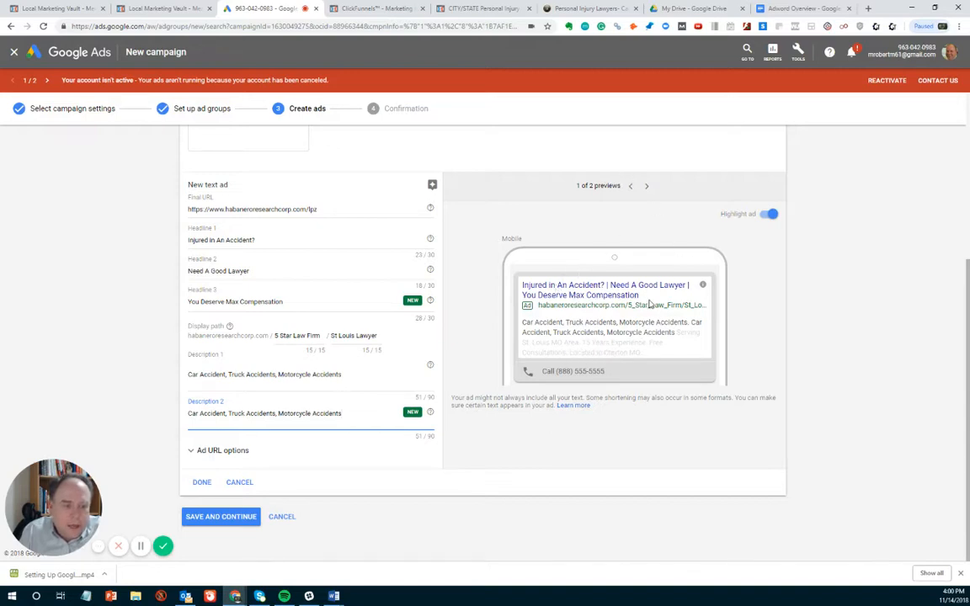
left_click(647, 187)
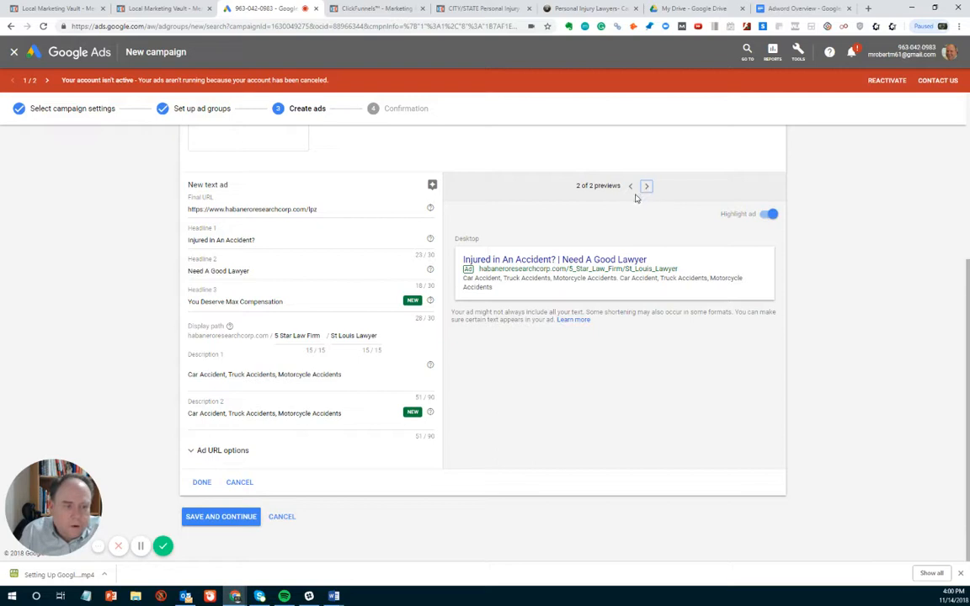
left_click(633, 190)
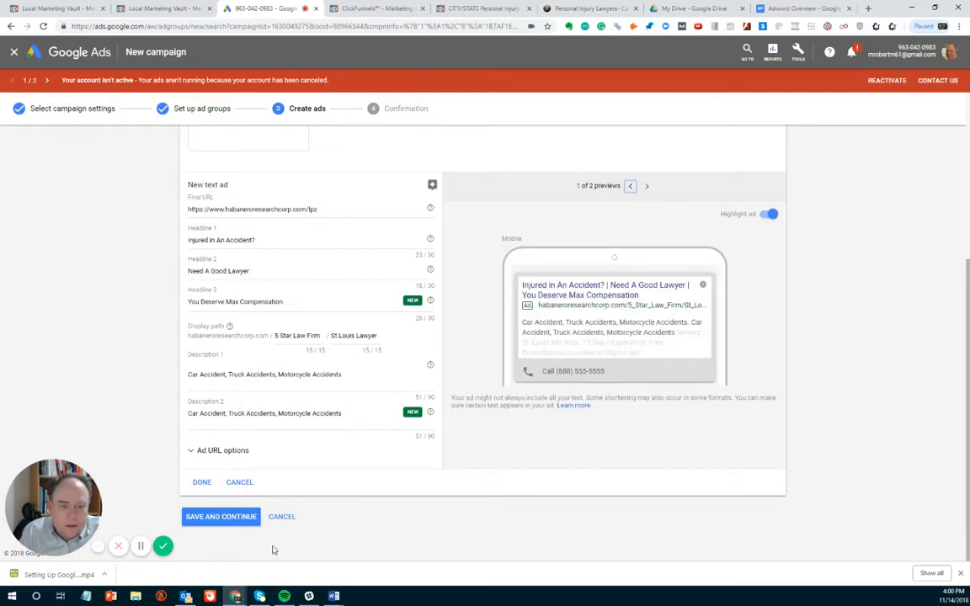
left_click(200, 484)
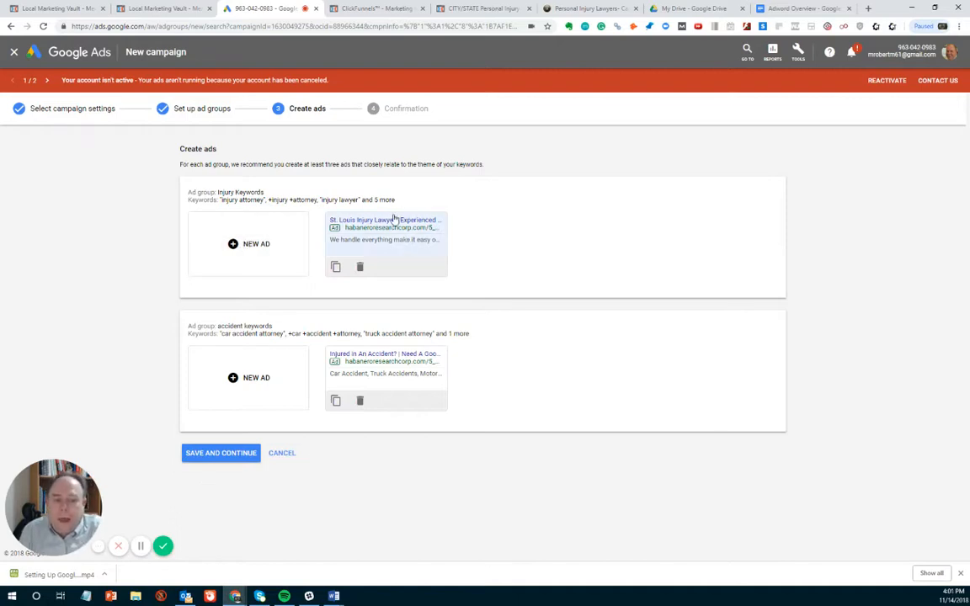
- Duplicate the existing ad in the Injury Keywords group and replace the copy's Headline 1 with the copied text "Injured in An Accident?"
left_click(336, 267)
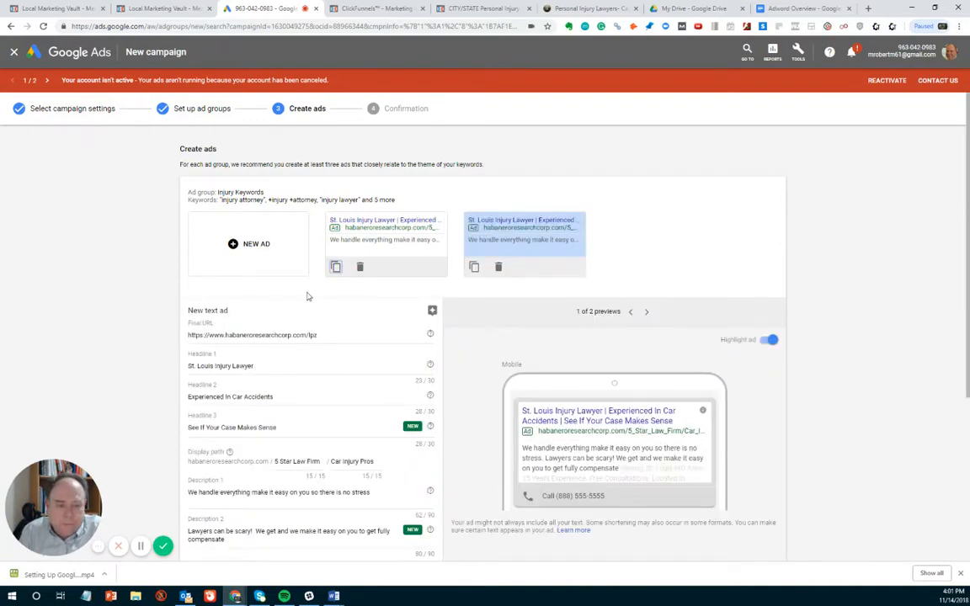
scroll(308, 297, "down", 2)
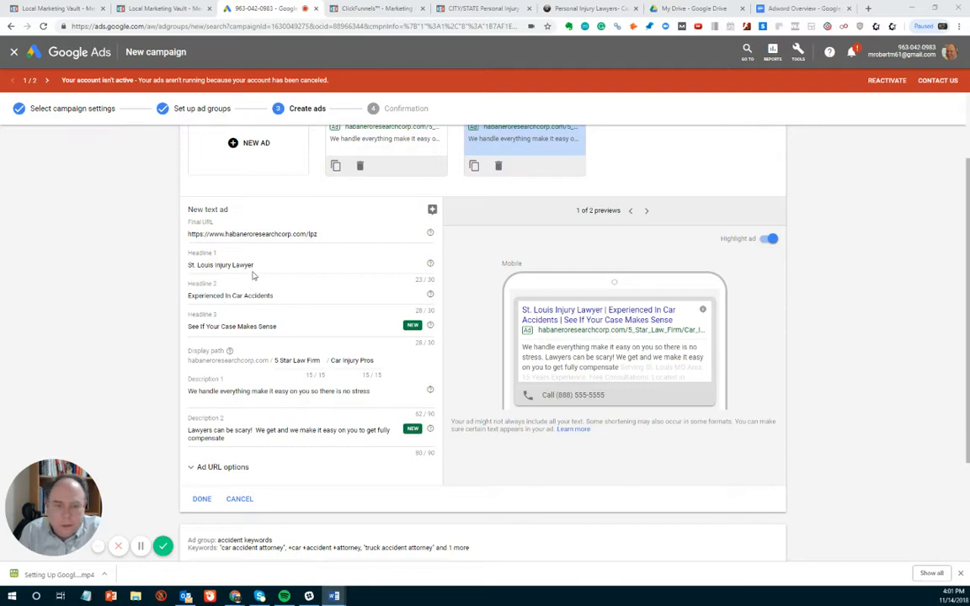
left_click(228, 253)
left_click_drag(278, 296, 184, 298)
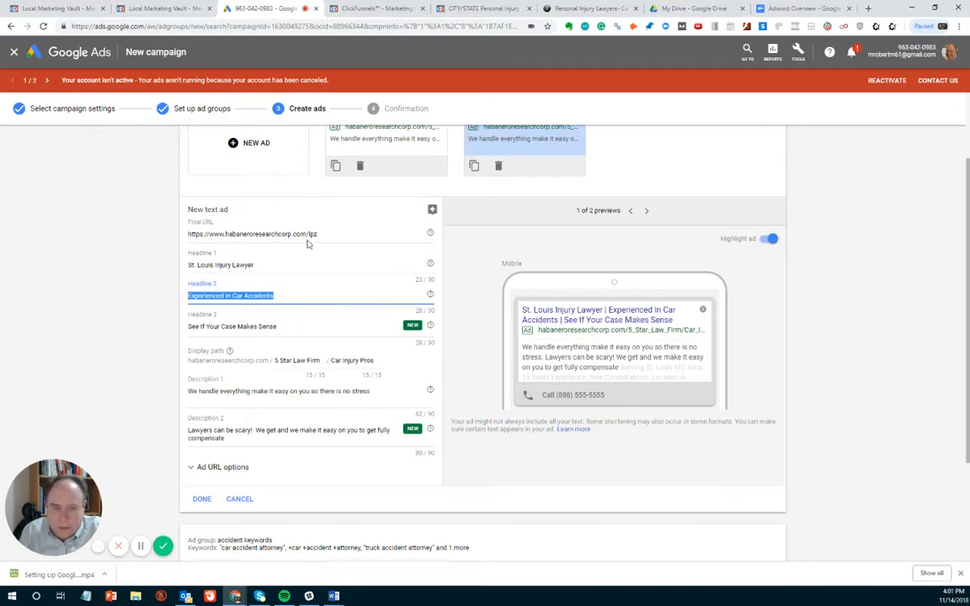
left_click(263, 265)
left_click_drag(258, 265, 190, 265)
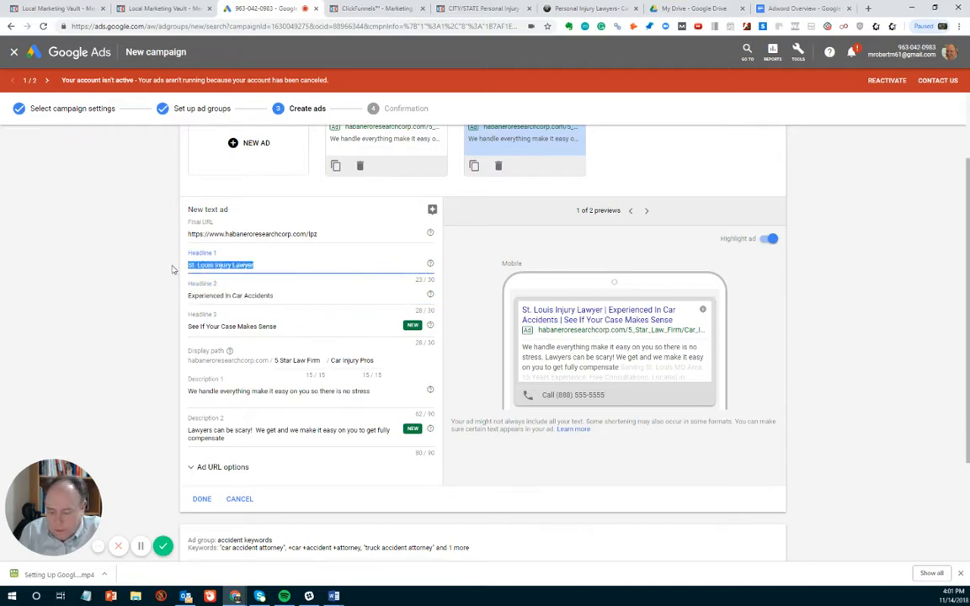
type("Injured In An Accident?")
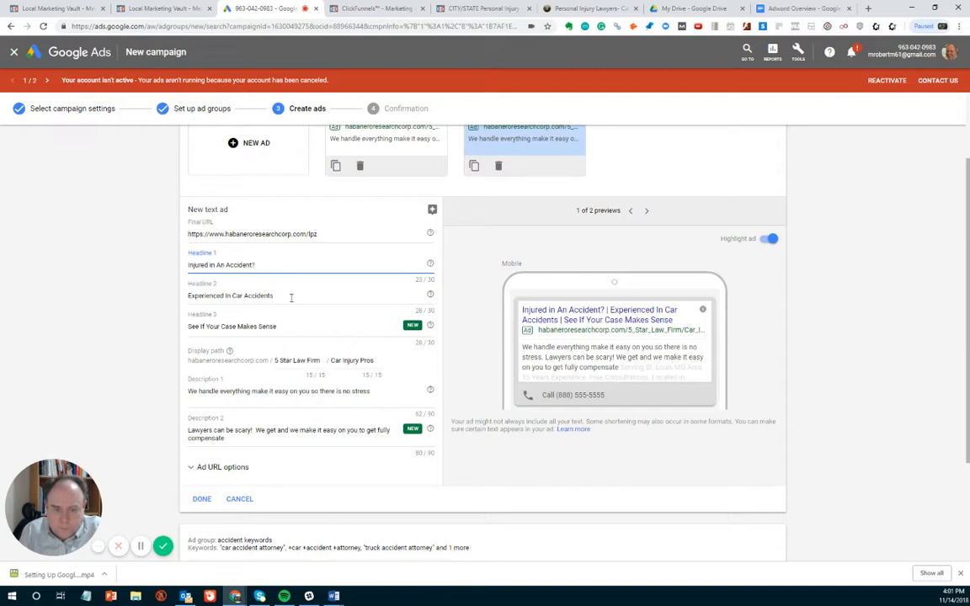
- Replace Headline 2 of the duplicated injury ad with "Best Injury Attorney Call Now"
left_click_drag(291, 297, 172, 301)
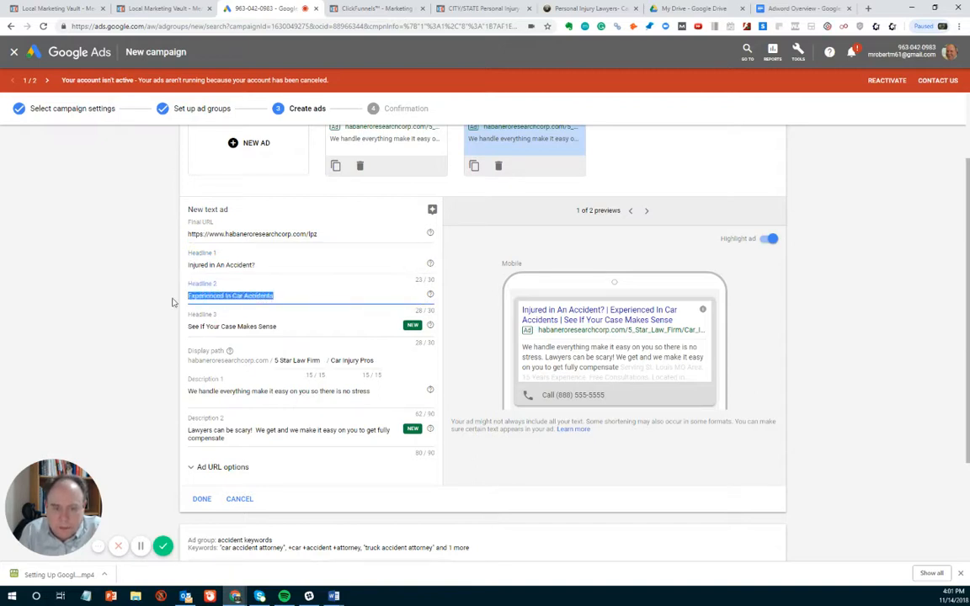
type("Best")
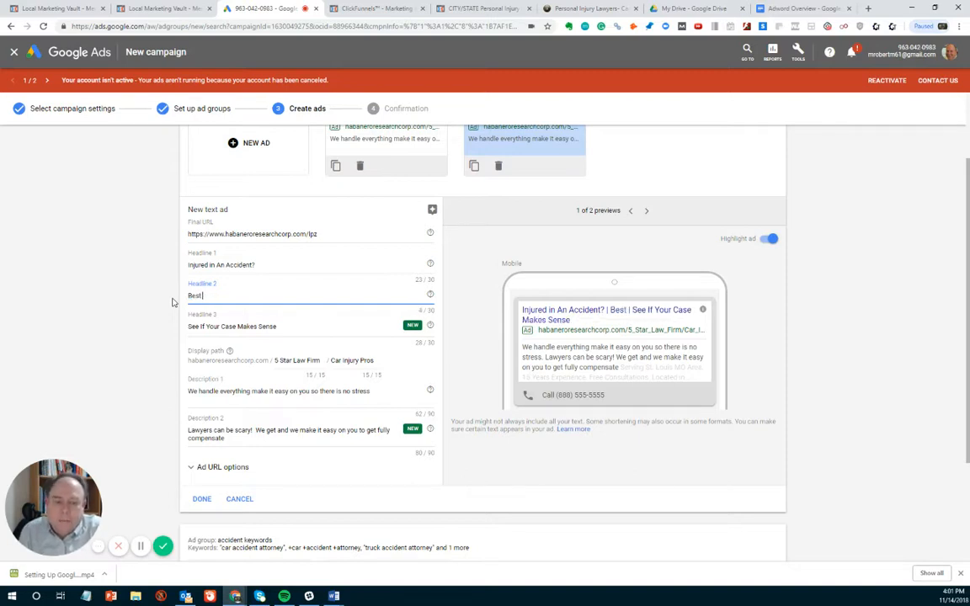
type(" Injury ")
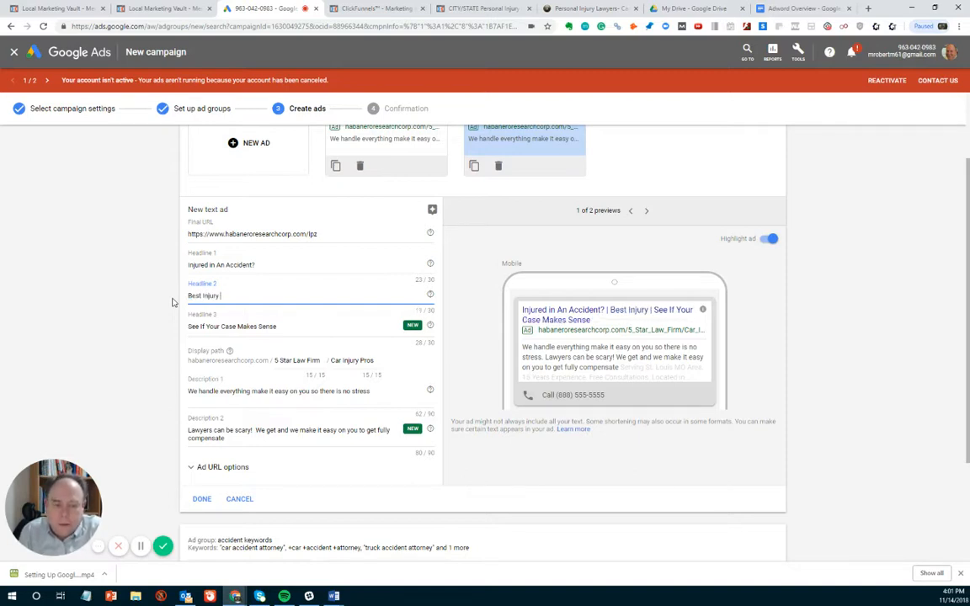
type("Attorney")
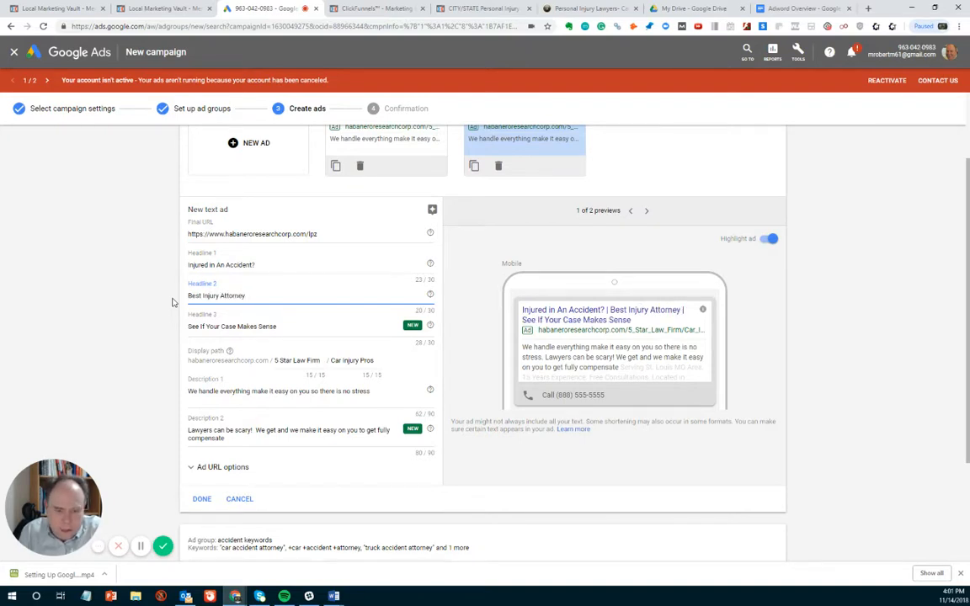
type(" Call Now")
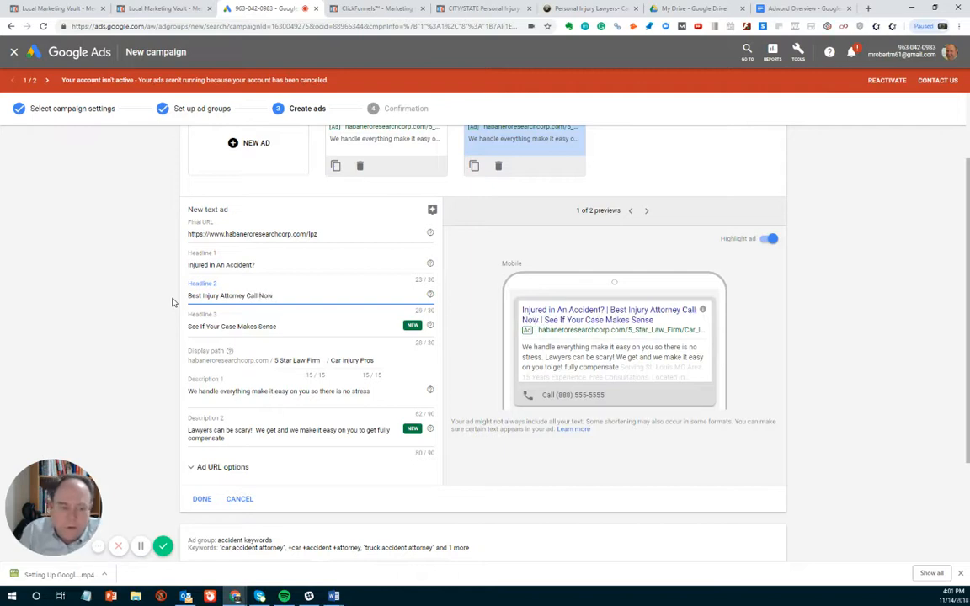
- Review the duplicated ad's remaining text and finish adding it to the Injury Keywords ad group
left_click(282, 328)
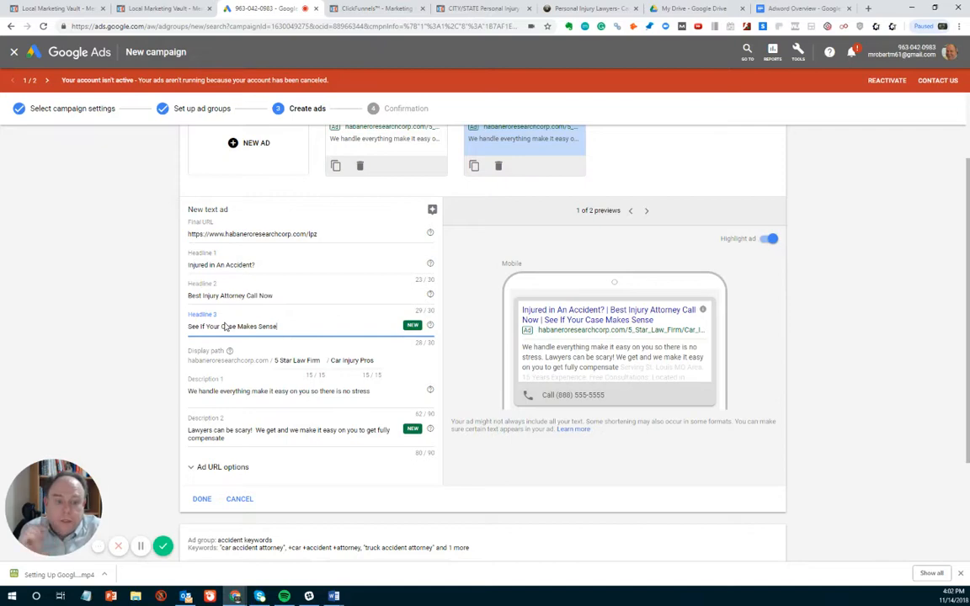
scroll(344, 264, "up", 1)
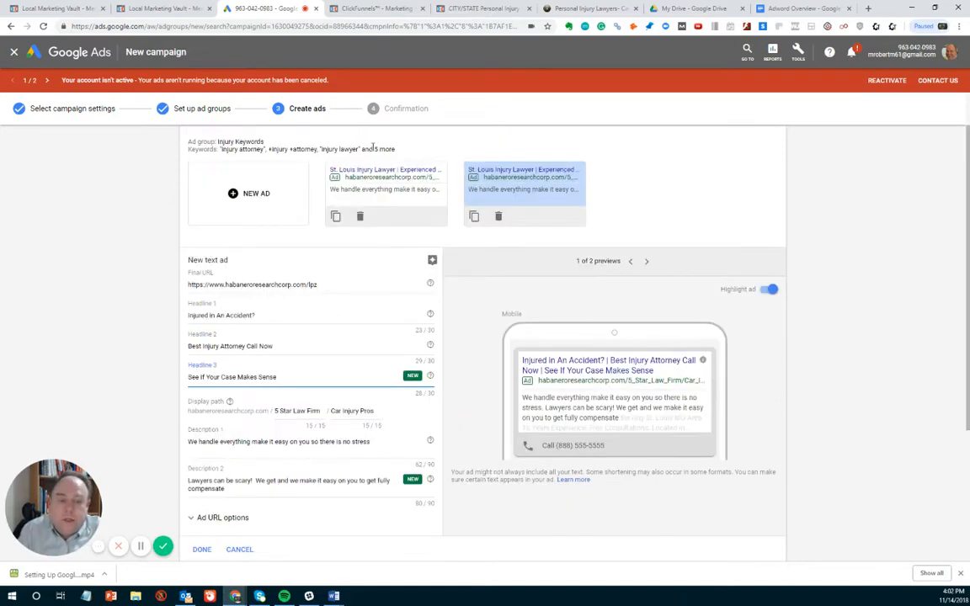
scroll(364, 375, "down", 2)
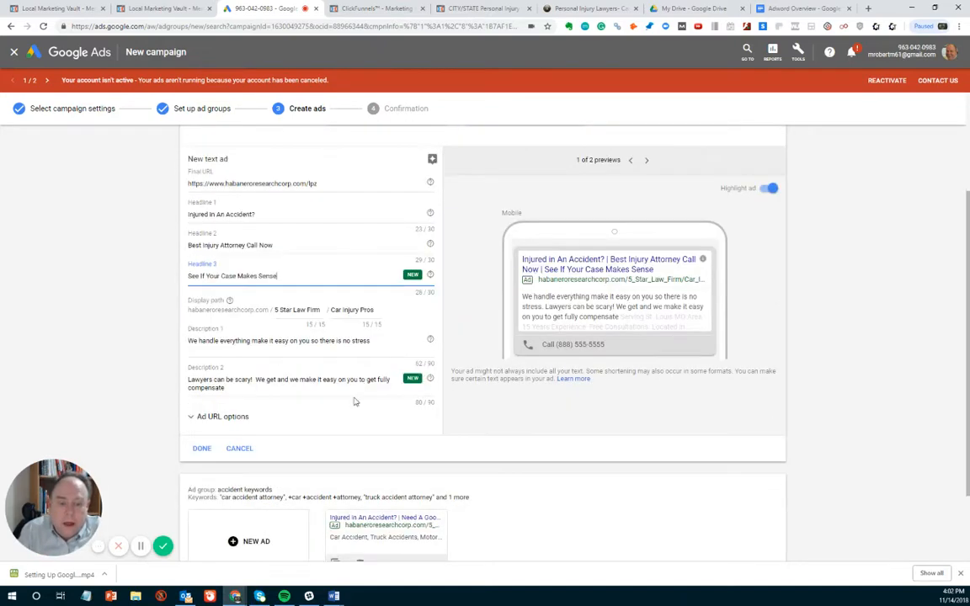
left_click(200, 448)
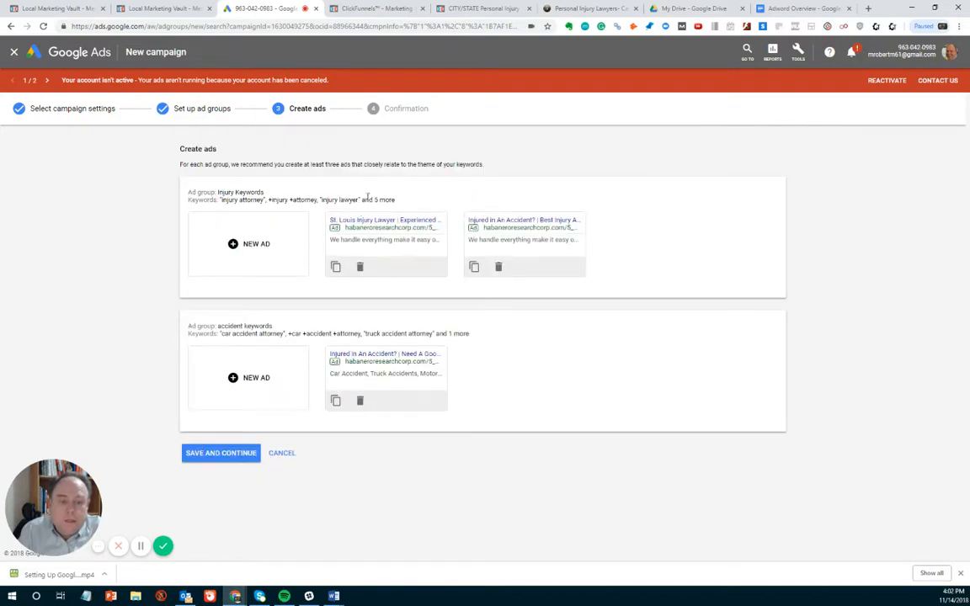
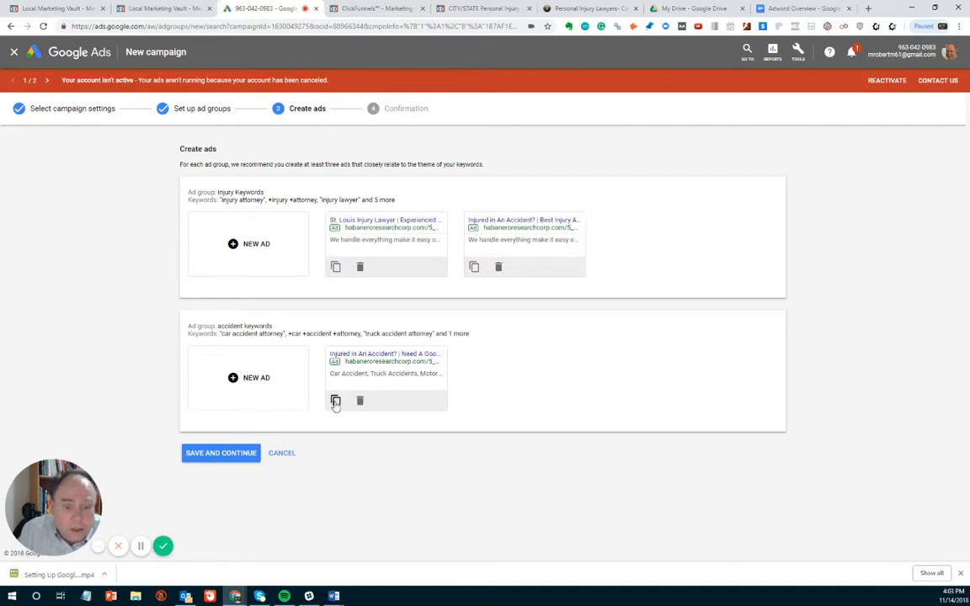
- Duplicate the ad in the accident keywords group and replace the copy's Headline 1 with the copied text "Accident Lawyer - Injured in a car accident?"
left_click(335, 402)
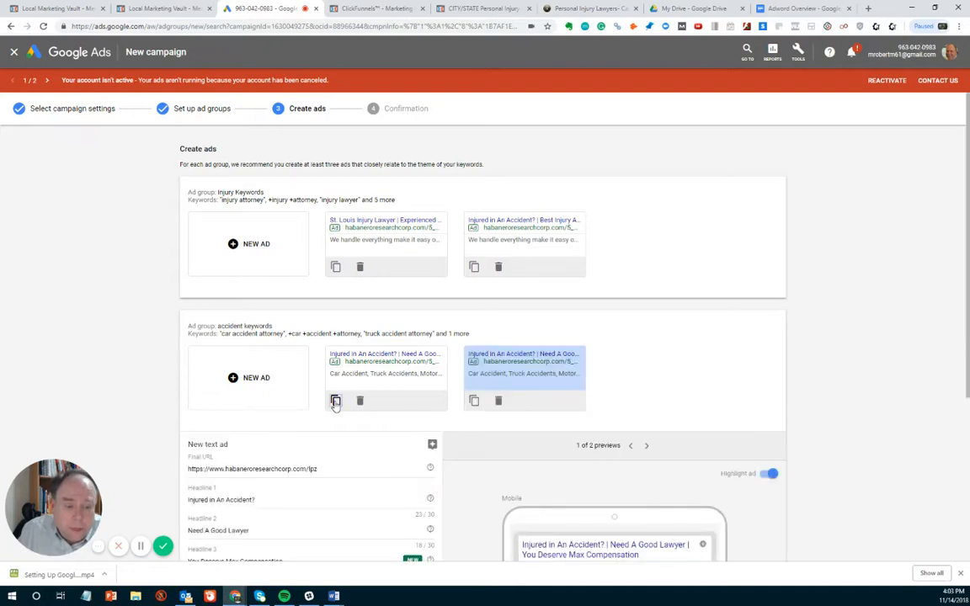
scroll(335, 401, "down", 3)
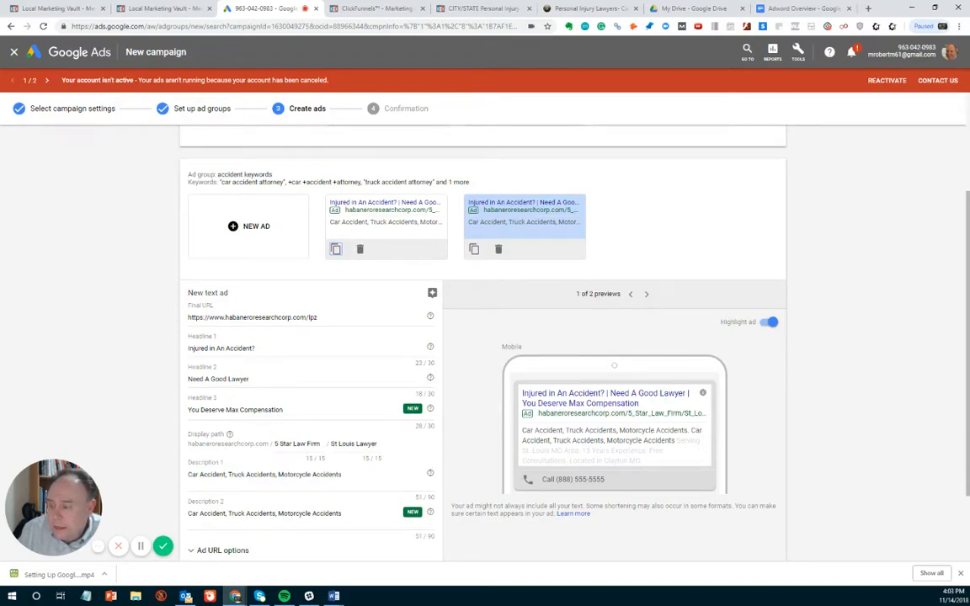
key("alt+Tab")
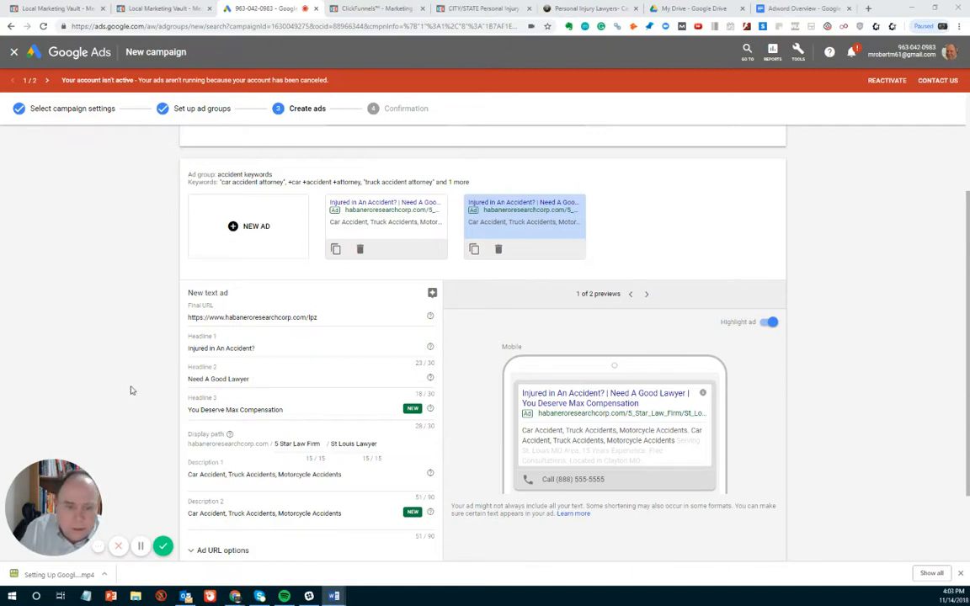
left_click_drag(274, 347, 160, 349)
key("ctrl+v")
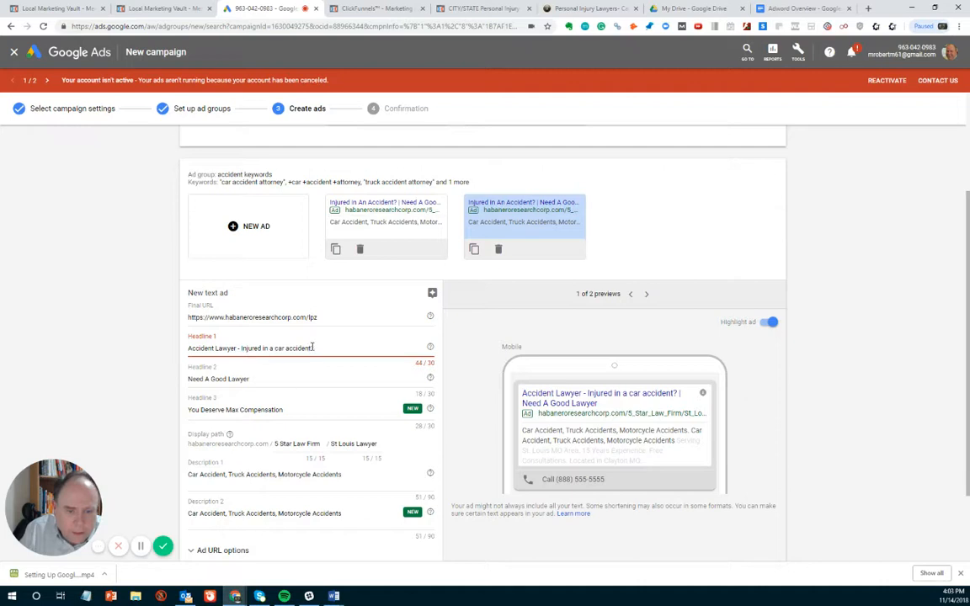
- Shorten and reword Headline 1 of the duplicated accident ad to "Do You Need Accident Lawyer?"
left_click_drag(314, 348, 255, 347)
left_click_drag(243, 348, 239, 348)
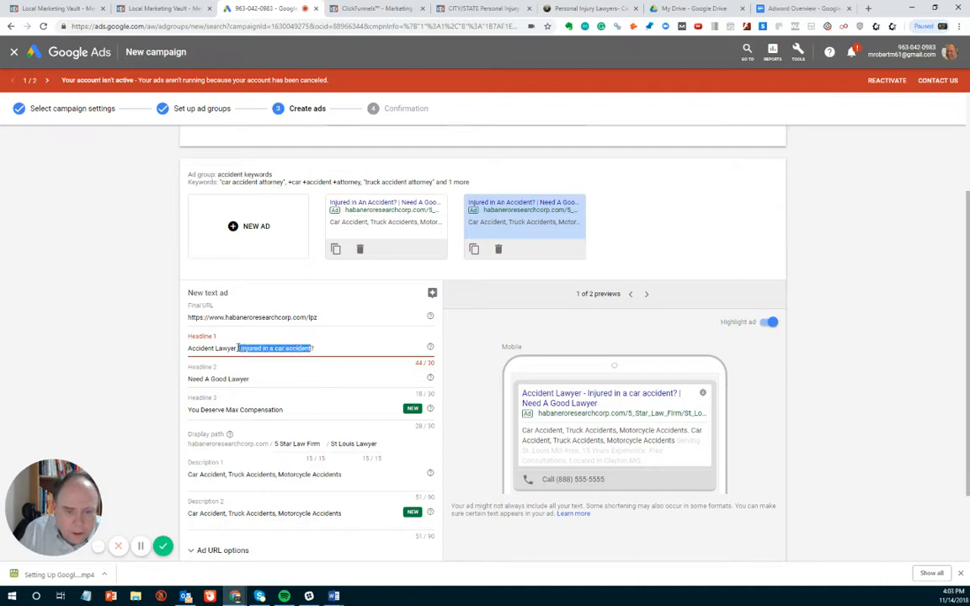
key("BackSpace")
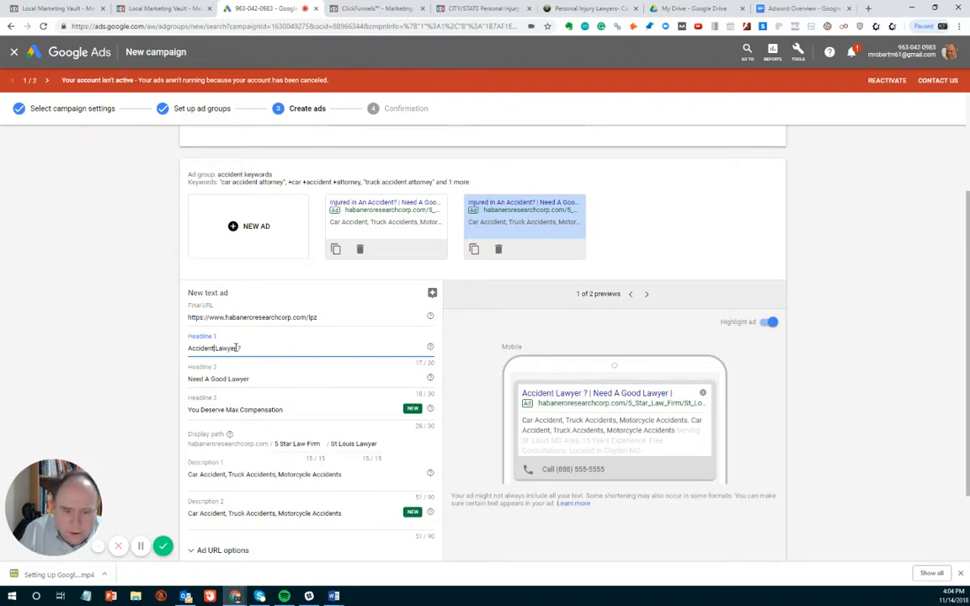
key("Left")
key("Left")
type("Do You Nee")
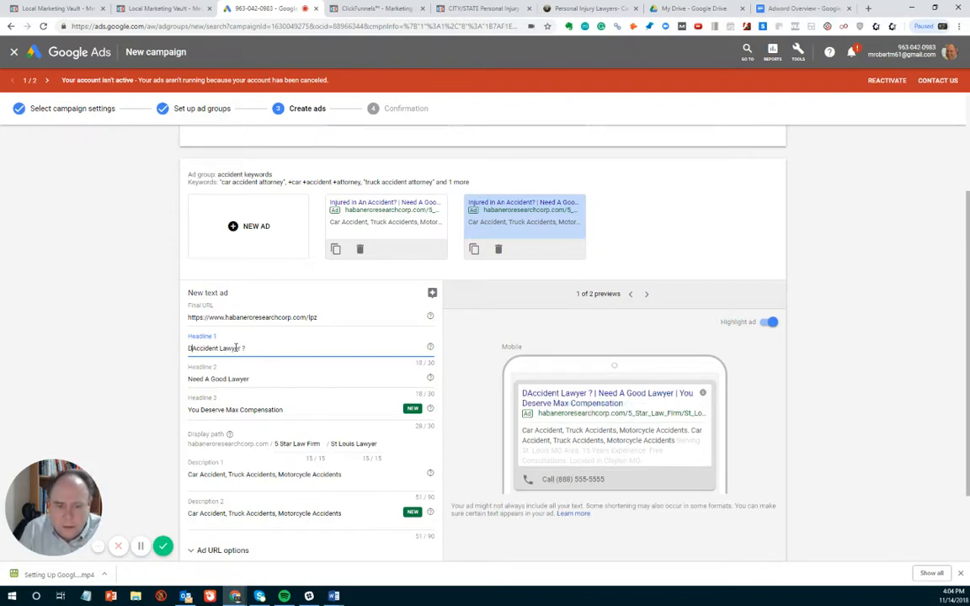
type("d")
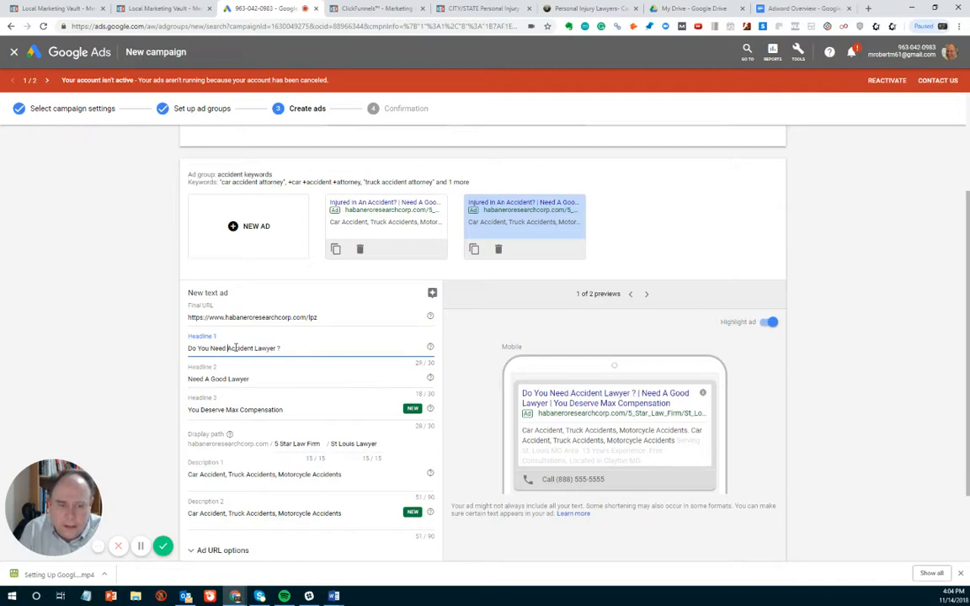
left_click(290, 348)
key("BackSpace")
key("BackSpace")
type("?")
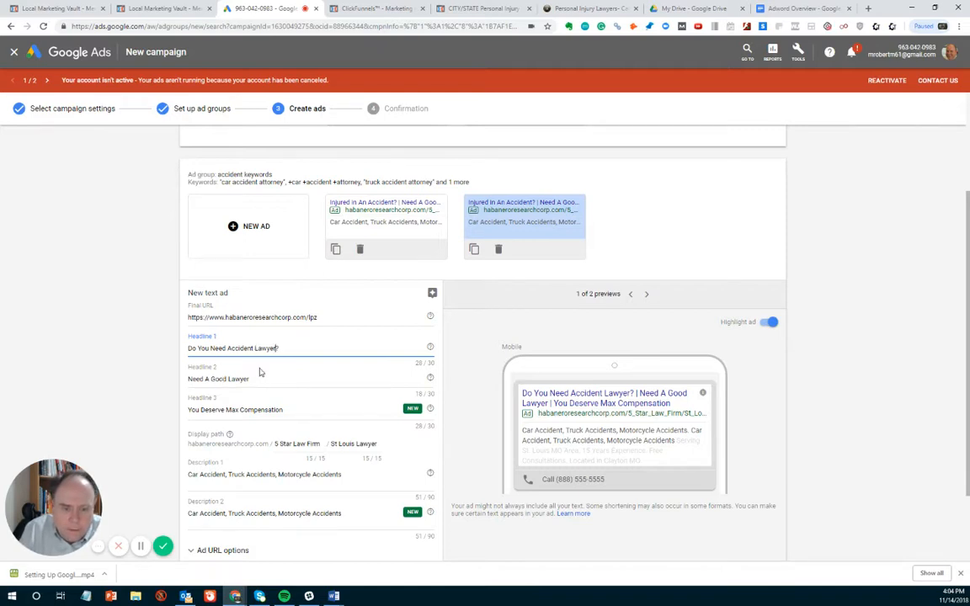
- Replace Headline 2 of the duplicated accident ad with "5 Star Accident Lawyer"
left_click_drag(254, 379, 171, 383)
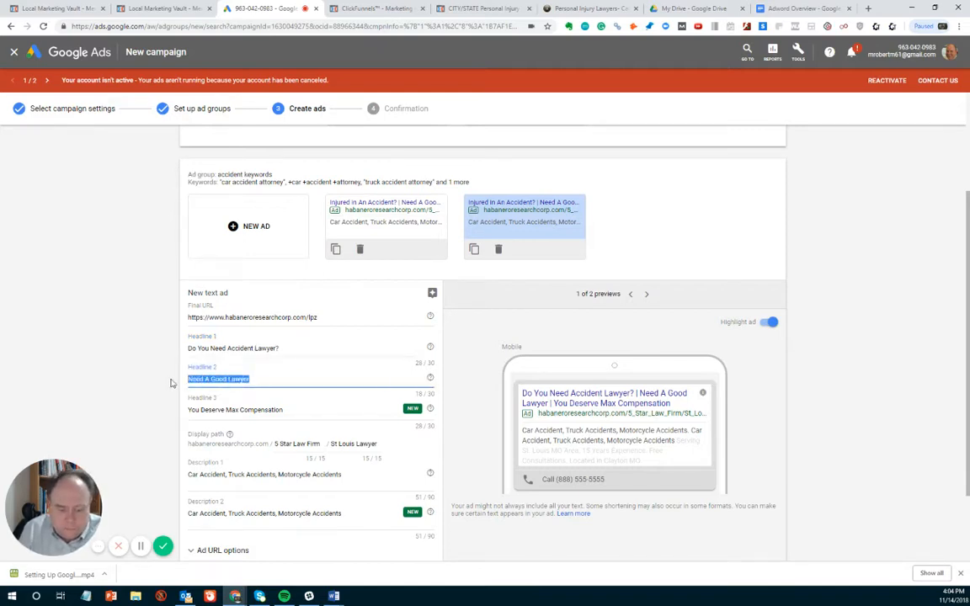
type("5 Star")
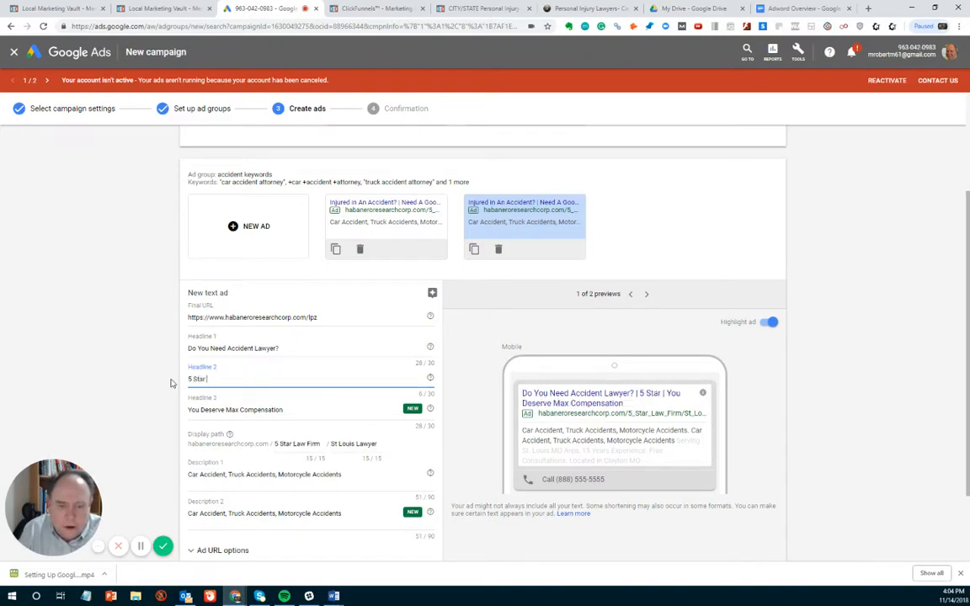
type(" Acc")
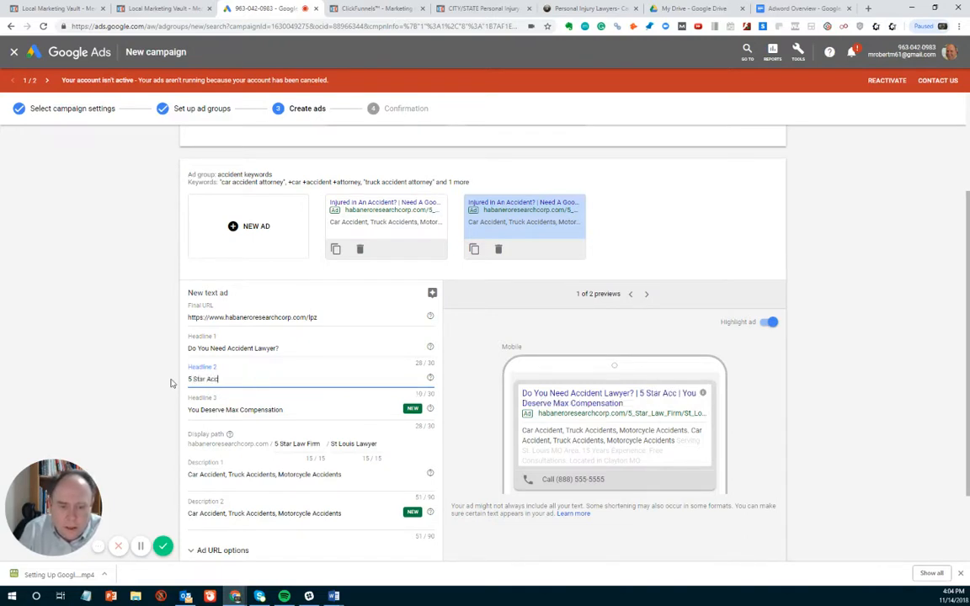
type("ident La")
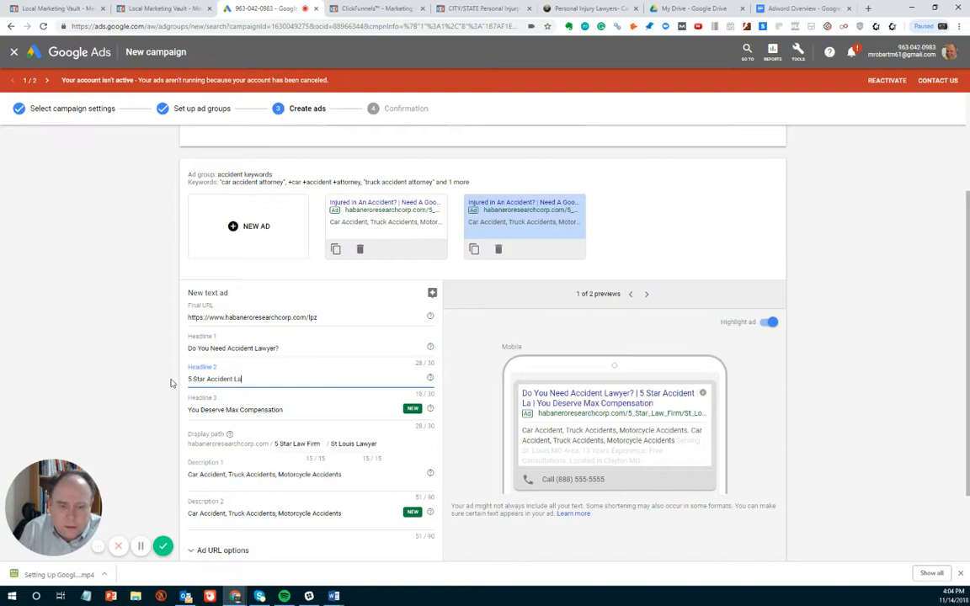
type("wyer")
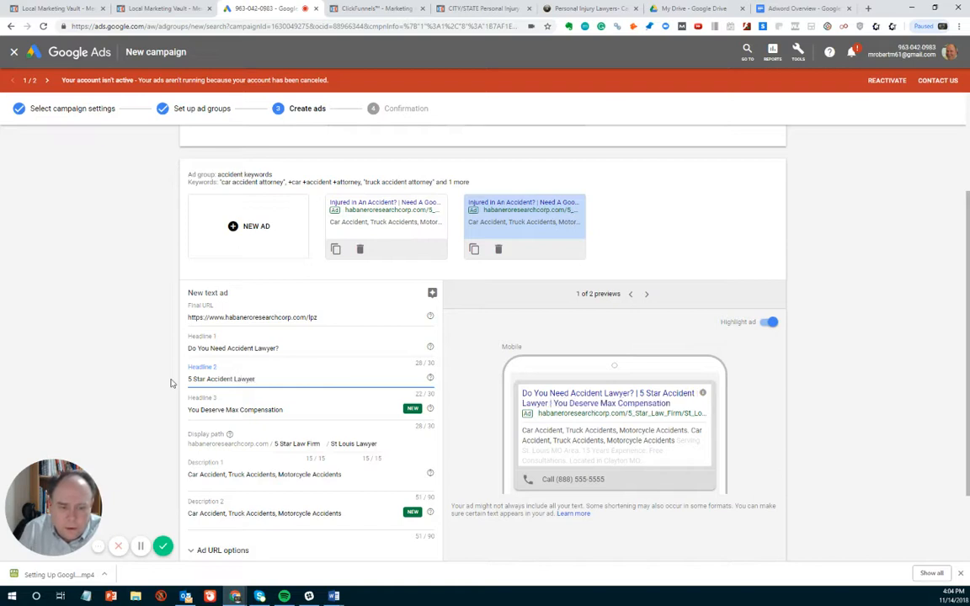
- Review the duplicated ad's Headline 3 and descriptions and finish adding it to the accident keywords ad group
left_click(283, 411)
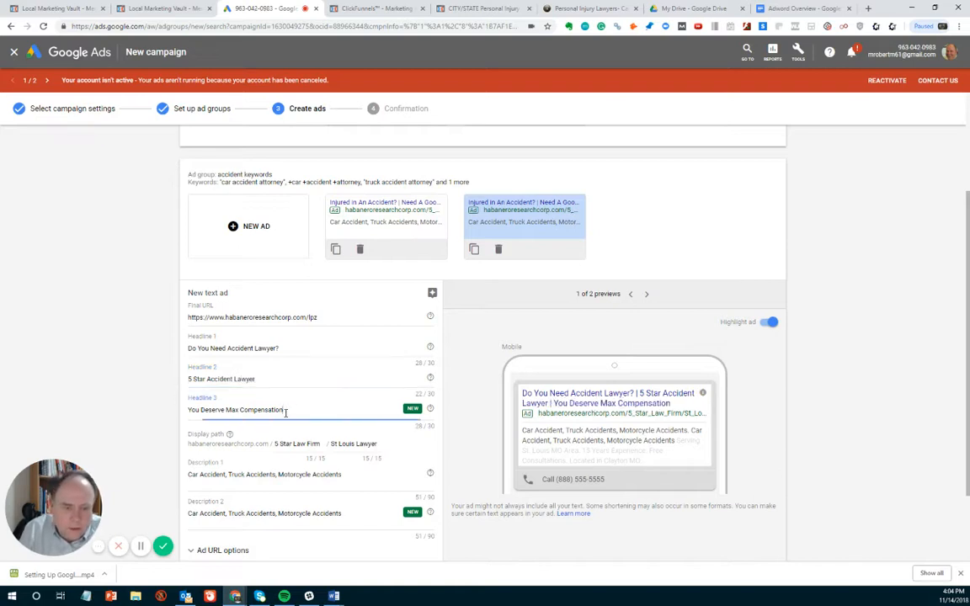
scroll(300, 414, "down", 2)
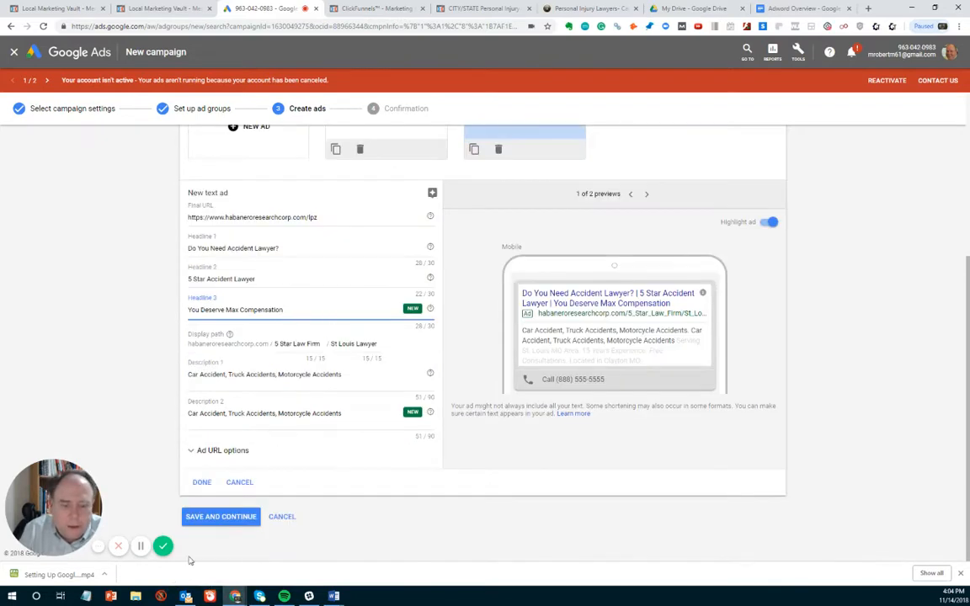
left_click(201, 482)
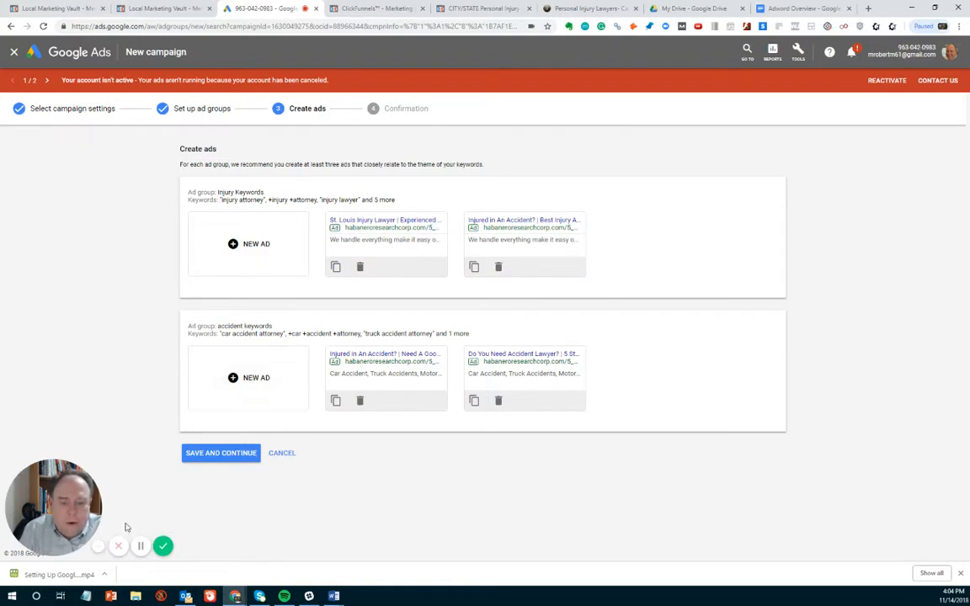
- Save the ads of both ad groups and continue past the confirmation summary to the campaign
left_click(235, 463)
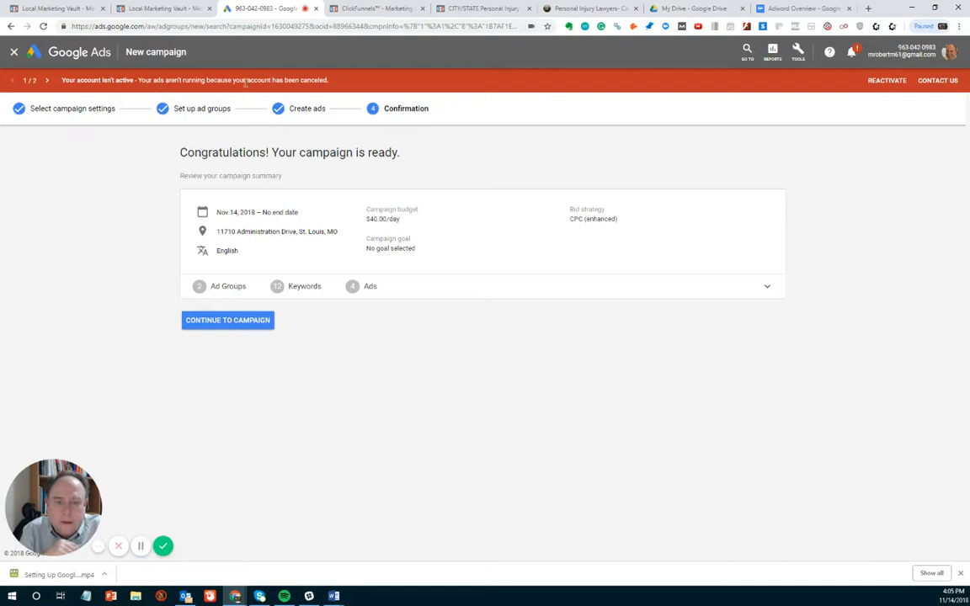
left_click(239, 324)
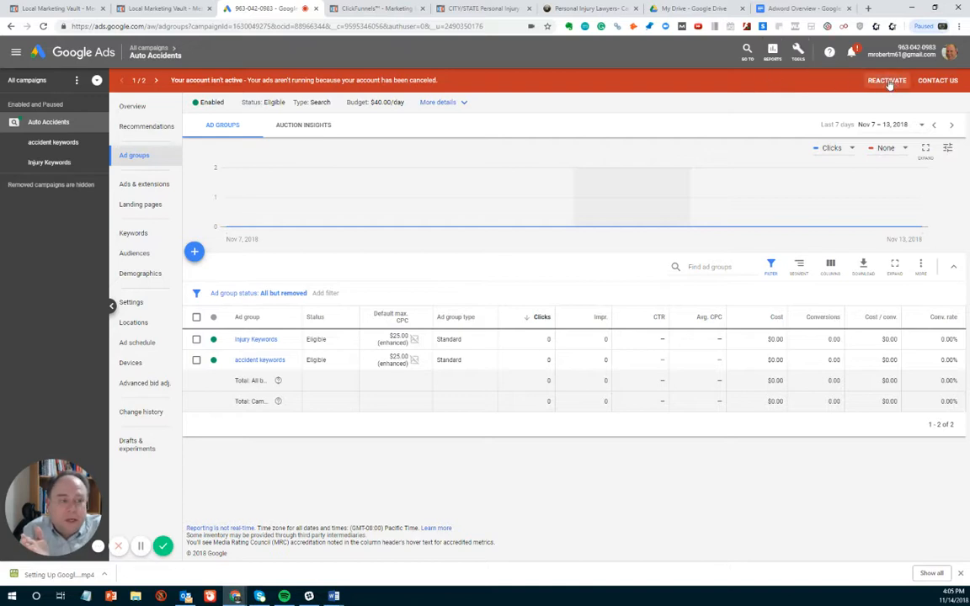
- Open the account's billing and payments setup and request reactivation of the canceled account
left_click(801, 54)
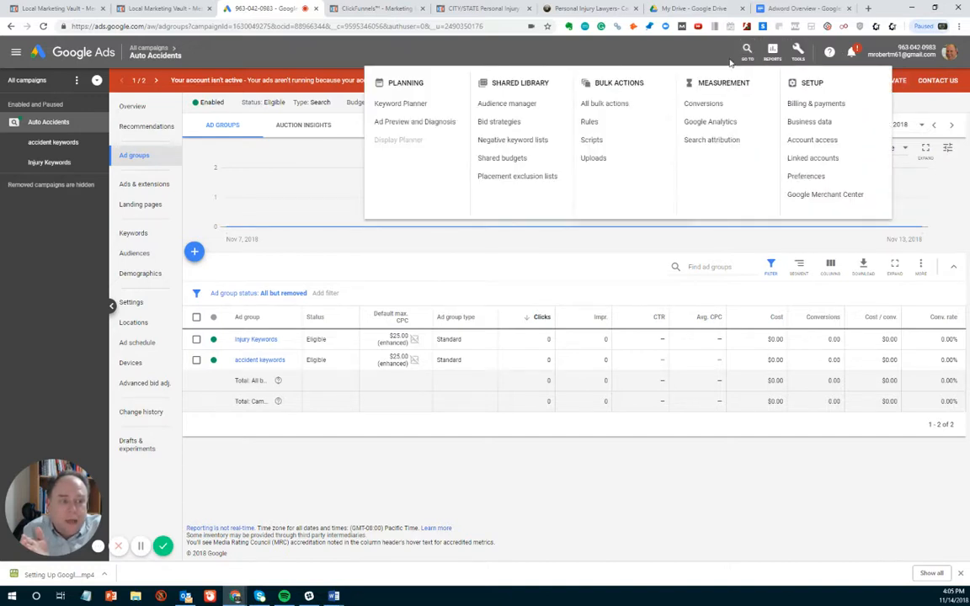
left_click(795, 104)
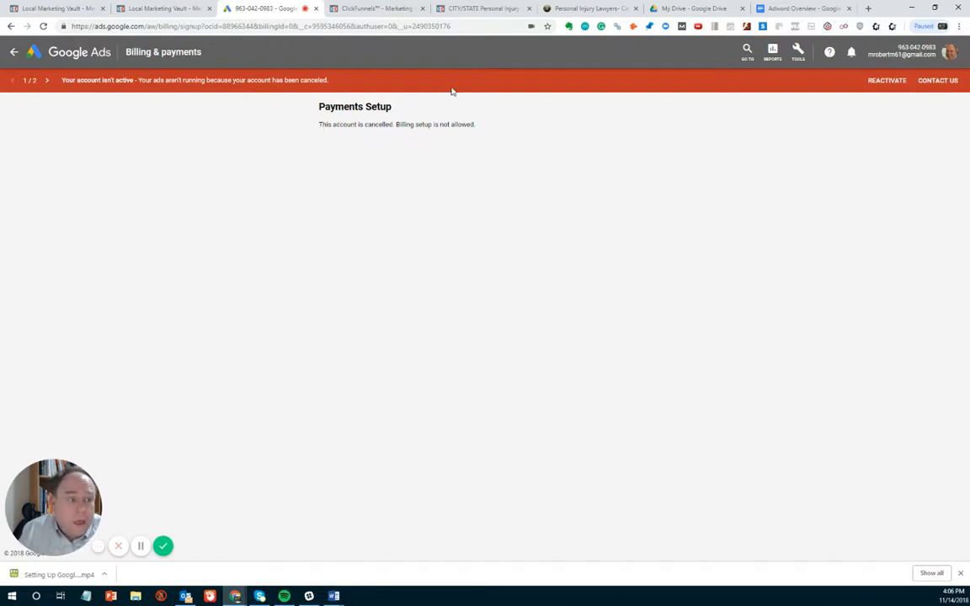
left_click(881, 81)
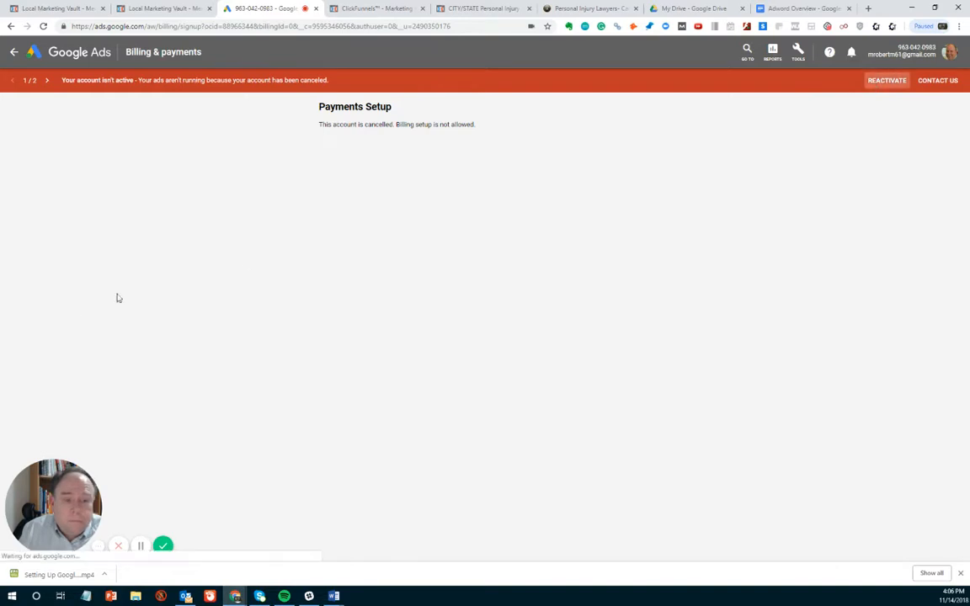